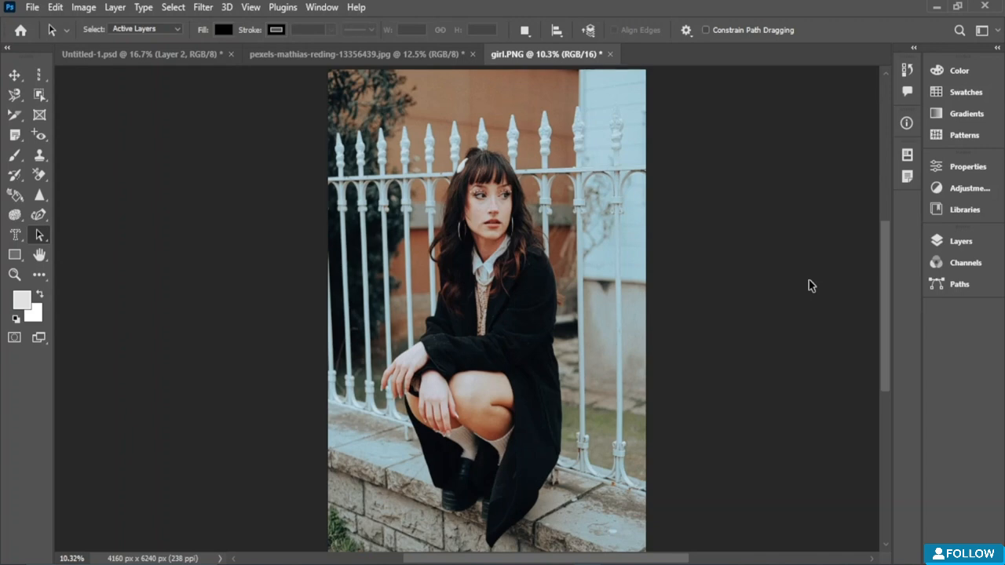
Show the Character panel for formatting text
{"action": "left_click", "coordinate": [118, 10]}
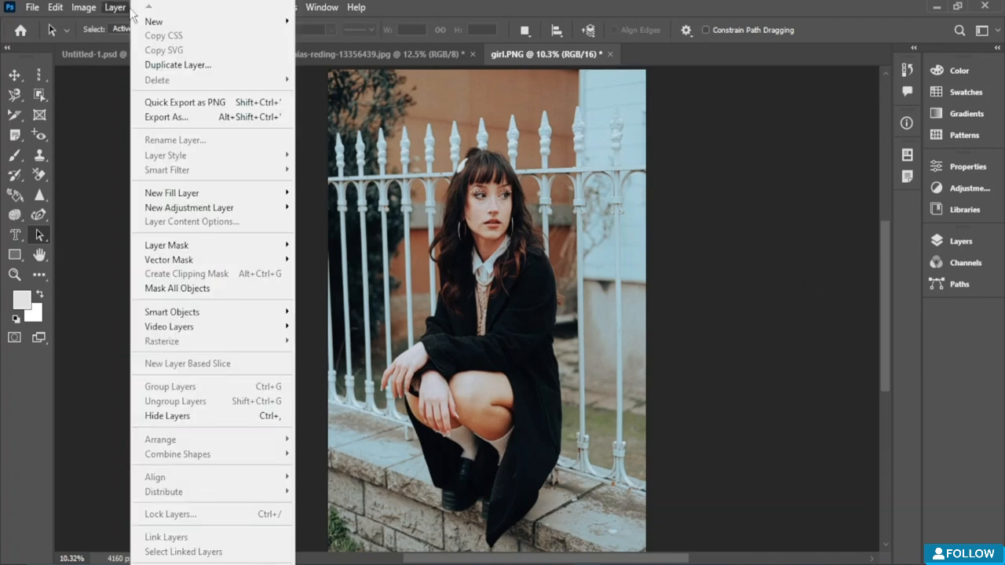
{"action": "left_click", "coordinate": [106, 78]}
{"action": "left_click", "coordinate": [144, 8]}
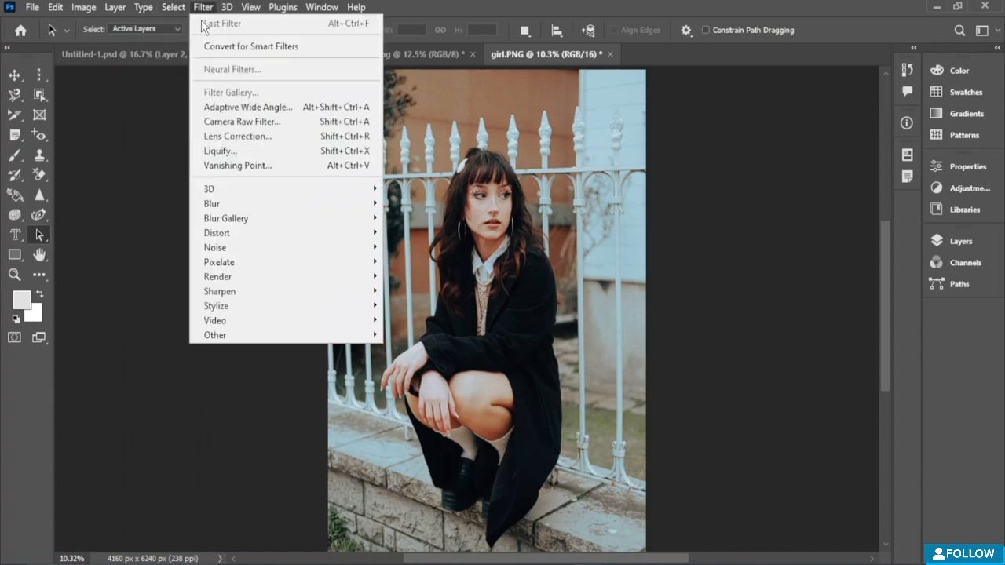
{"action": "mouse_move", "coordinate": [192, 49]}
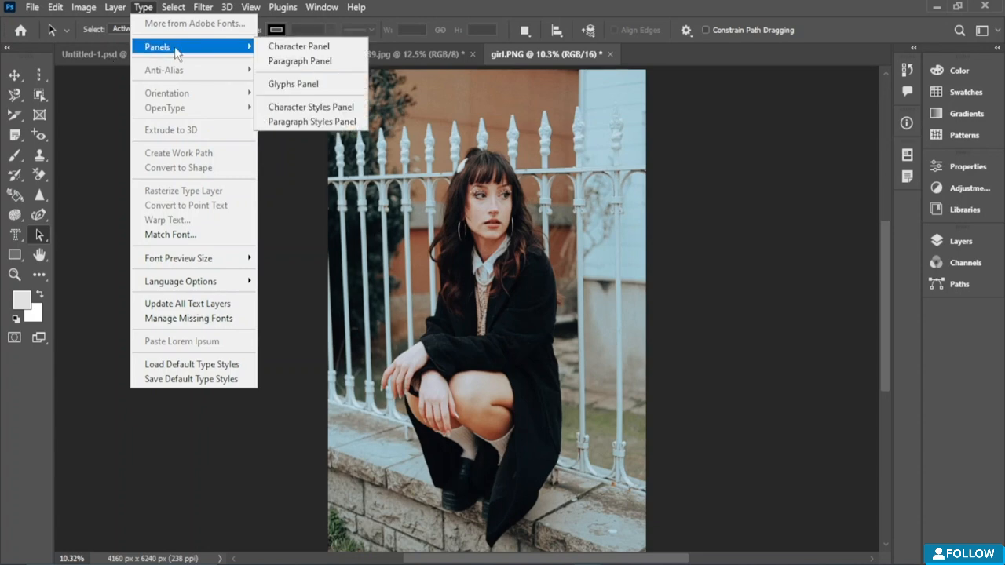
{"action": "left_click", "coordinate": [322, 47]}
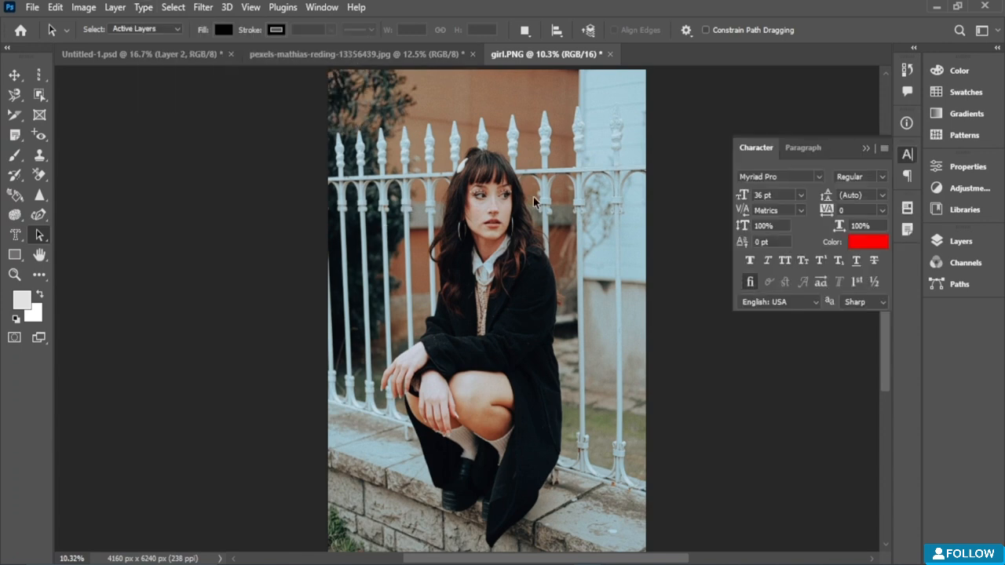
{"action": "mouse_move", "coordinate": [469, 167]}
{"action": "left_mouse_down"}
{"action": "mouse_move", "coordinate": [456, 235]}
{"action": "mouse_move", "coordinate": [457, 377]}
{"action": "mouse_move", "coordinate": [599, 534]}
{"action": "left_mouse_up"}
{"action": "left_click", "coordinate": [598, 534]}
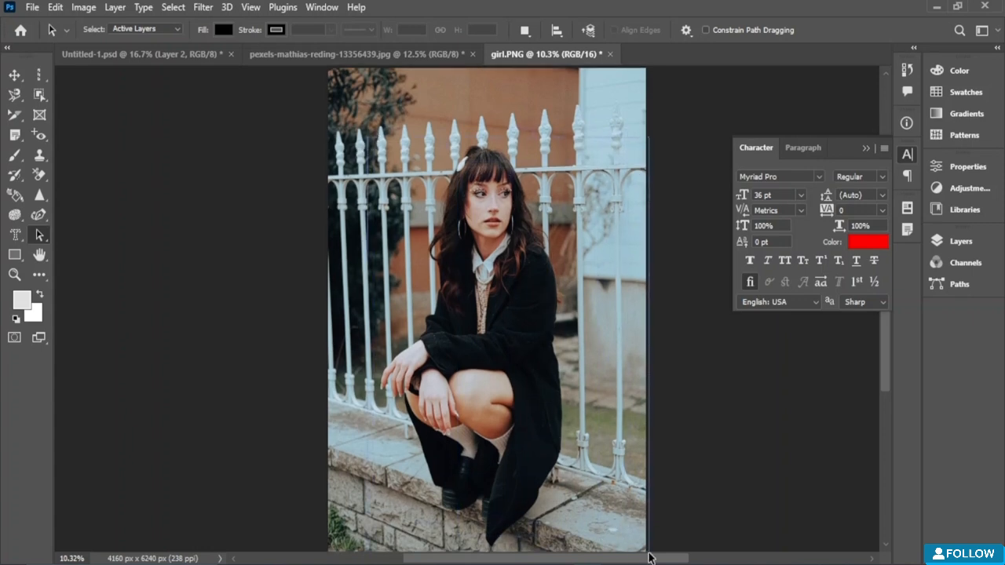
{"action": "scroll", "coordinate": [613, 126], "scroll_direction": "down", "scroll_amount": 1}
Examine the character options for font, size, leading, kerning, tracking, scaling, baseline shift and style, plus the paragraph alignment and indent options
{"action": "left_click", "coordinate": [811, 155]}
{"action": "left_click", "coordinate": [756, 149]}
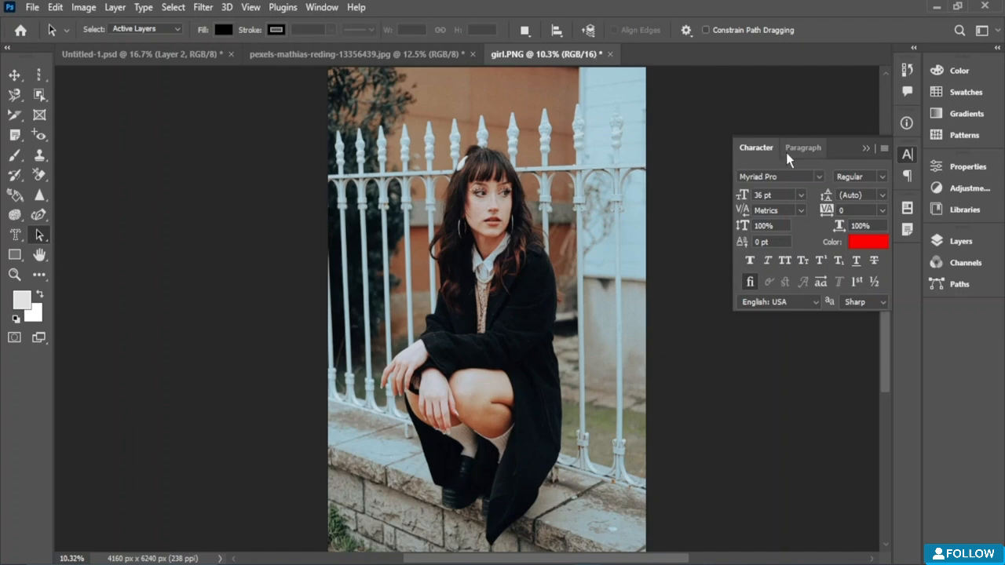
{"action": "left_click", "coordinate": [745, 174]}
{"action": "left_click", "coordinate": [863, 174]}
{"action": "left_click", "coordinate": [764, 195]}
{"action": "left_click", "coordinate": [867, 195]}
{"action": "left_click", "coordinate": [864, 210]}
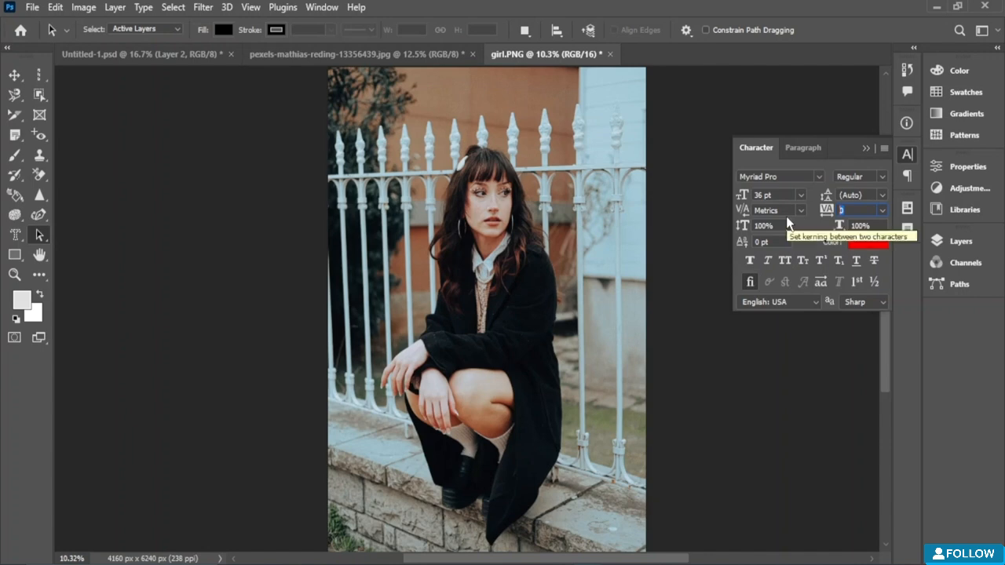
{"action": "left_click", "coordinate": [782, 225]}
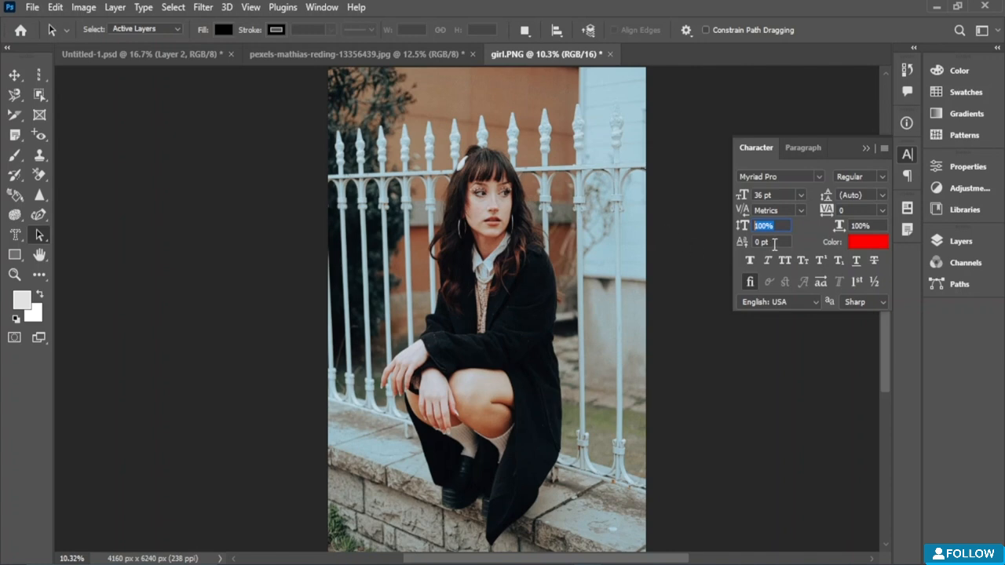
{"action": "left_click", "coordinate": [871, 226]}
{"action": "left_click_drag", "start_coordinate": [870, 227], "coordinate": [839, 227]}
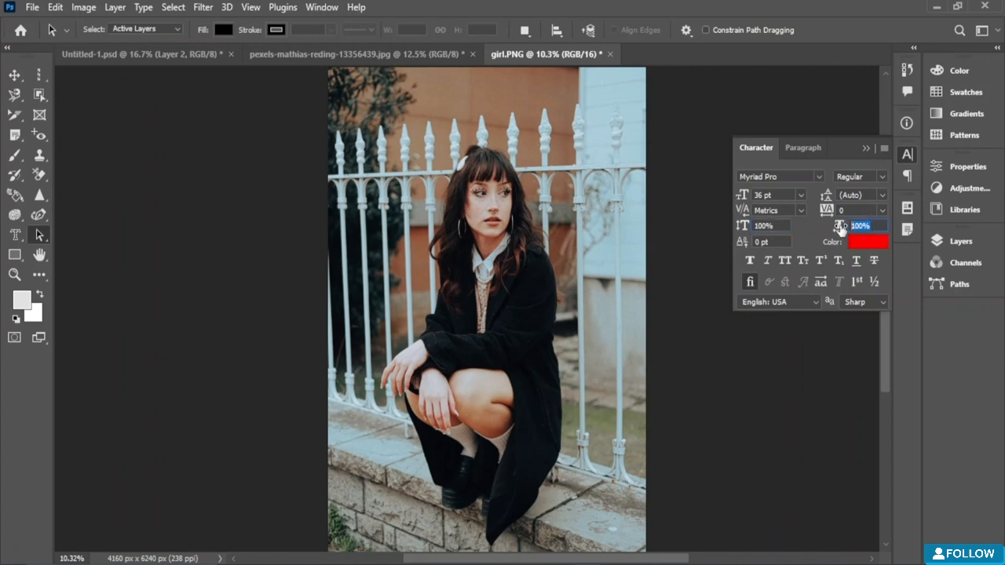
{"action": "left_click", "coordinate": [784, 260]}
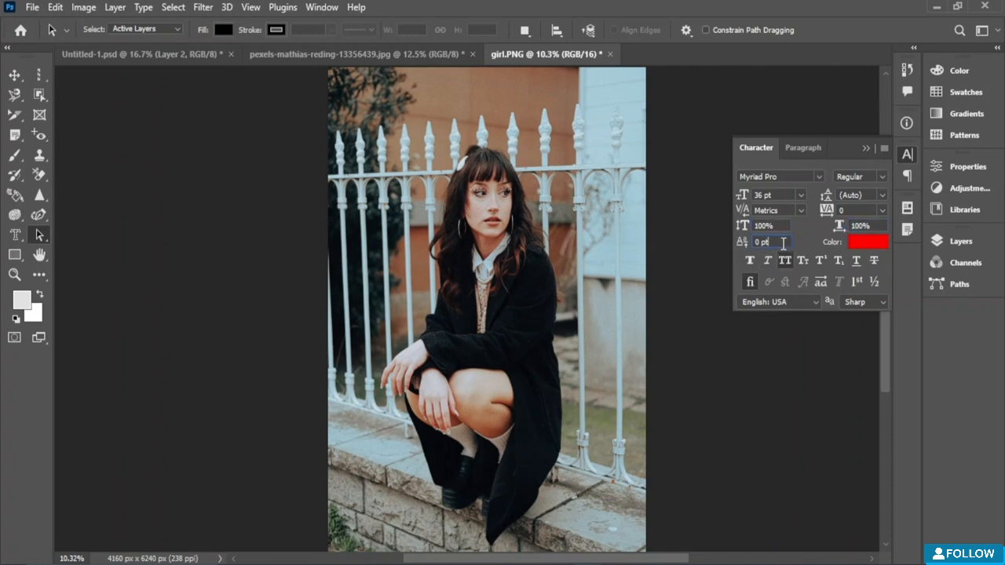
{"action": "left_click", "coordinate": [773, 242]}
{"action": "left_click", "coordinate": [750, 260]}
{"action": "left_click", "coordinate": [779, 259]}
{"action": "left_click", "coordinate": [787, 154]}
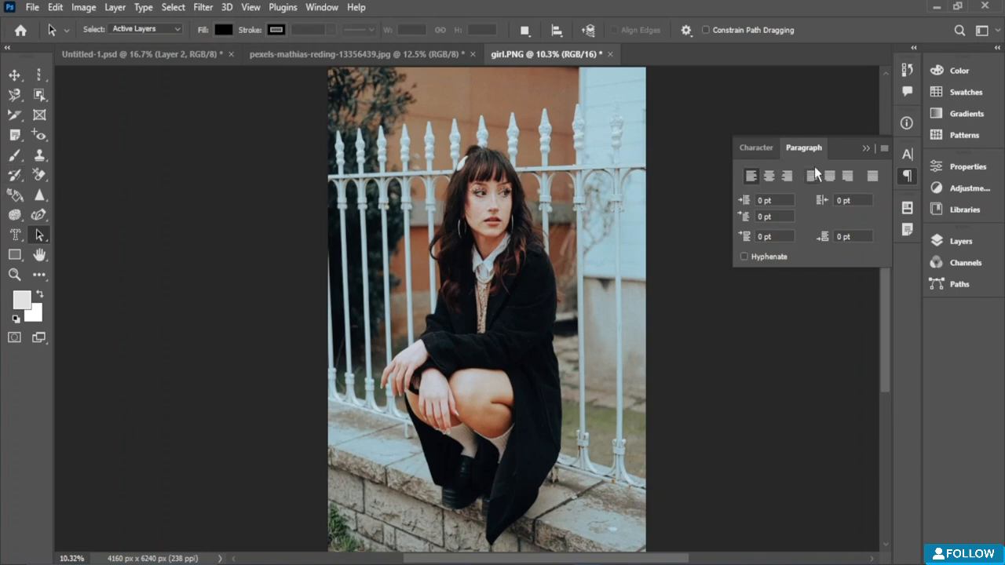
{"action": "left_click", "coordinate": [773, 149]}
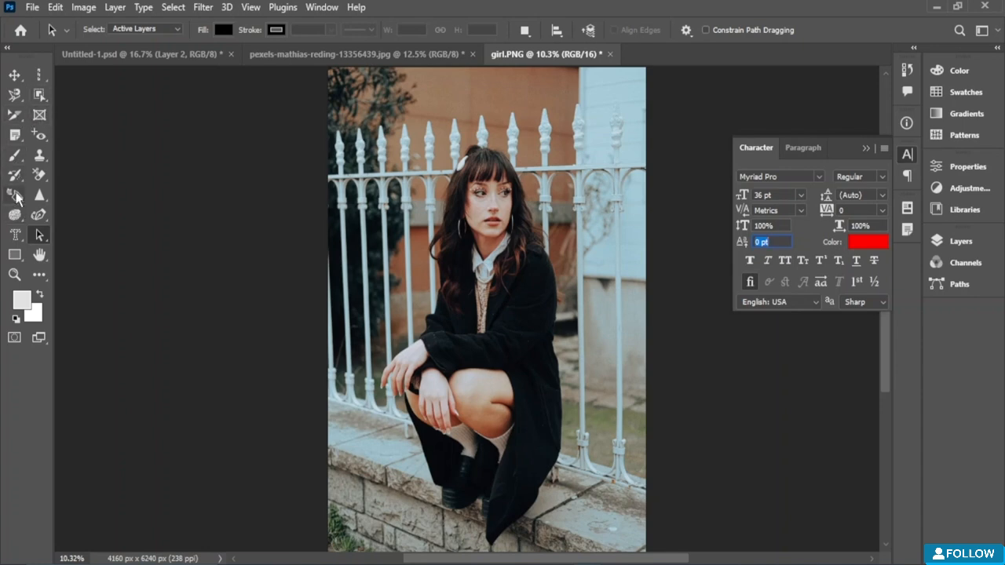
Create a horizontal paragraph text box with placeholder text across the photo's upper part and set its font size to 72 pt
{"action": "left_click", "coordinate": [22, 238]}
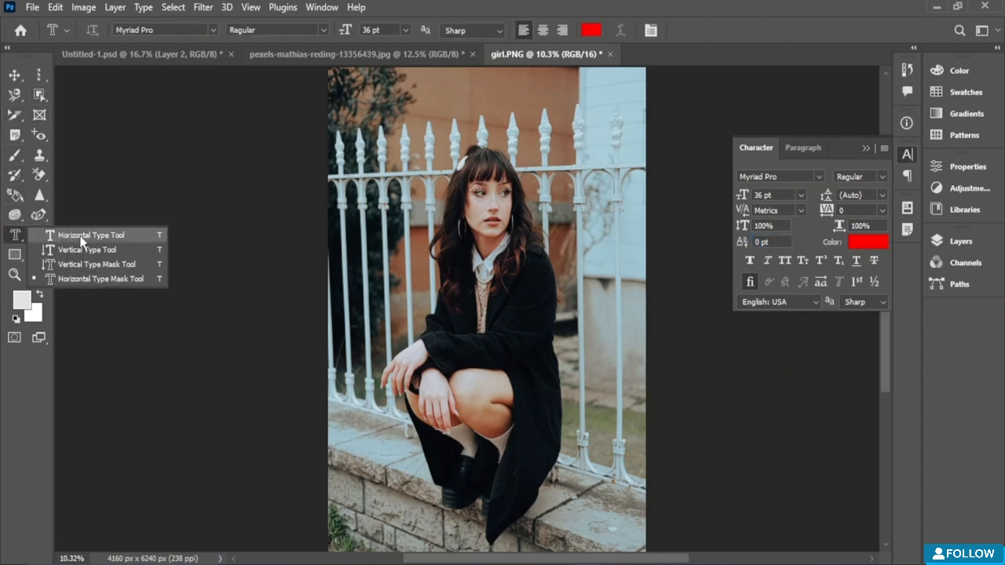
{"action": "left_click", "coordinate": [51, 235]}
{"action": "left_click_drag", "start_coordinate": [353, 102], "coordinate": [593, 234]}
{"action": "left_click", "coordinate": [801, 195]}
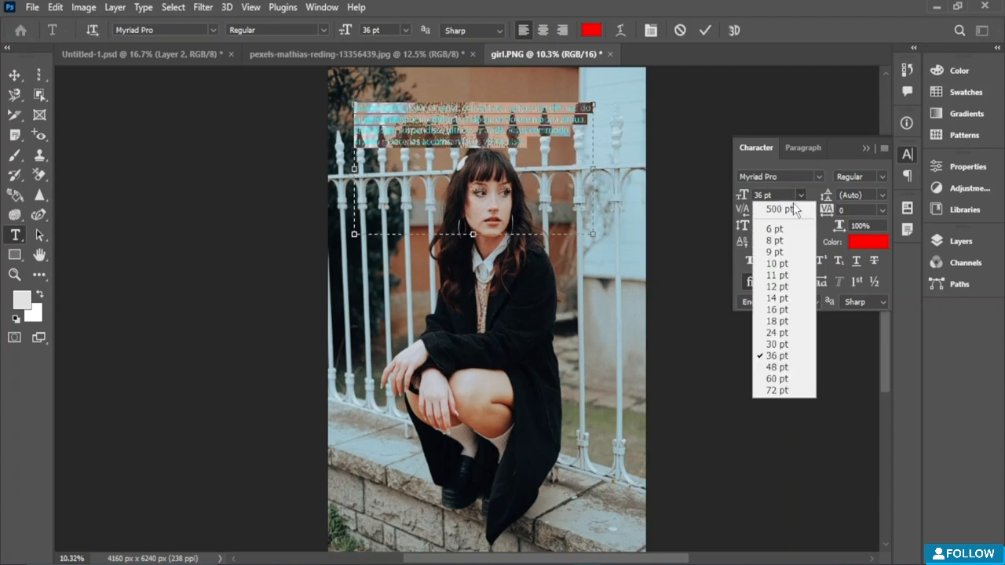
{"action": "left_click", "coordinate": [775, 390]}
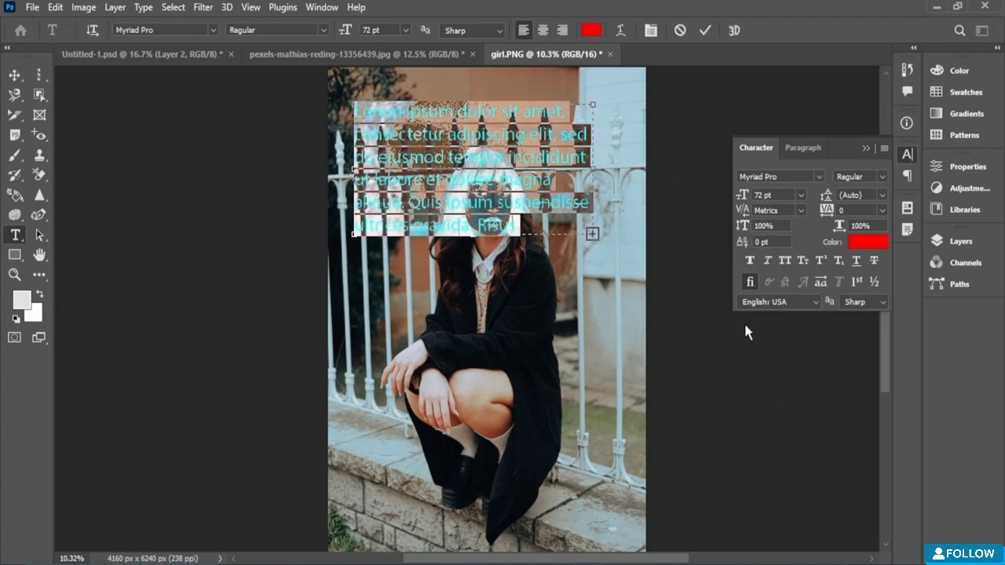
Change the placeholder text's font to Matura MT Script Capitals in the Regular style
{"action": "left_click", "coordinate": [820, 177]}
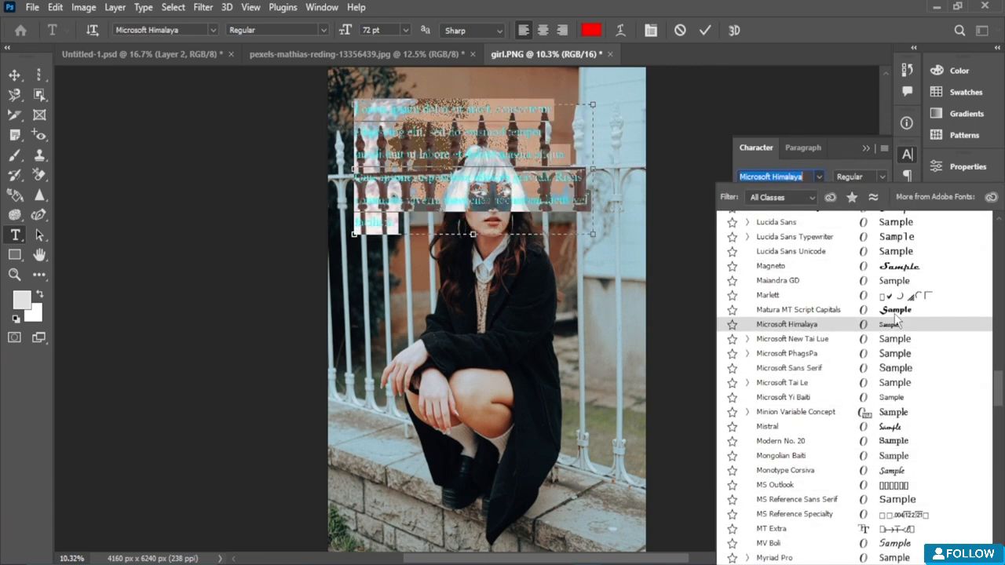
{"action": "left_click", "coordinate": [891, 310]}
{"action": "left_click", "coordinate": [880, 175]}
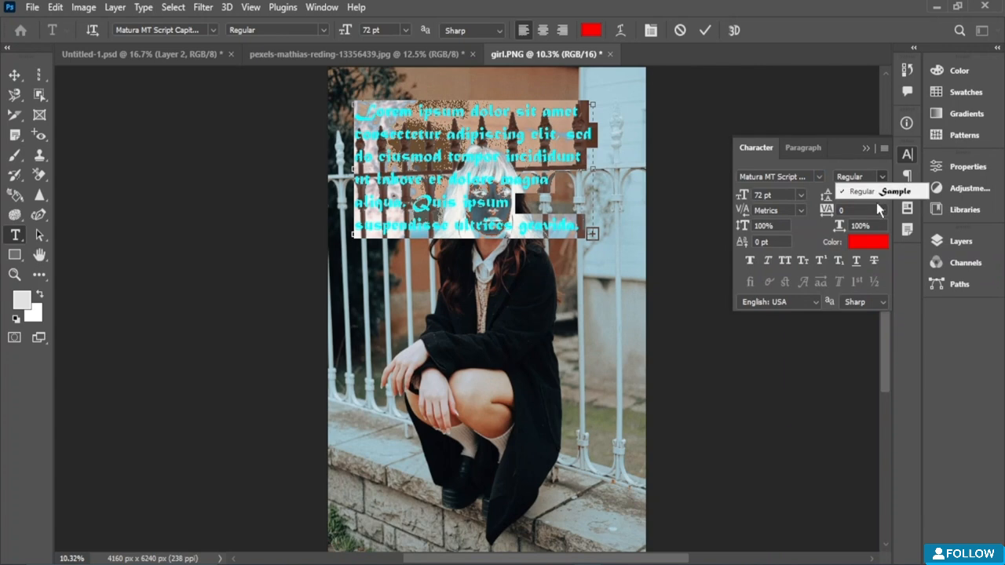
Set the placeholder text's leading to 36 pt and its tracking to 25
{"action": "left_click", "coordinate": [879, 195]}
{"action": "left_click", "coordinate": [880, 197]}
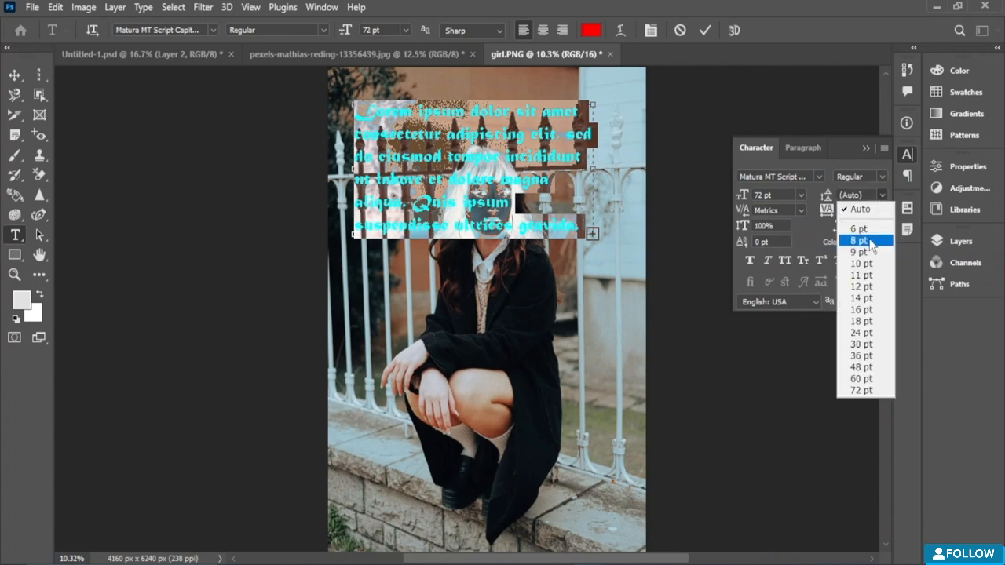
{"action": "left_click", "coordinate": [857, 357]}
{"action": "left_click", "coordinate": [882, 211]}
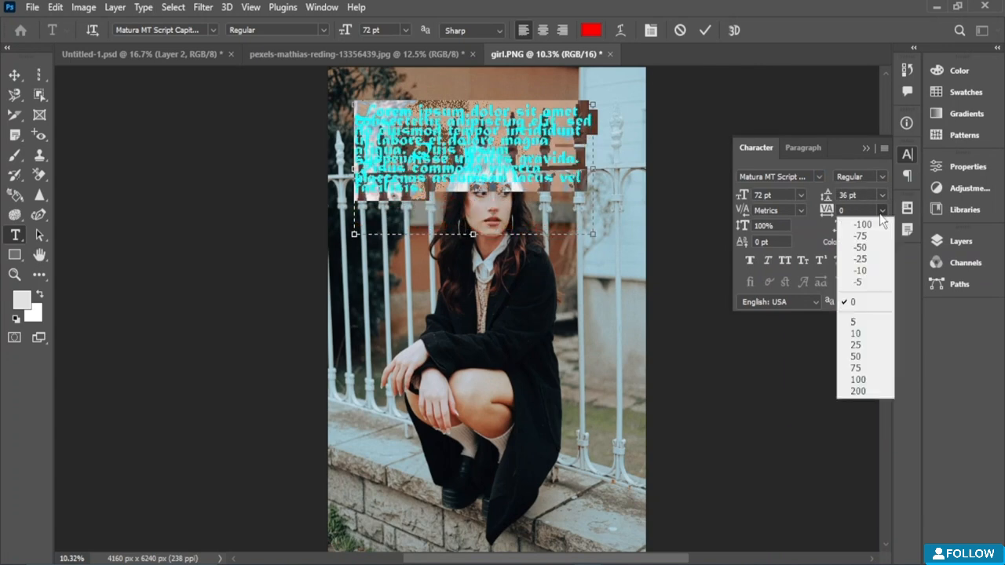
{"action": "left_click", "coordinate": [861, 348]}
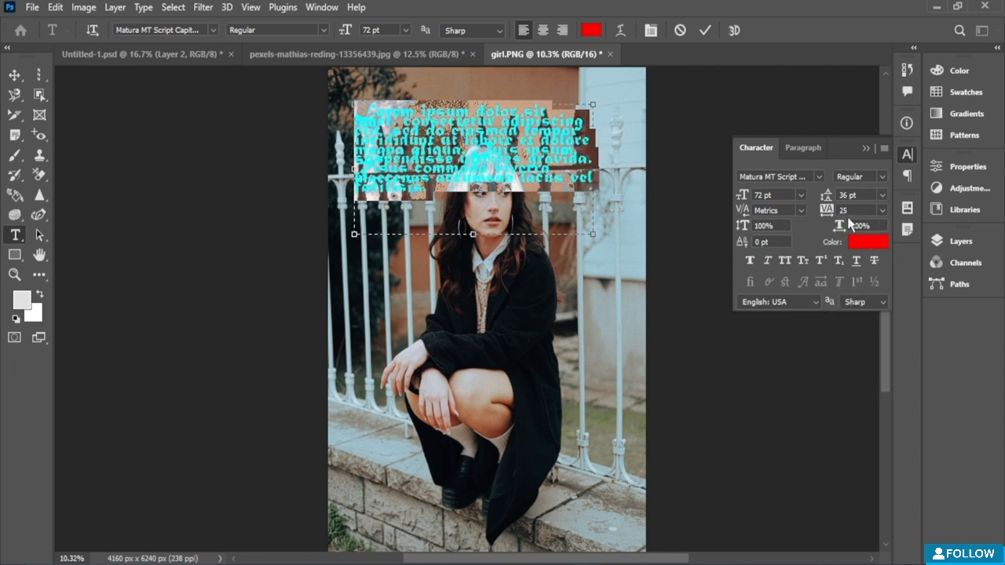
Set the placeholder text's kerning to Optical and its baseline shift to 10 pt
{"action": "left_click", "coordinate": [802, 210]}
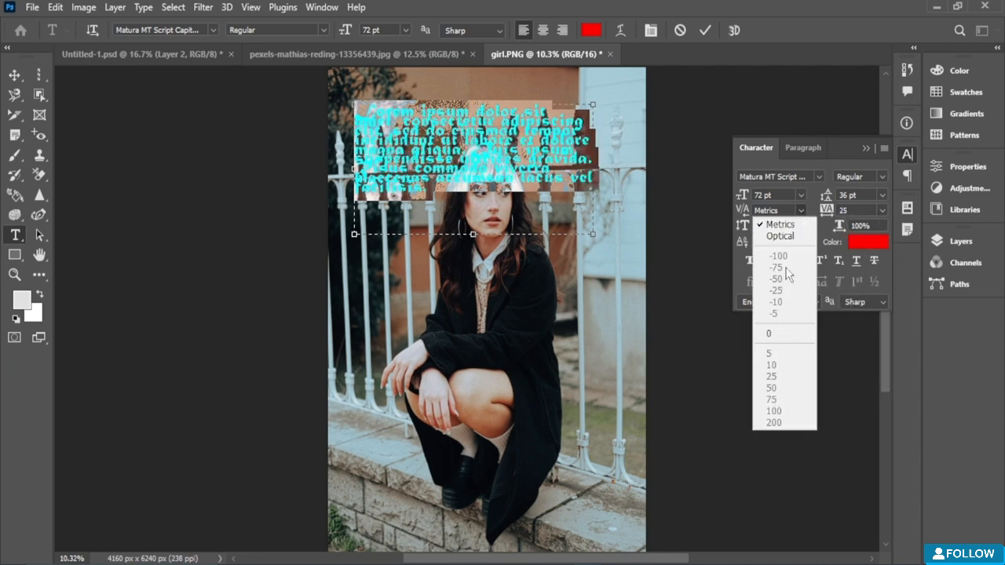
{"action": "left_click", "coordinate": [780, 236]}
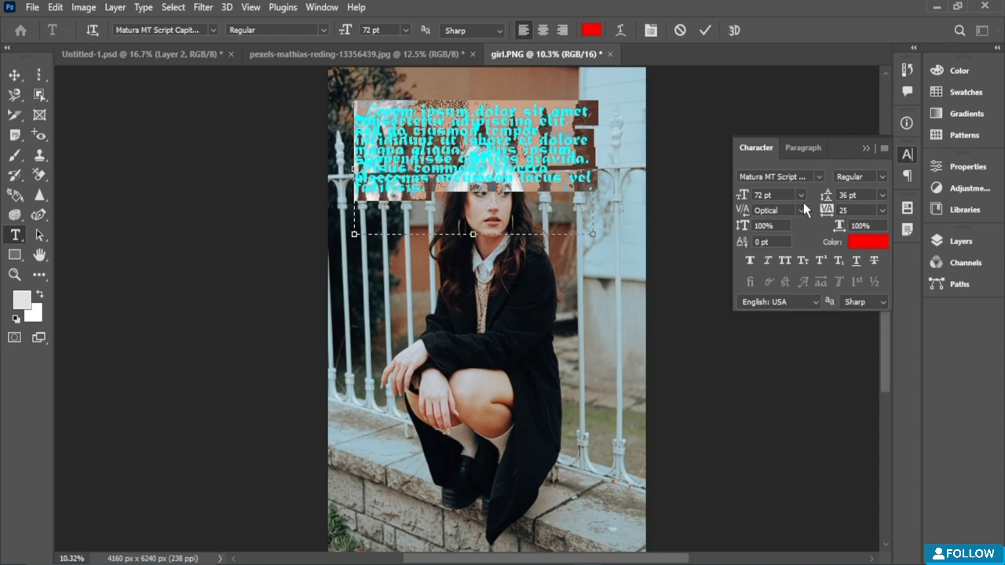
{"action": "double_click", "coordinate": [778, 241]}
{"action": "key", "text": "BackSpace"}
{"action": "type", "text": "10"}
{"action": "key", "text": "Return"}
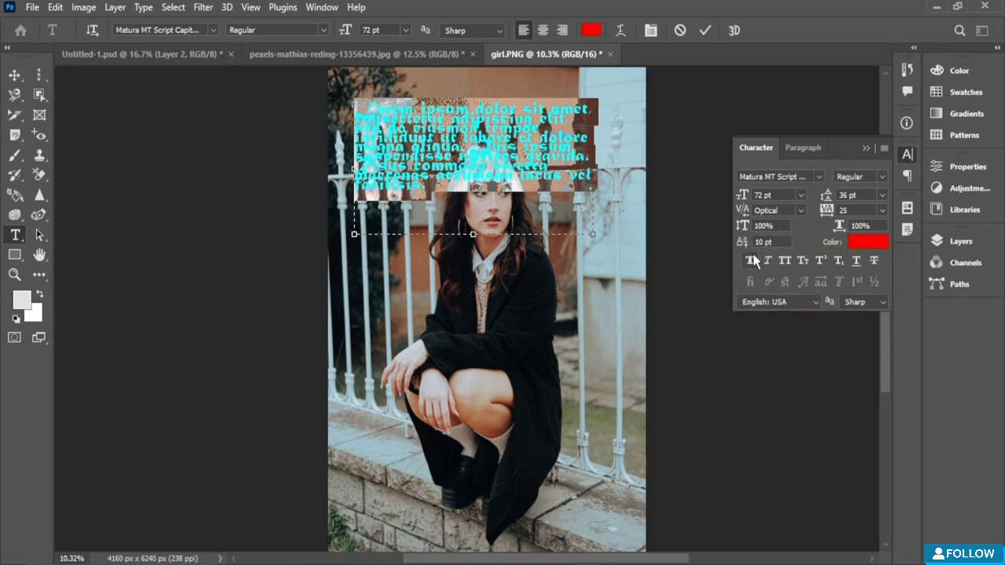
Apply faux bold to the placeholder text and set its colour to black (000000)
{"action": "left_click", "coordinate": [752, 258]}
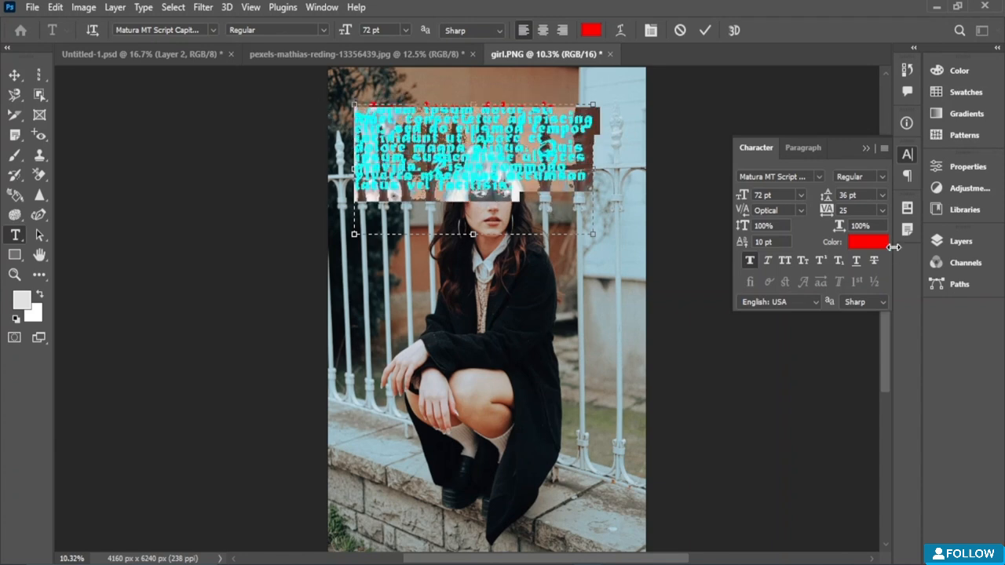
{"action": "left_click", "coordinate": [869, 242]}
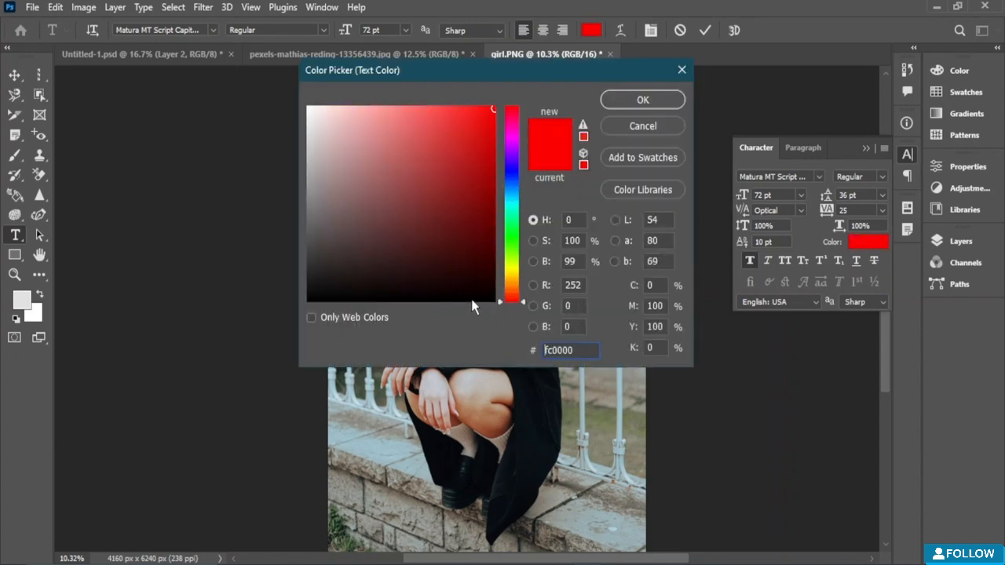
{"action": "mouse_move", "coordinate": [392, 153]}
{"action": "left_mouse_down"}
{"action": "mouse_move", "coordinate": [375, 288]}
{"action": "mouse_move", "coordinate": [325, 296]}
{"action": "mouse_move", "coordinate": [304, 336]}
{"action": "left_mouse_up"}
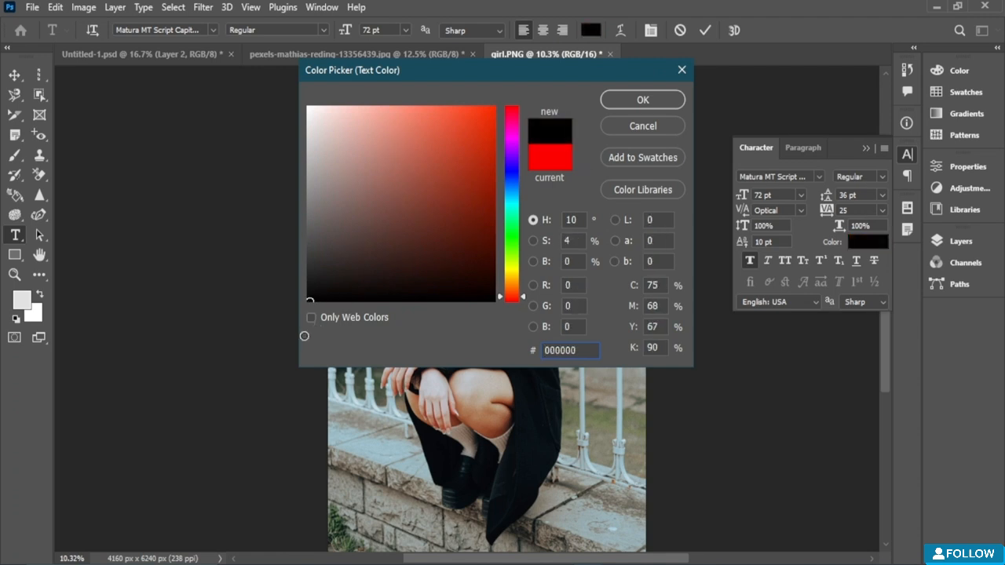
{"action": "left_click", "coordinate": [641, 102]}
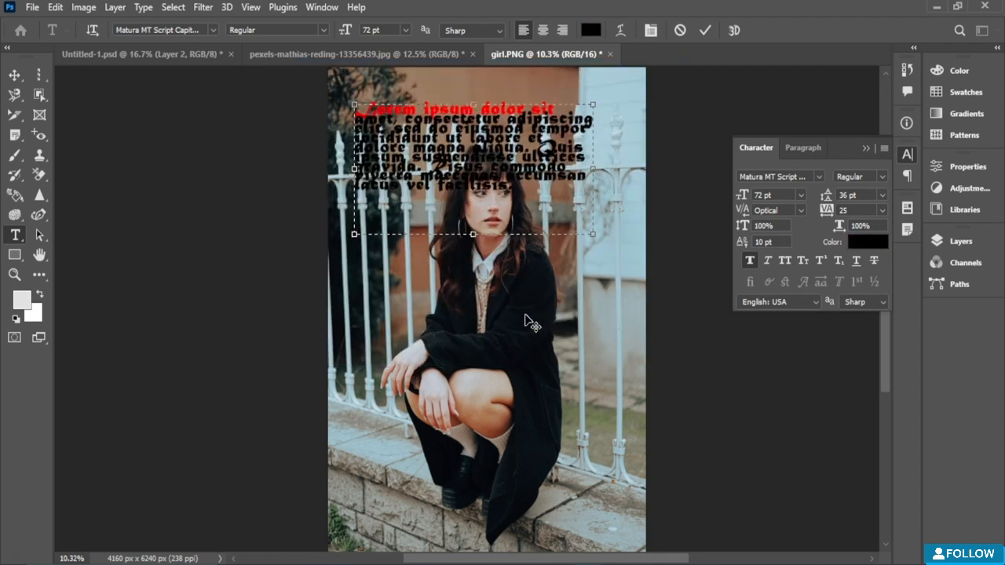
Move the text box slightly upward, select all of its text including the red first line, and set the colour to 010000
{"action": "left_click_drag", "start_coordinate": [530, 322], "coordinate": [534, 313]}
{"action": "left_click_drag", "start_coordinate": [523, 182], "coordinate": [290, 69]}
{"action": "left_click", "coordinate": [868, 242]}
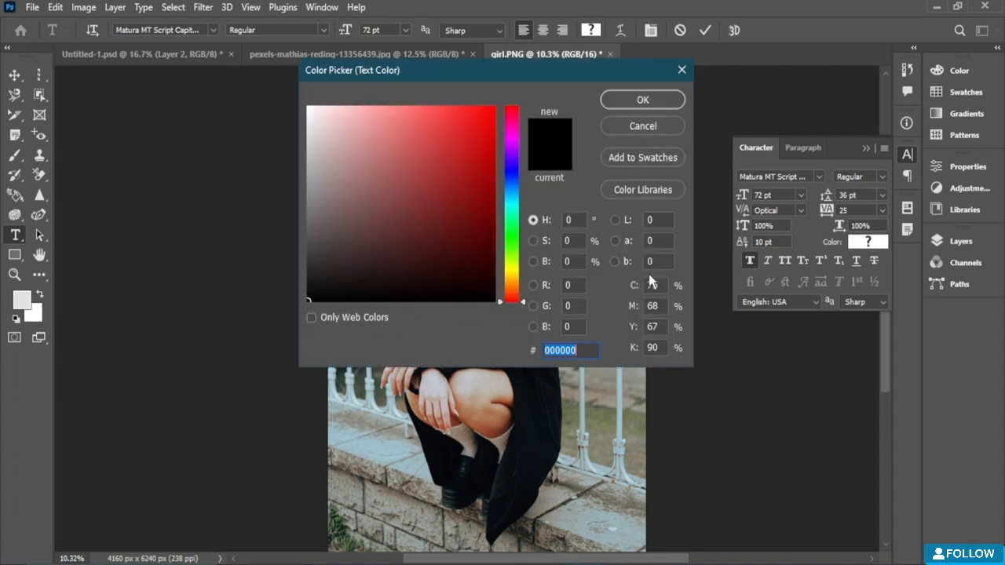
{"action": "left_click_drag", "start_coordinate": [492, 165], "coordinate": [400, 310]}
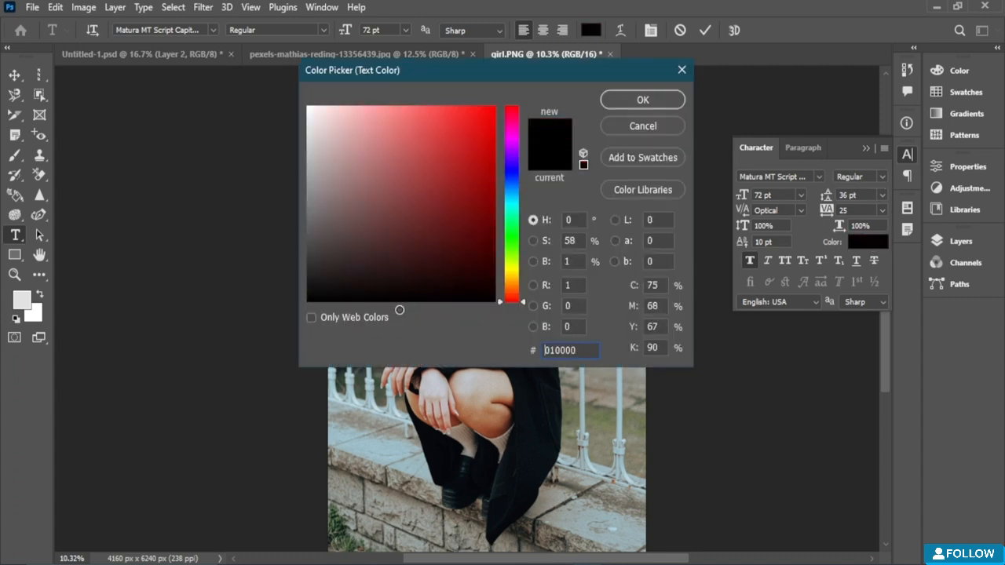
{"action": "left_click", "coordinate": [642, 102]}
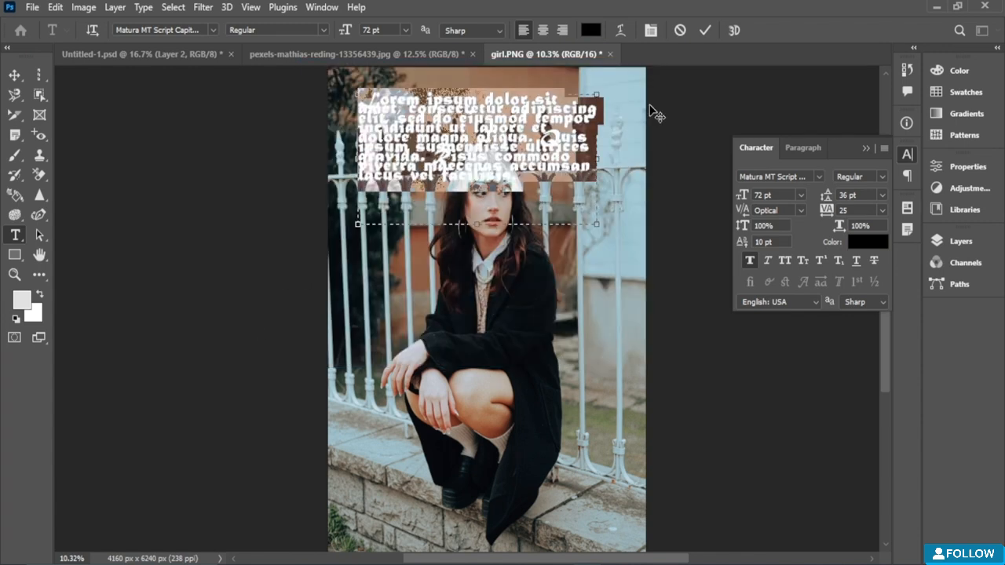
Delete the placeholder text that follows "Lorem ipsum dolor" in the text box
{"action": "left_click", "coordinate": [563, 138]}
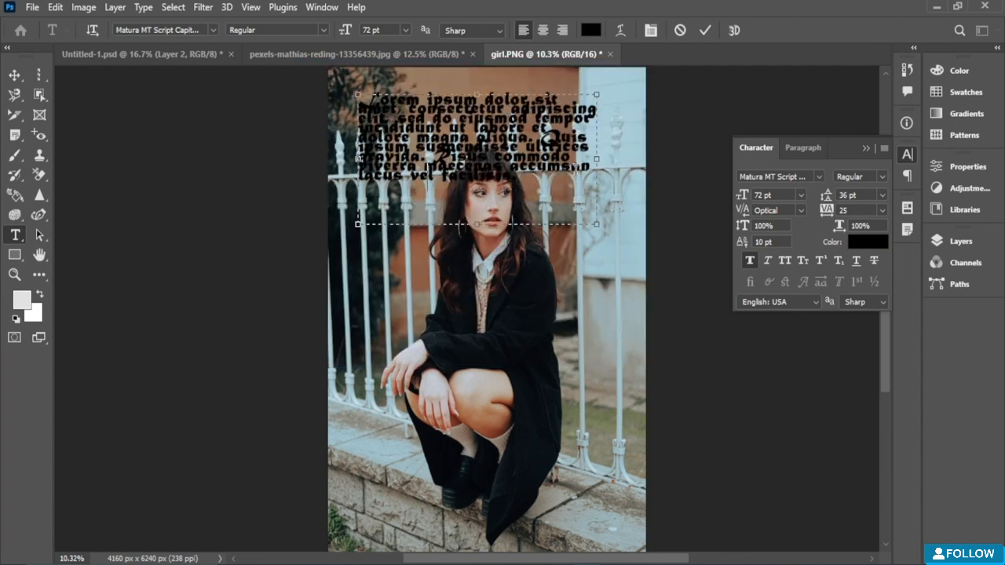
{"action": "left_click_drag", "start_coordinate": [518, 178], "coordinate": [346, 114]}
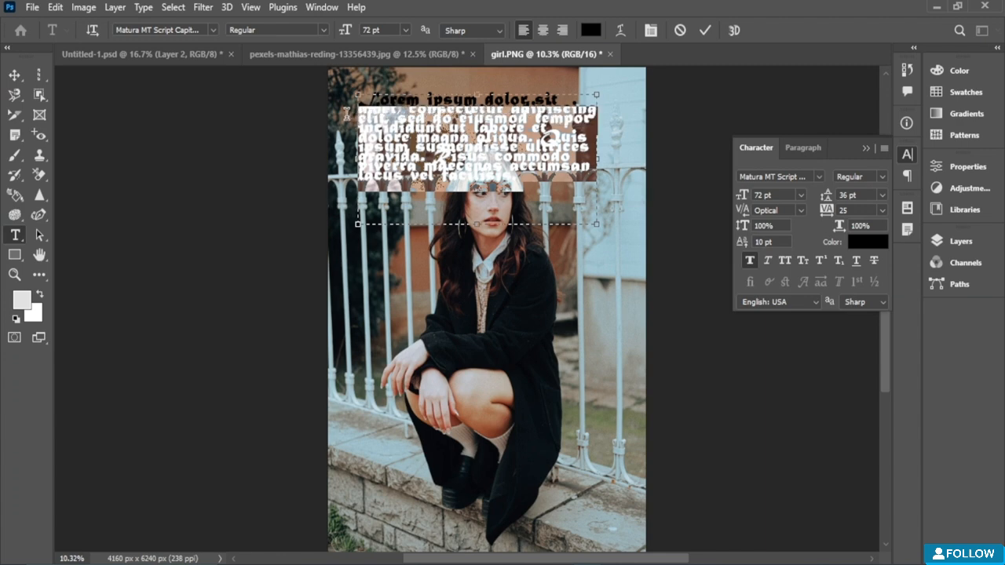
{"action": "key", "text": "BackSpace"}
{"action": "key", "text": "BackSpace"}
{"action": "key", "text": "BackSpace"}
{"action": "key", "text": "BackSpace"}
{"action": "key", "text": "BackSpace"}
{"action": "key", "text": "BackSpace"}
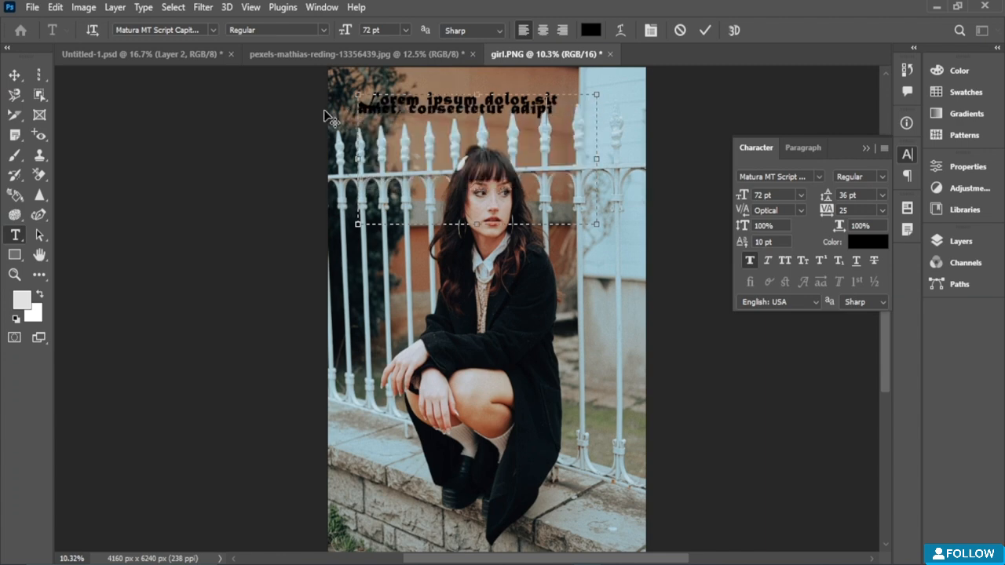
{"action": "key", "text": "BackSpace"}
{"action": "key", "text": "BackSpace"}
{"action": "key", "text": "BackSpace"}
{"action": "key", "text": "BackSpace"}
{"action": "key", "text": "BackSpace"}
{"action": "key", "text": "BackSpace"}
{"action": "key", "text": "BackSpace"}
{"action": "key", "text": "BackSpace"}
{"action": "key", "text": "BackSpace"}
{"action": "key", "text": "BackSpace"}
{"action": "key", "text": "BackSpace"}
{"action": "key", "text": "BackSpace"}
{"action": "key", "text": "BackSpace"}
{"action": "key", "text": "BackSpace"}
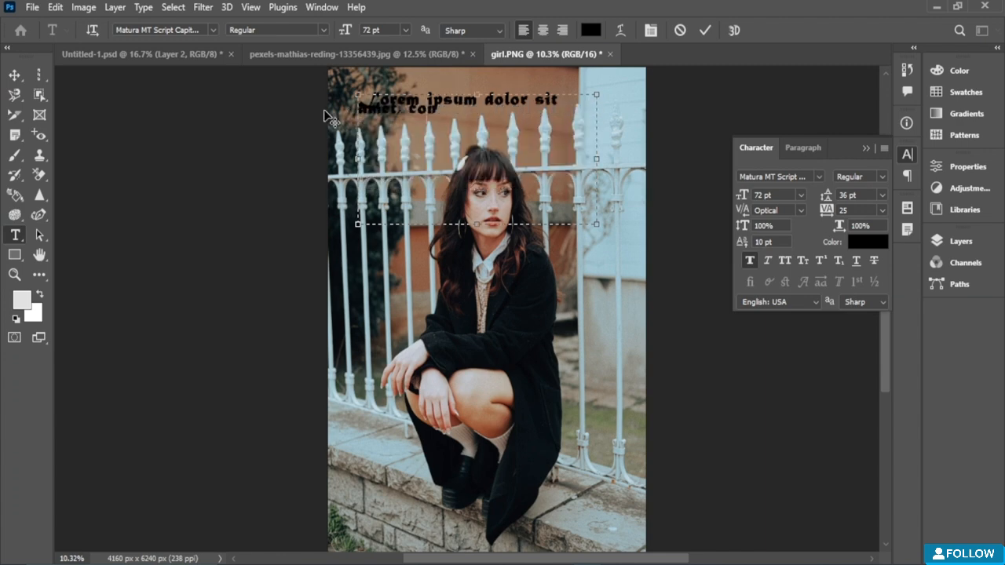
{"action": "key", "text": "BackSpace"}
{"action": "key", "text": "BackSpace"}
{"action": "key", "text": "BackSpace"}
{"action": "key", "text": "BackSpace"}
{"action": "key", "text": "BackSpace"}
{"action": "key", "text": "BackSpace"}
{"action": "key", "text": "BackSpace"}
{"action": "key", "text": "BackSpace"}
{"action": "key", "text": "BackSpace"}
{"action": "key", "text": "BackSpace"}
{"action": "key", "text": "BackSpace"}
{"action": "key", "text": "BackSpace"}
{"action": "key", "text": "BackSpace"}
{"action": "key", "text": "BackSpace"}
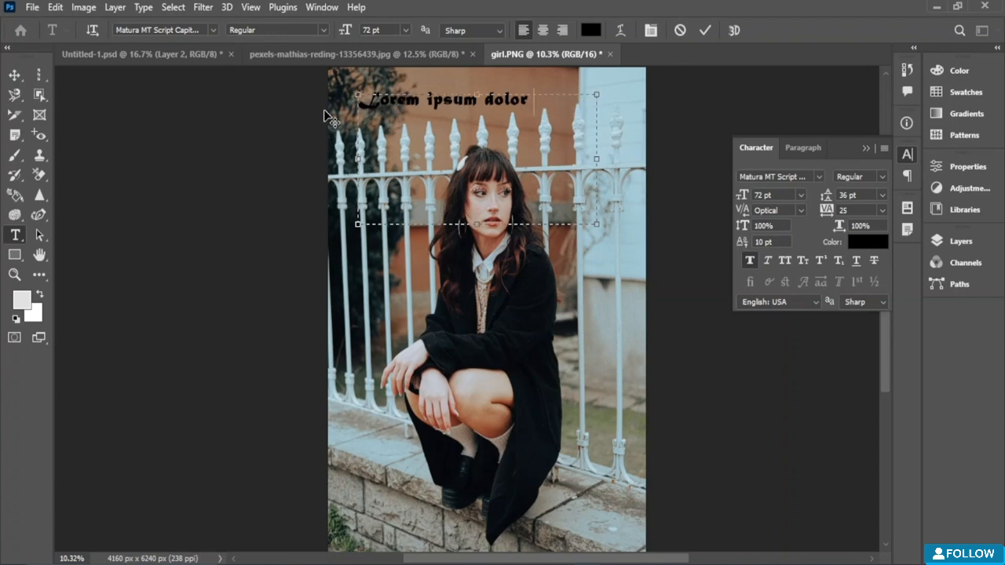
Replace the remaining "Lorem ipsum dolor" text with a short caption reading "THis is" followed by the subject's first name in capitals
{"action": "key", "text": "BackSpace"}
{"action": "key", "text": "BackSpace"}
{"action": "key", "text": "BackSpace"}
{"action": "key", "text": "BackSpace"}
{"action": "key", "text": "BackSpace"}
{"action": "key", "text": "BackSpace"}
{"action": "key", "text": "BackSpace"}
{"action": "key", "text": "BackSpace"}
{"action": "key", "text": "BackSpace"}
{"action": "key", "text": "BackSpace"}
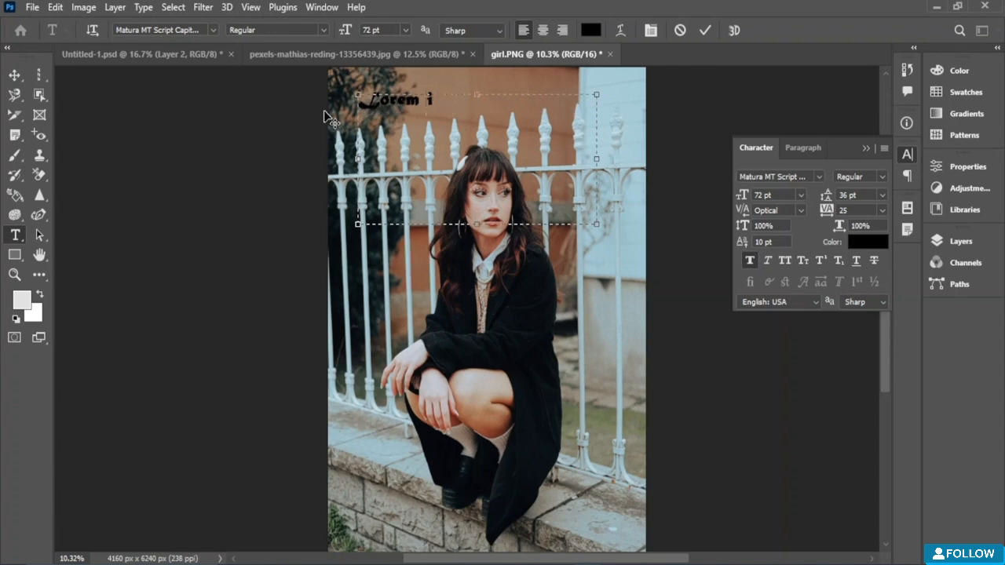
{"action": "key", "text": "BackSpace"}
{"action": "key", "text": "BackSpace"}
{"action": "key", "text": "BackSpace"}
{"action": "key", "text": "BackSpace"}
{"action": "key", "text": "BackSpace"}
{"action": "key", "text": "BackSpace"}
{"action": "key", "text": "BackSpace"}
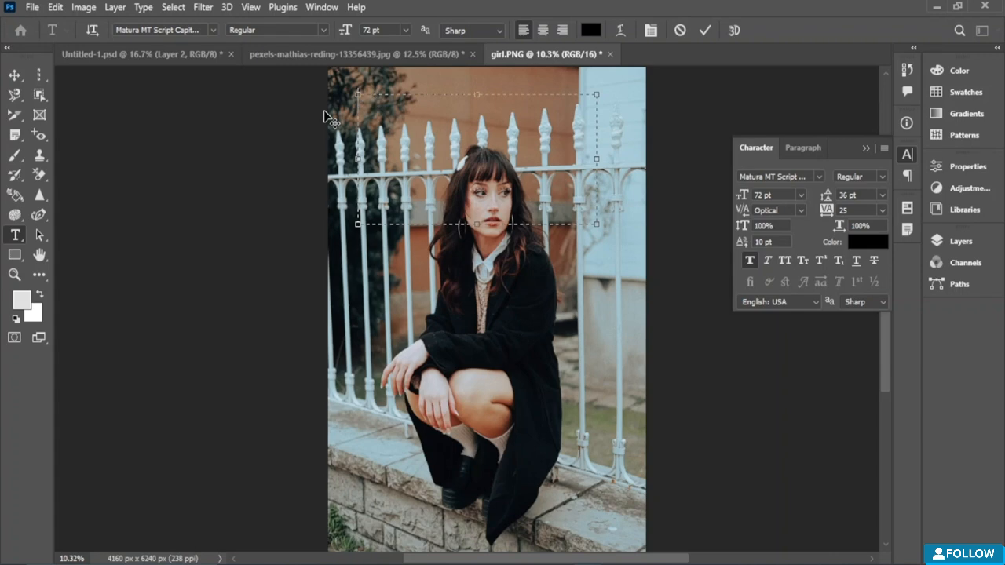
{"action": "type", "text": "Th"}
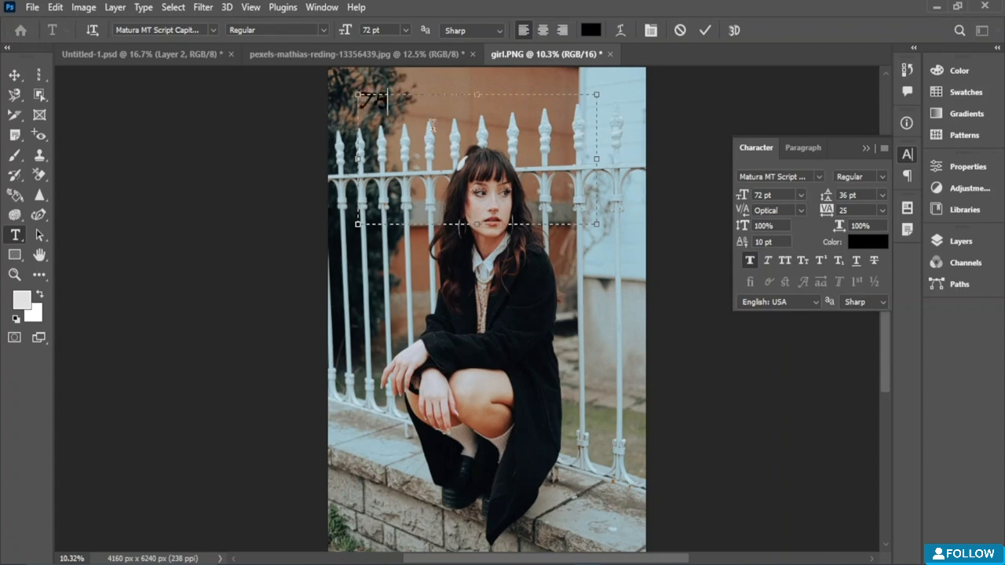
{"action": "type", "text": "is is GIGI"}
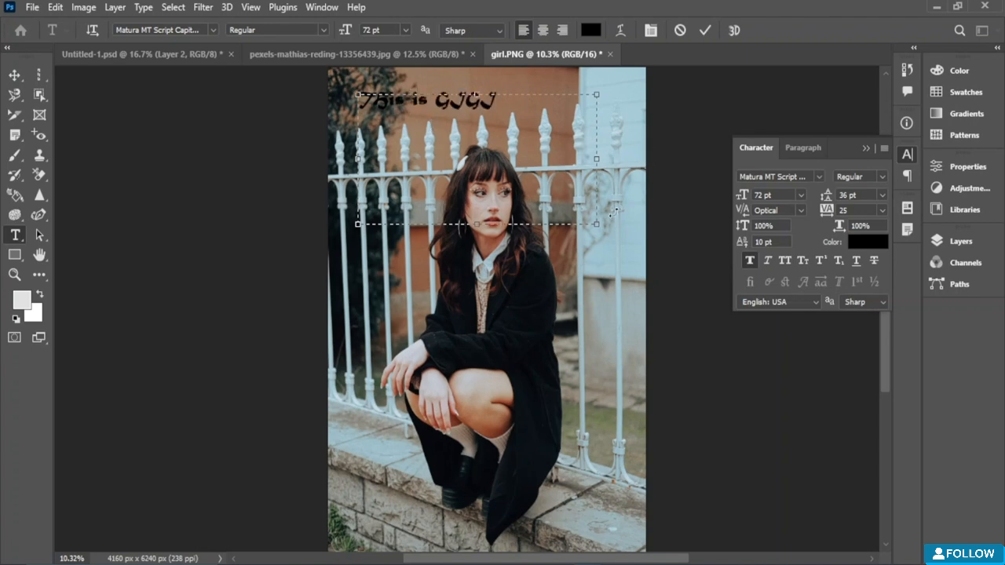
Commit the caption, move its text box down level with the top of the woman's head, and display the paragraph settings
{"action": "left_click_drag", "start_coordinate": [654, 284], "coordinate": [658, 273]}
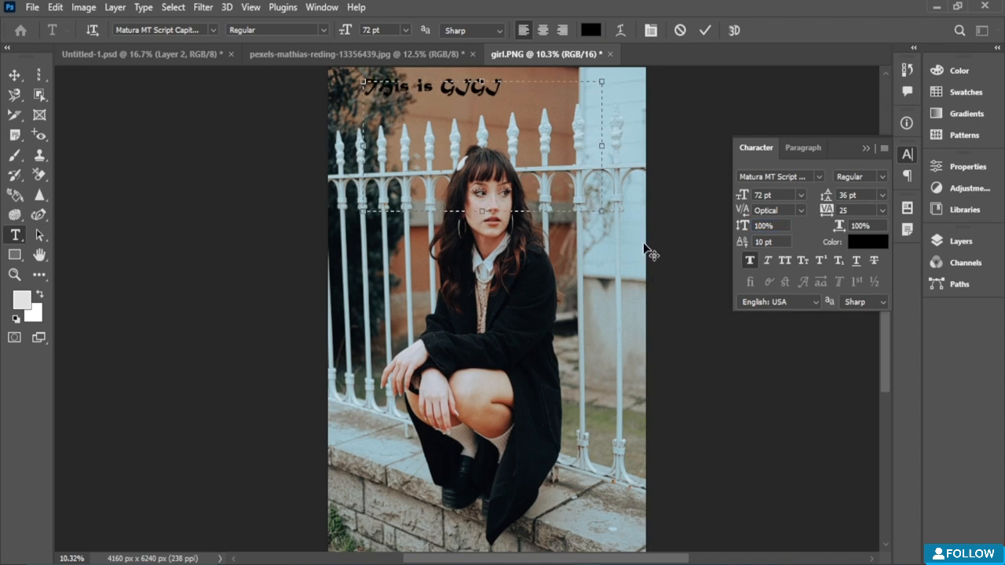
{"action": "left_click", "coordinate": [16, 76]}
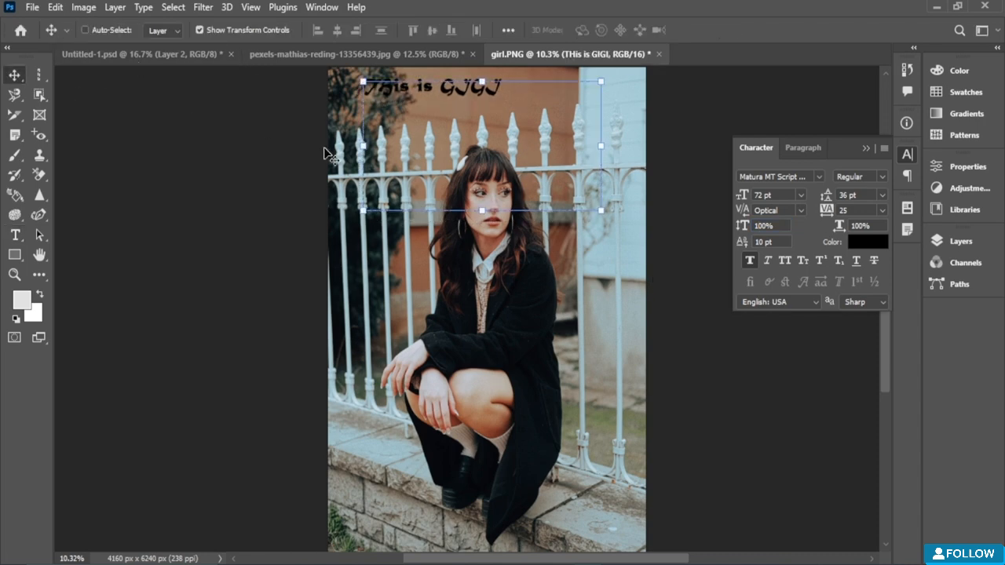
{"action": "left_click_drag", "start_coordinate": [646, 74], "coordinate": [654, 148]}
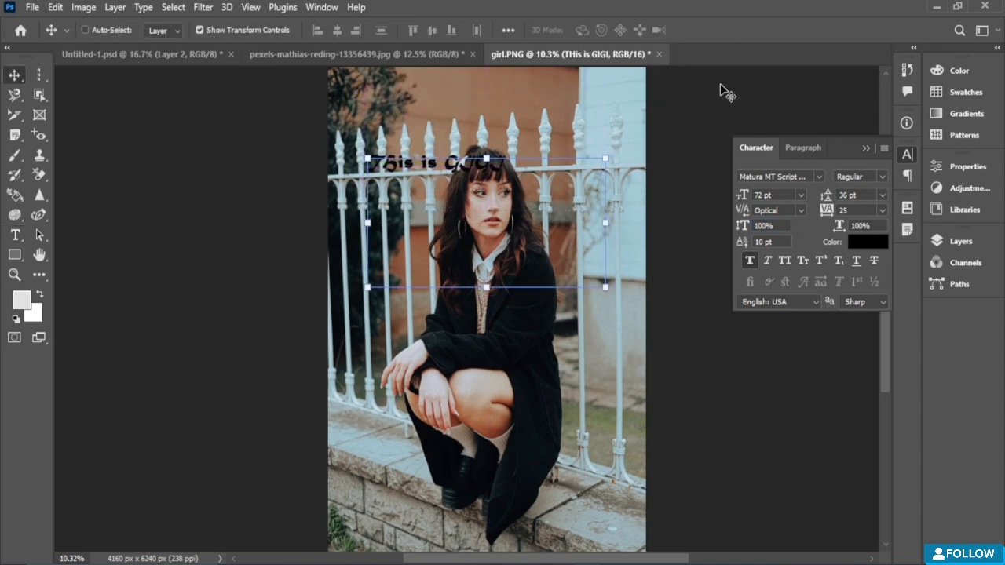
{"action": "double_click", "coordinate": [501, 166]}
{"action": "left_click", "coordinate": [776, 79]}
{"action": "left_click", "coordinate": [798, 151]}
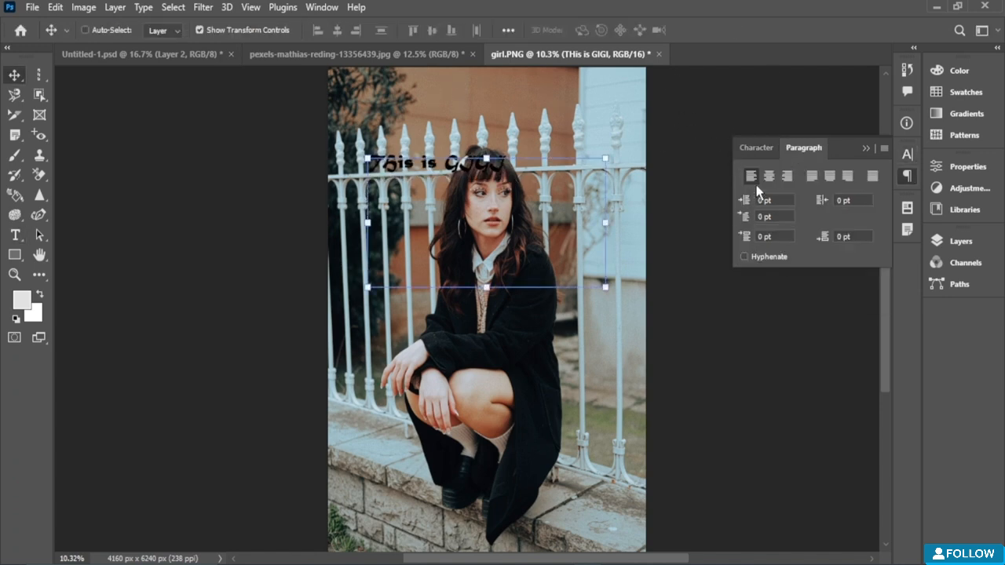
Try centred and right alignment on the caption, as well as each justify option, ending with justify all
{"action": "left_click", "coordinate": [768, 176]}
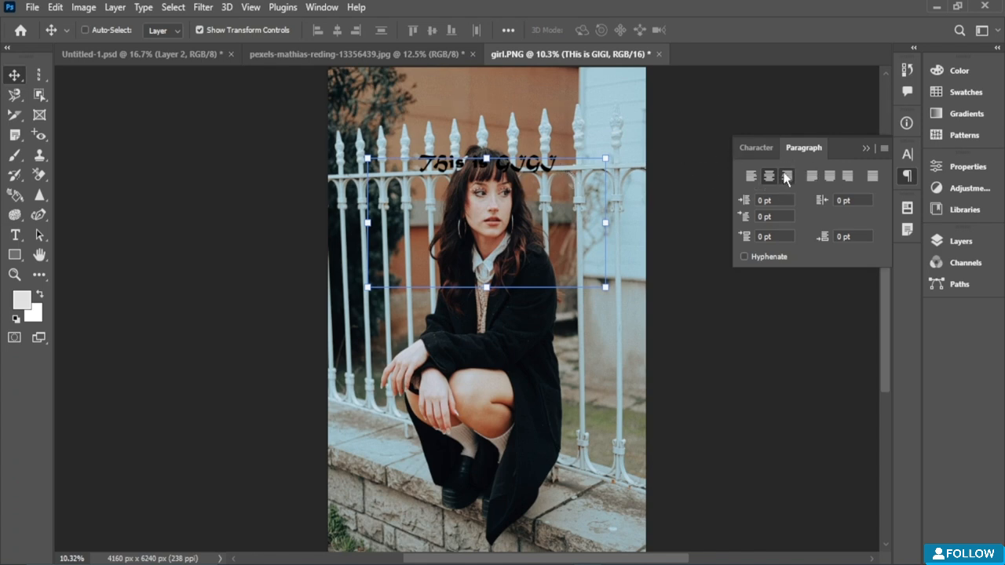
{"action": "left_click", "coordinate": [787, 176]}
{"action": "left_click", "coordinate": [769, 177]}
{"action": "left_click", "coordinate": [787, 175]}
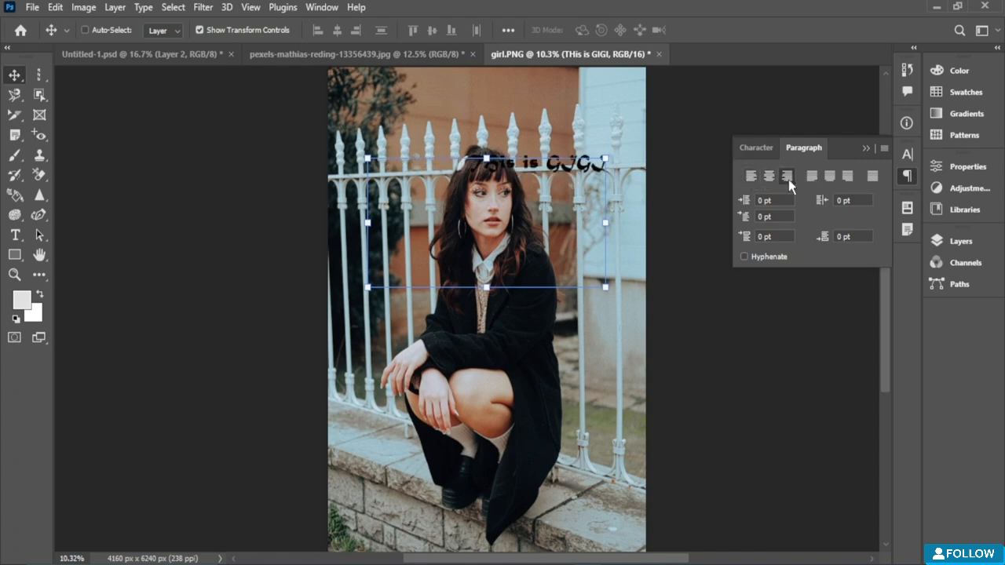
{"action": "left_click", "coordinate": [812, 176]}
{"action": "left_click", "coordinate": [830, 176]}
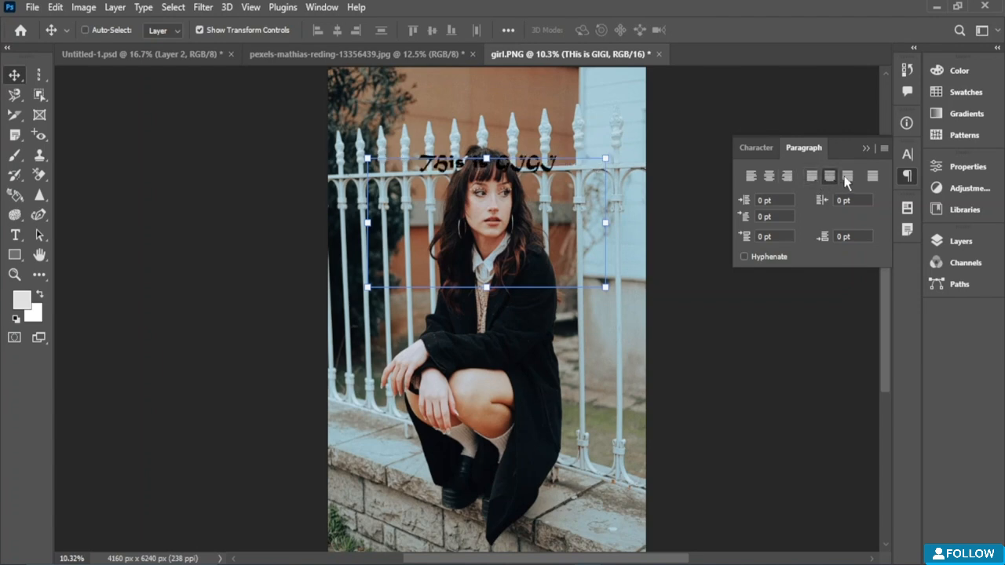
{"action": "left_click", "coordinate": [848, 176]}
{"action": "left_click", "coordinate": [872, 176]}
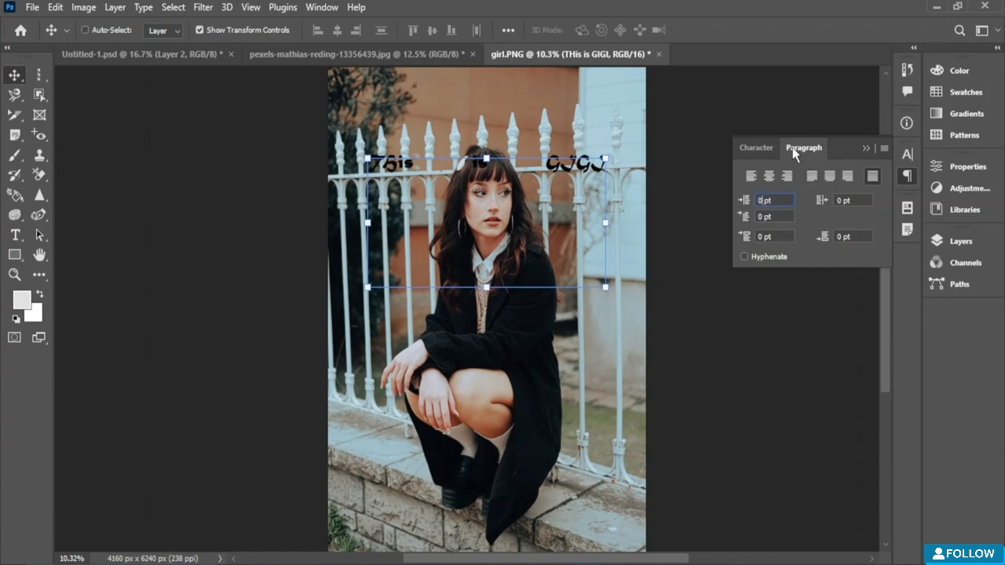
Left-align the caption with a 2 pt left indent, a 5 pt first-line indent and 10 pt space before the paragraph
{"action": "type", "text": "2"}
{"action": "key", "text": "Return"}
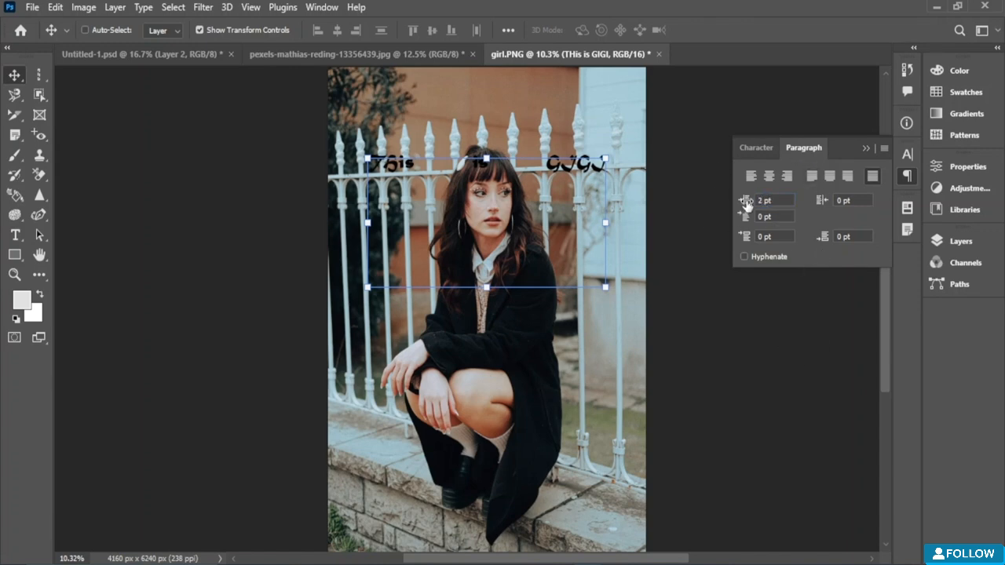
{"action": "left_click", "coordinate": [755, 177]}
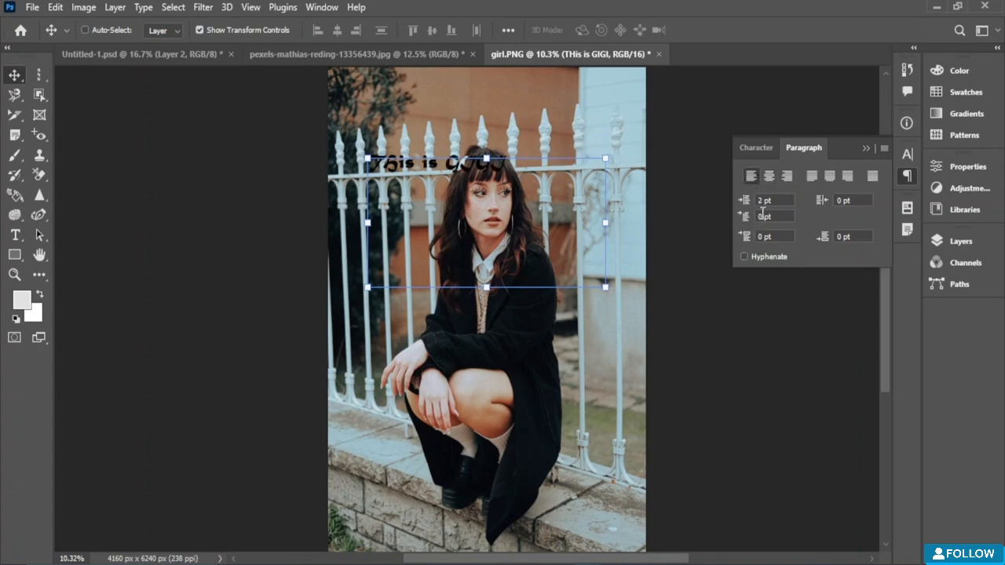
{"action": "left_click", "coordinate": [761, 216]}
{"action": "key", "text": "BackSpace"}
{"action": "type", "text": "5"}
{"action": "key", "text": "Return"}
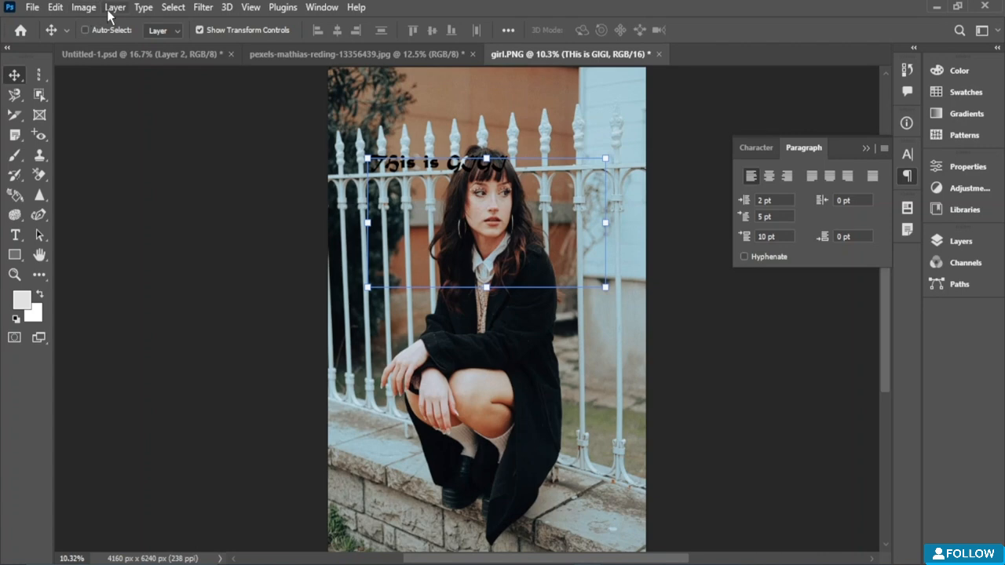
Display the glyphs of the Matura MT Script Capitals font and pick the superscript 3, ×, ∞ and ≤ glyphs
{"action": "left_click", "coordinate": [142, 8]}
{"action": "mouse_move", "coordinate": [190, 52]}
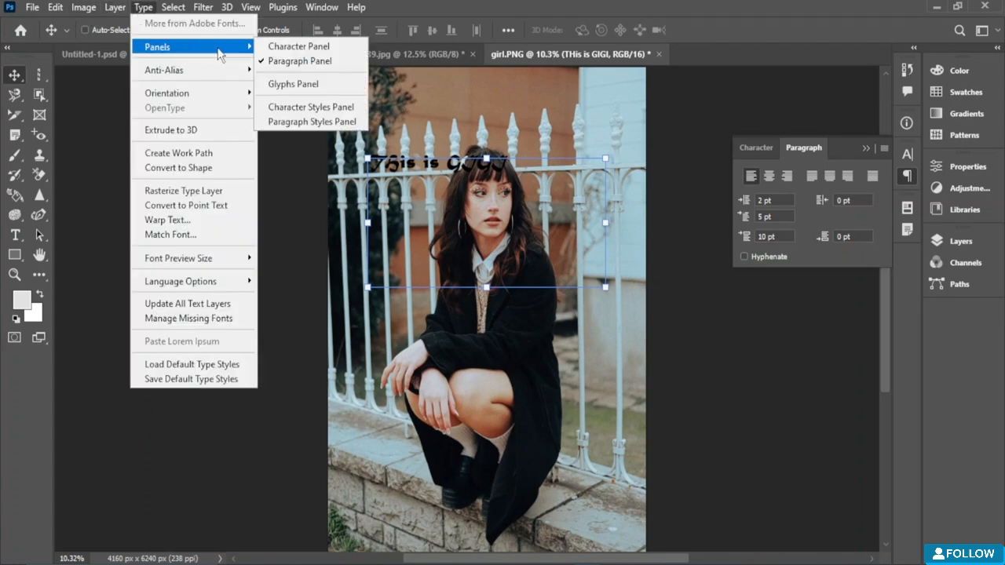
{"action": "left_click", "coordinate": [287, 84]}
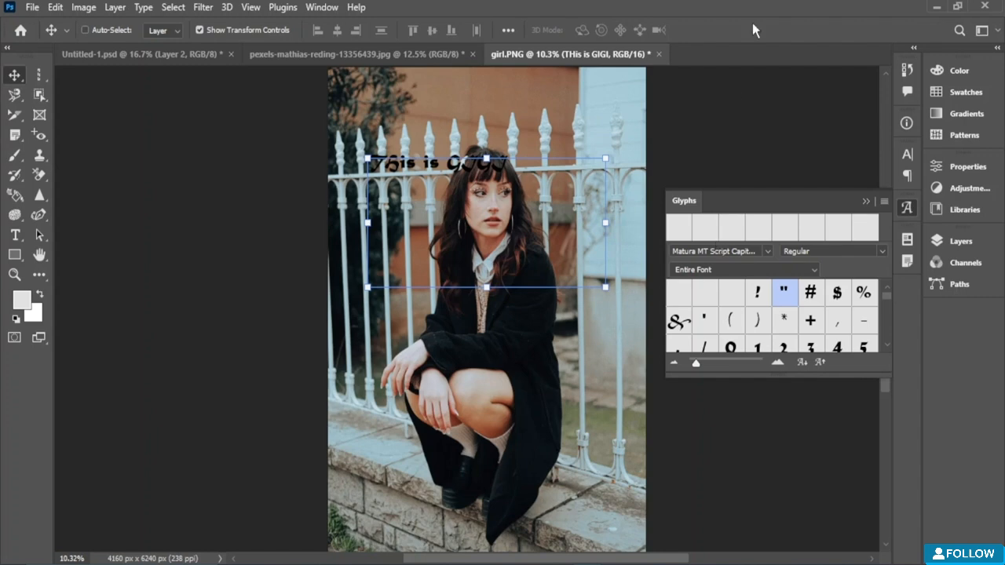
{"action": "scroll", "coordinate": [848, 326], "scroll_direction": "down", "scroll_amount": 10}
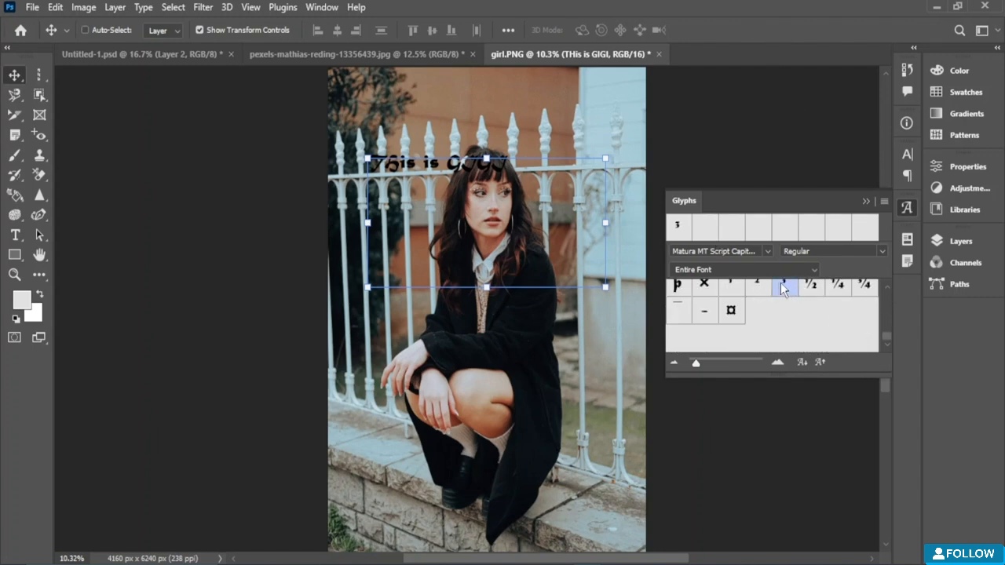
{"action": "double_click", "coordinate": [704, 284]}
{"action": "scroll", "coordinate": [705, 294], "scroll_direction": "up", "scroll_amount": 3}
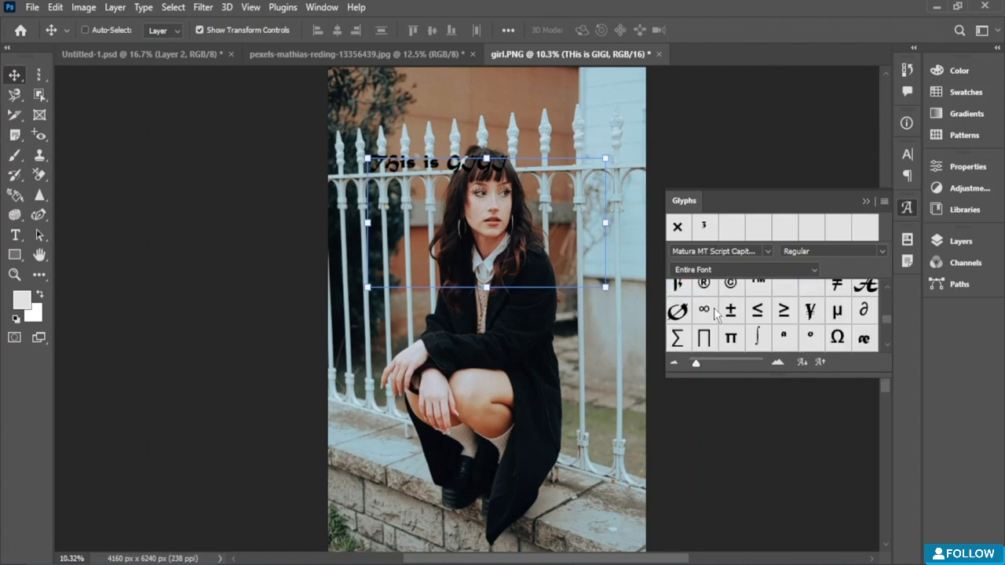
{"action": "double_click", "coordinate": [704, 311]}
{"action": "double_click", "coordinate": [757, 311]}
Pick the T, !, $ and 0 glyphs from the font and close the glyph list
{"action": "scroll", "coordinate": [816, 315], "scroll_direction": "down", "scroll_amount": 5}
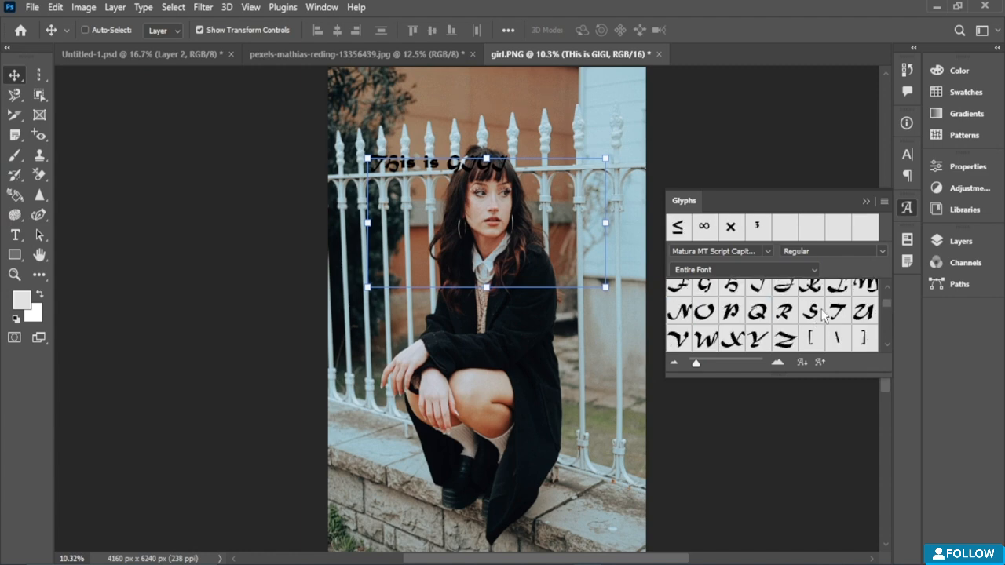
{"action": "double_click", "coordinate": [838, 312]}
{"action": "scroll", "coordinate": [760, 322], "scroll_direction": "up", "scroll_amount": 3}
{"action": "double_click", "coordinate": [757, 292]}
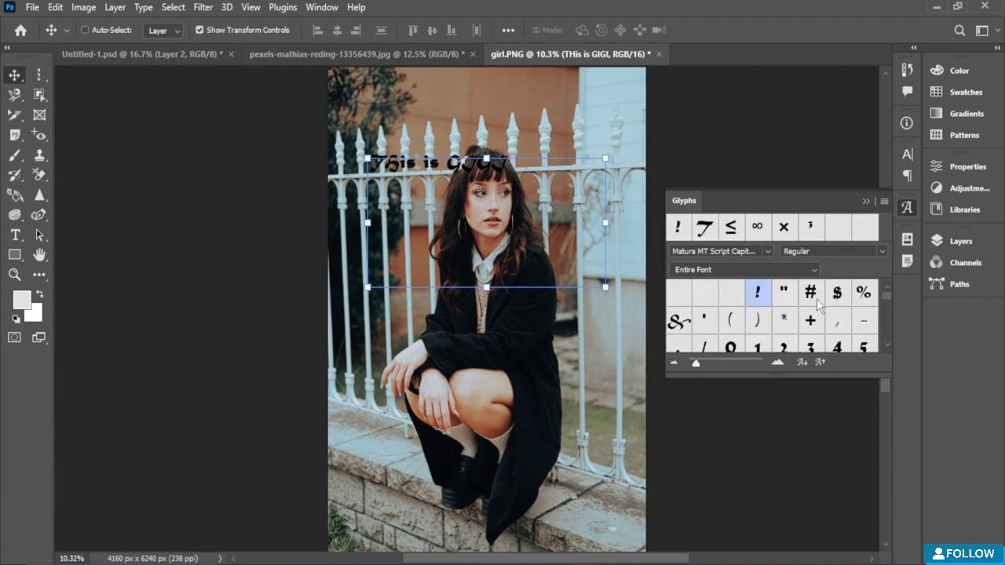
{"action": "double_click", "coordinate": [838, 292]}
{"action": "double_click", "coordinate": [730, 347]}
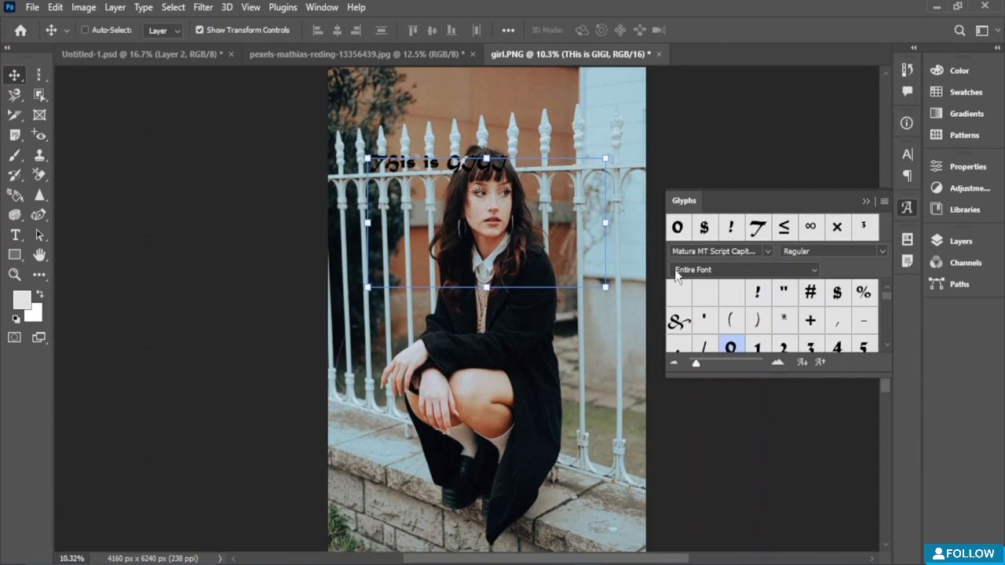
{"action": "left_click", "coordinate": [907, 207]}
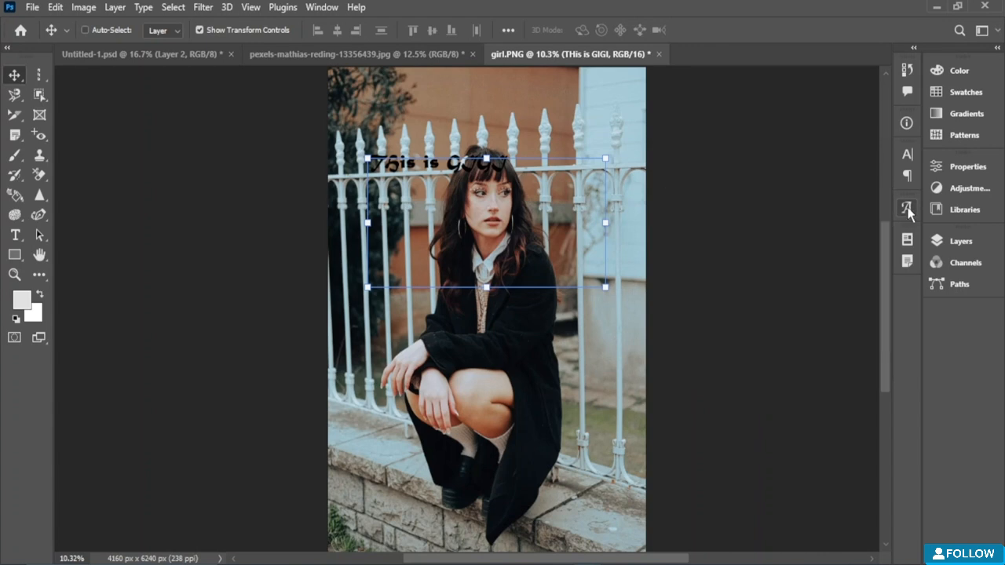
Reopen the caption for text editing, display the paragraph and character styles, then create a new character style and select it
{"action": "left_click", "coordinate": [15, 235]}
{"action": "left_click", "coordinate": [414, 215]}
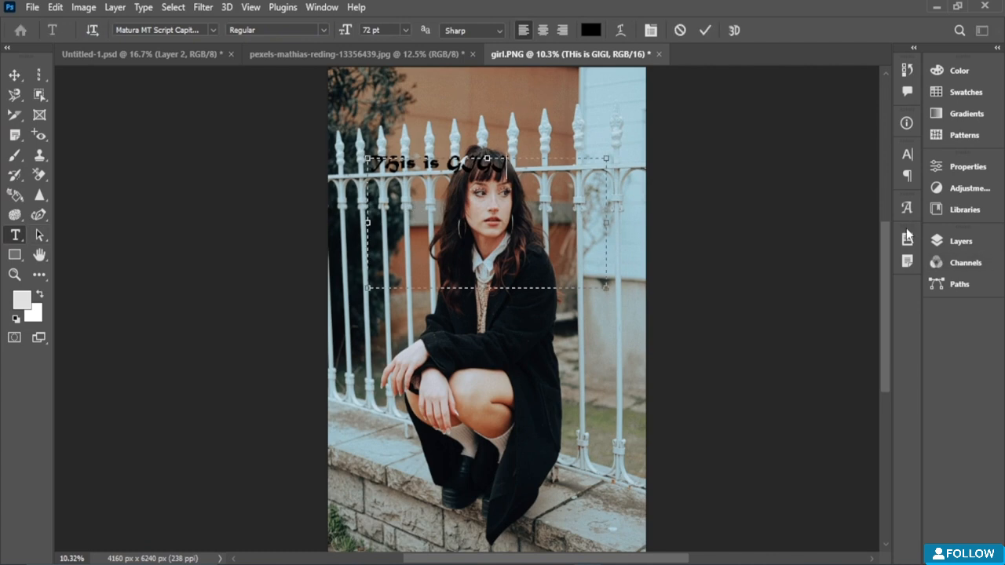
{"action": "left_click", "coordinate": [143, 8]}
{"action": "mouse_move", "coordinate": [220, 50]}
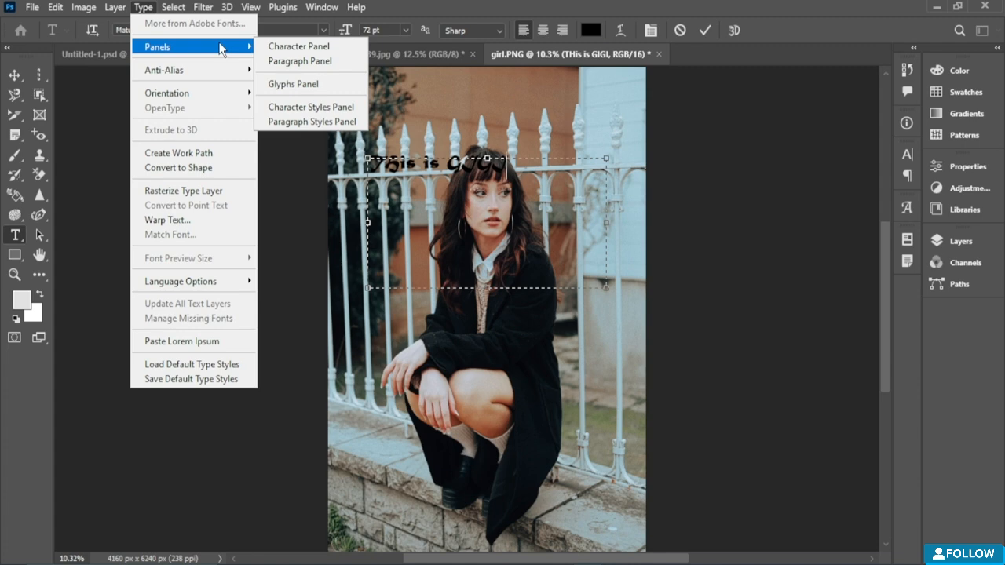
{"action": "left_click", "coordinate": [349, 124]}
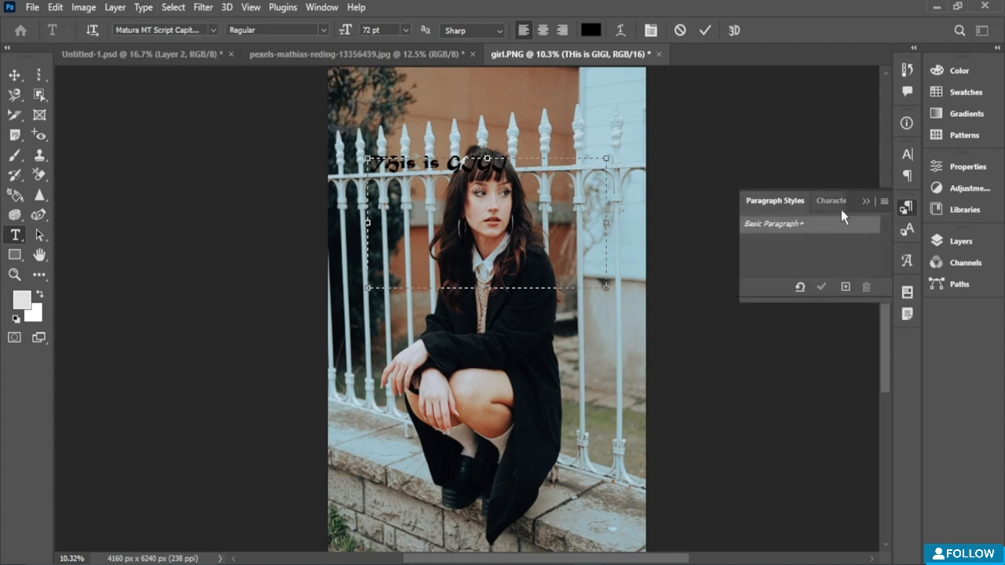
{"action": "left_click", "coordinate": [798, 206]}
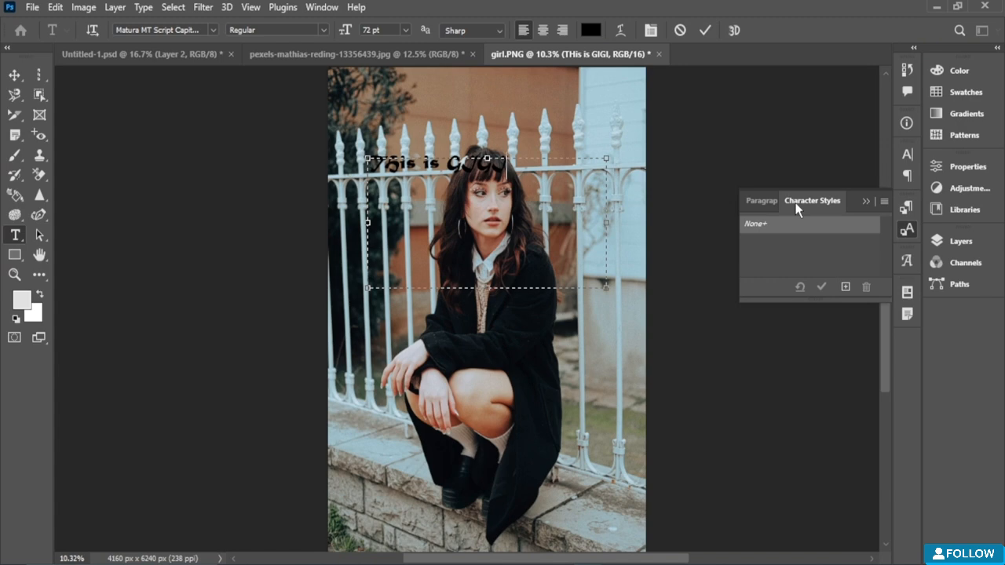
{"action": "left_click", "coordinate": [846, 287]}
{"action": "left_click", "coordinate": [782, 248]}
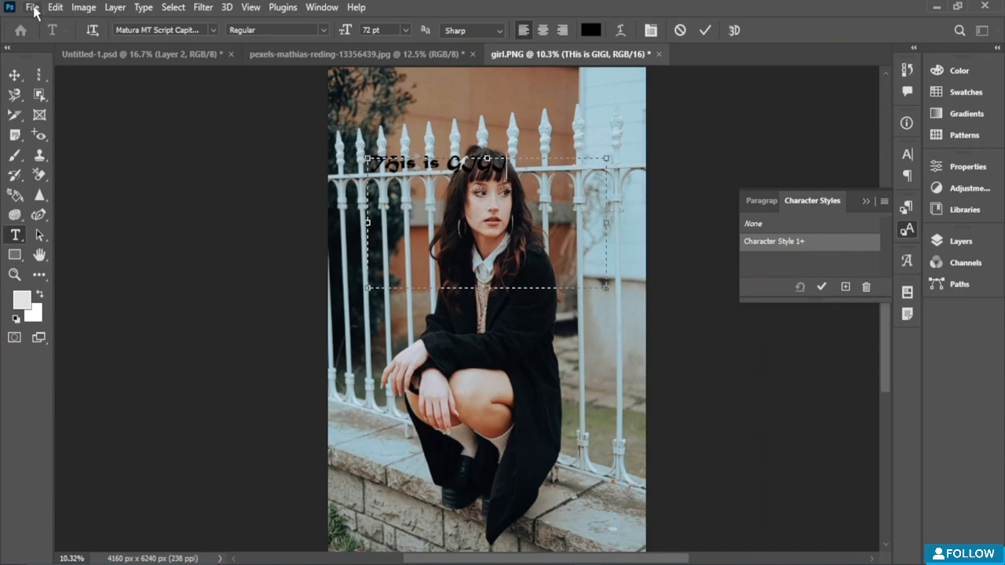
Set the caption's anti-aliasing to Crisp
{"action": "left_click", "coordinate": [139, 10]}
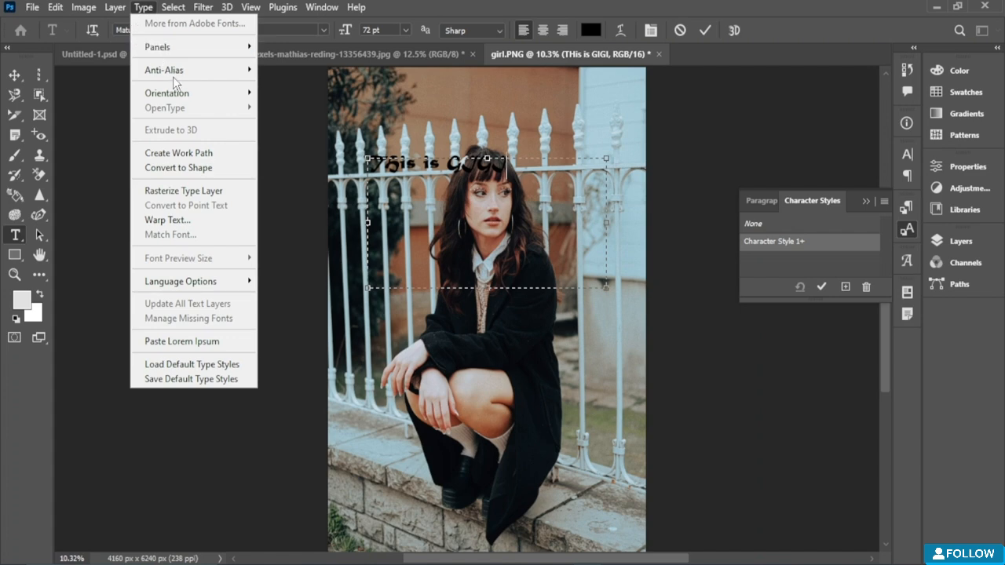
{"action": "mouse_move", "coordinate": [188, 76]}
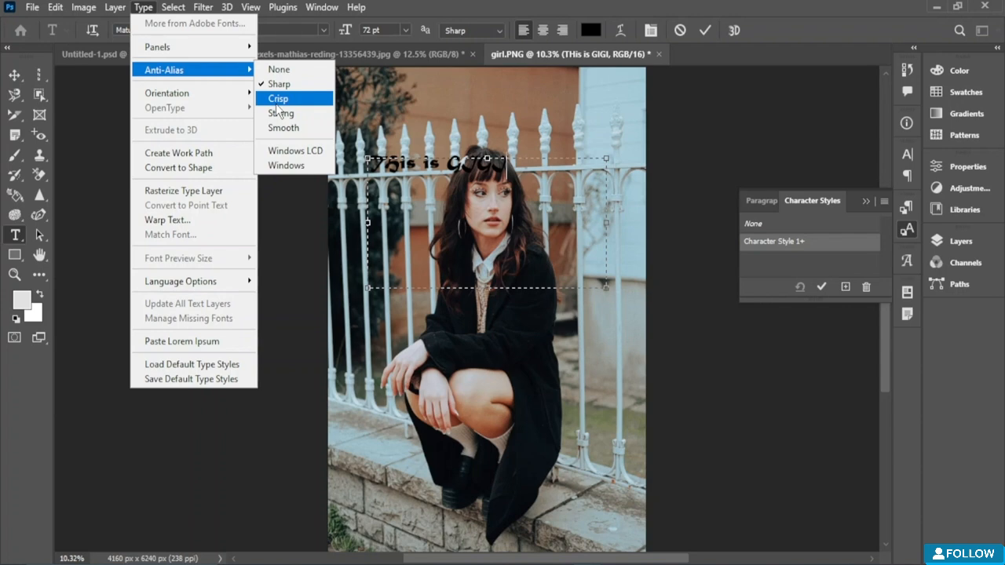
{"action": "left_click", "coordinate": [275, 103]}
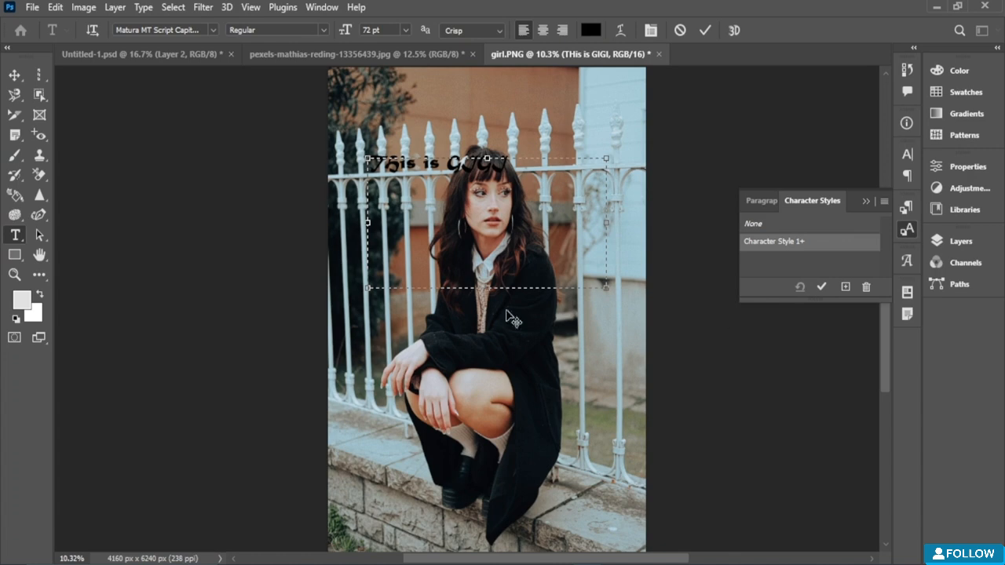
Commit the caption edit, delete its text layer from the photo and collapse the character styles
{"action": "left_click", "coordinate": [14, 74]}
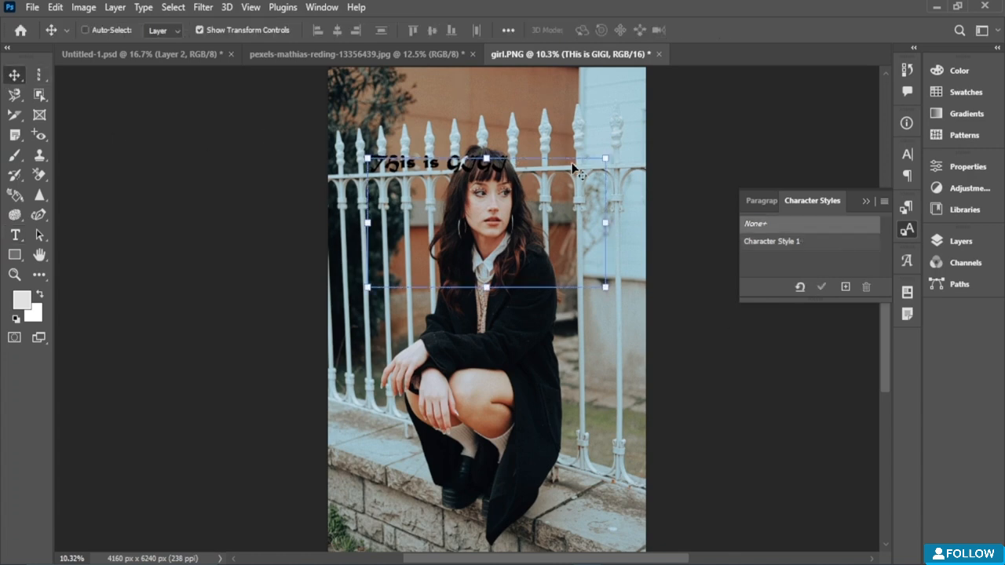
{"action": "key", "text": "Delete"}
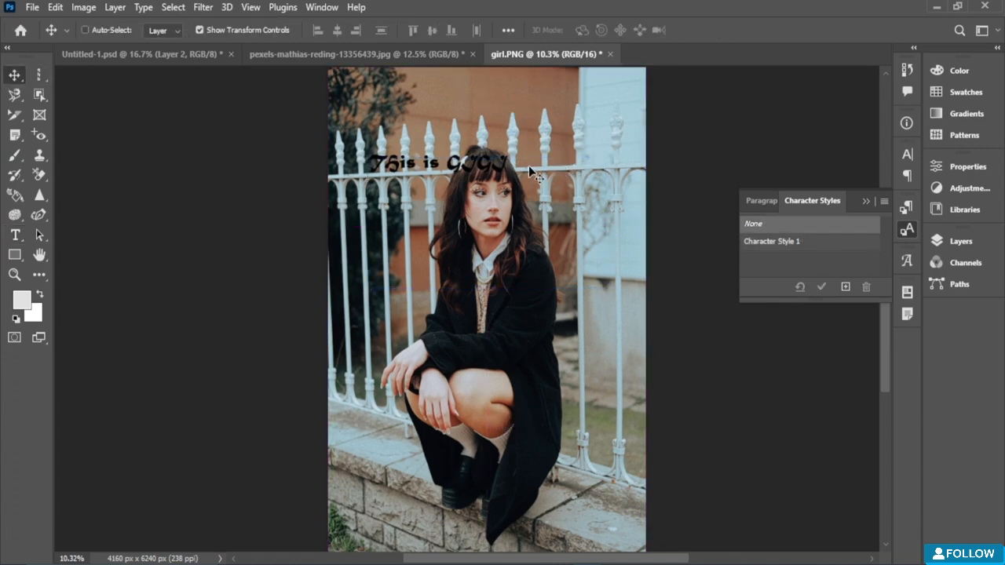
{"action": "left_click", "coordinate": [904, 235]}
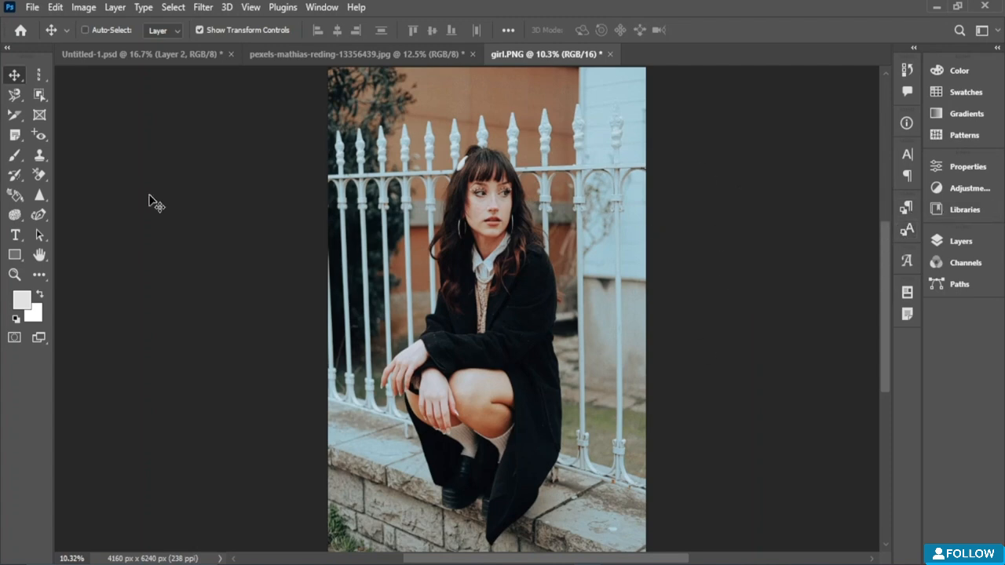
{"action": "left_click", "coordinate": [144, 11]}
{"action": "key", "text": "Escape"}
{"action": "left_click", "coordinate": [907, 228]}
{"action": "left_click_drag", "start_coordinate": [494, 197], "coordinate": [569, 269]}
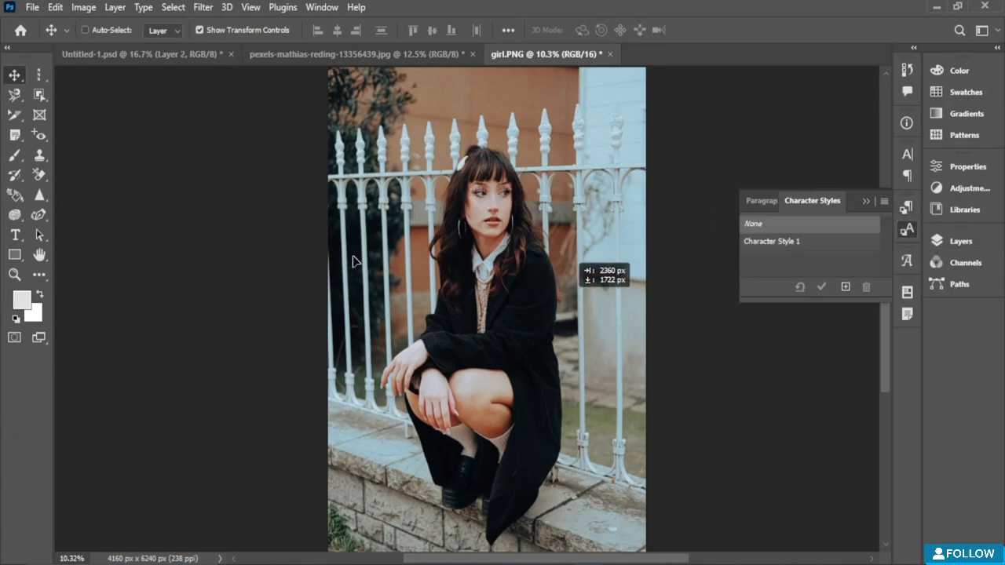
Add a paragraph box of placeholder text across the upper part of the photo and set its anti-aliasing to Strong
{"action": "left_click", "coordinate": [617, 262]}
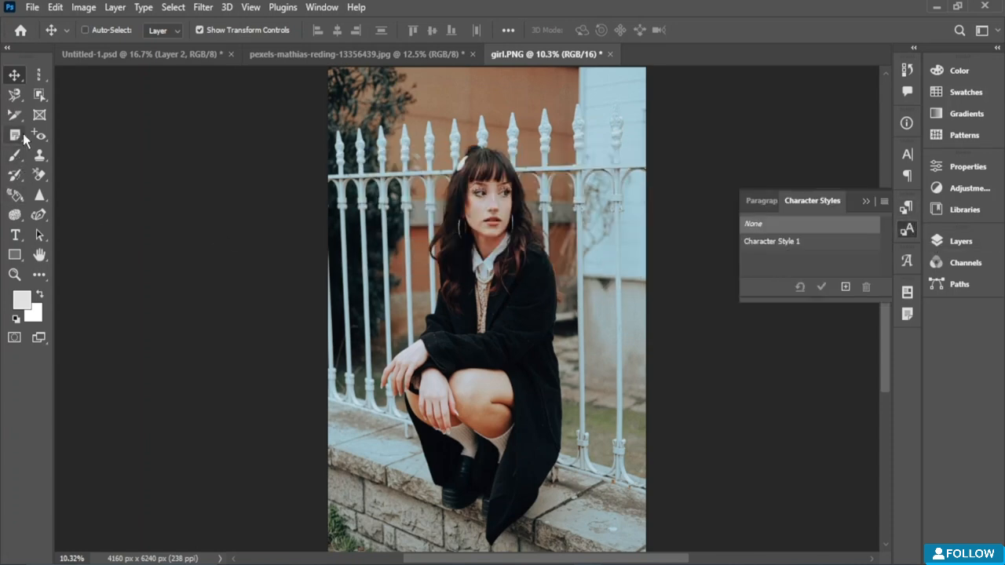
{"action": "left_click", "coordinate": [15, 236]}
{"action": "left_click_drag", "start_coordinate": [339, 107], "coordinate": [516, 219]}
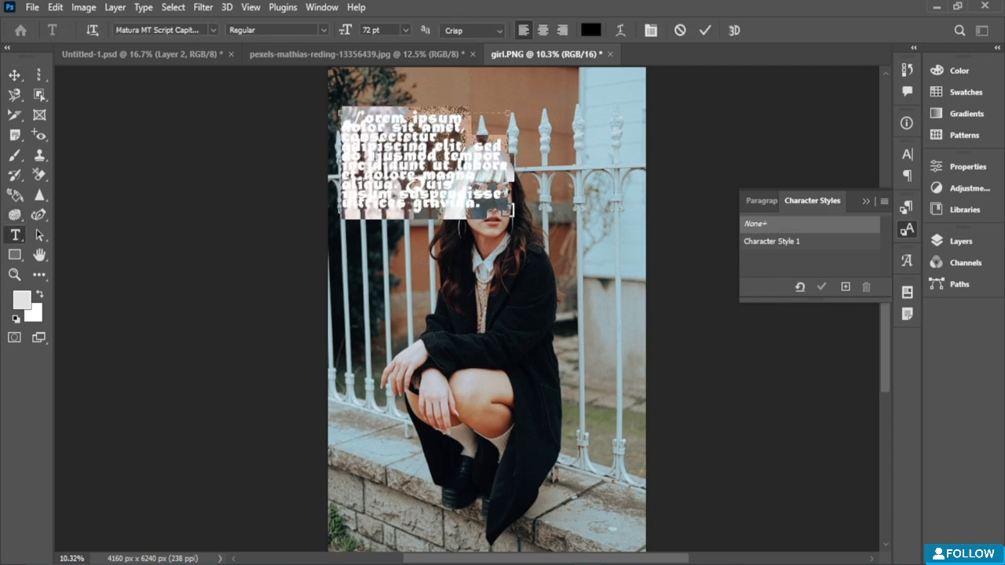
{"action": "left_click", "coordinate": [143, 10]}
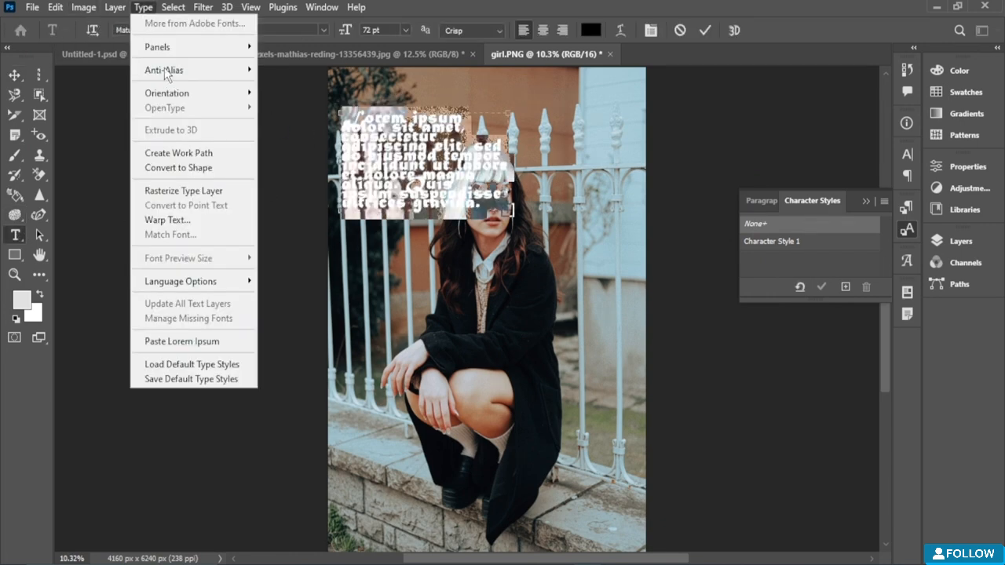
{"action": "mouse_move", "coordinate": [239, 72]}
{"action": "left_click", "coordinate": [282, 115]}
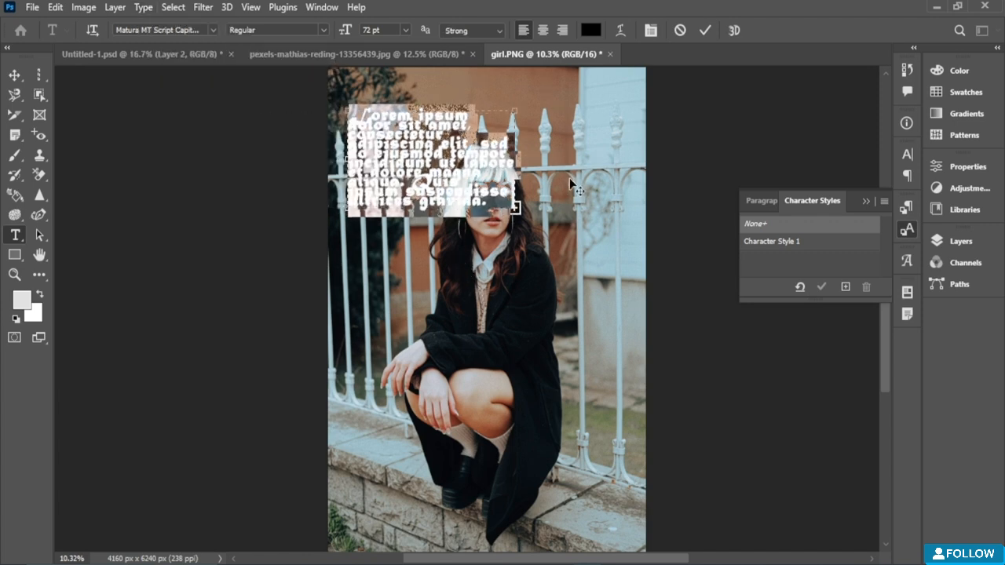
{"action": "key", "text": "ctrl+h"}
{"action": "left_click", "coordinate": [177, 118]}
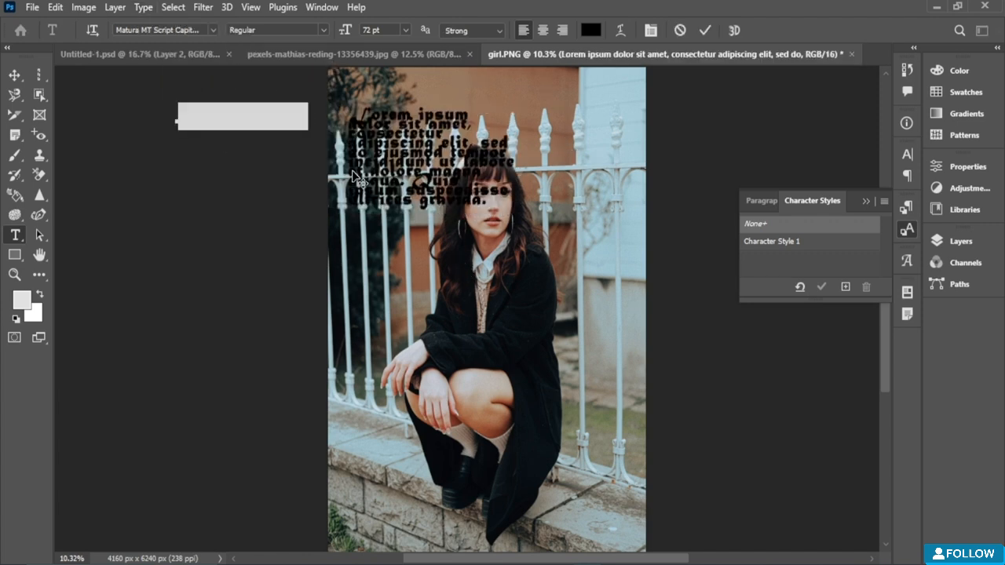
{"action": "left_click_drag", "start_coordinate": [515, 205], "coordinate": [300, 95]}
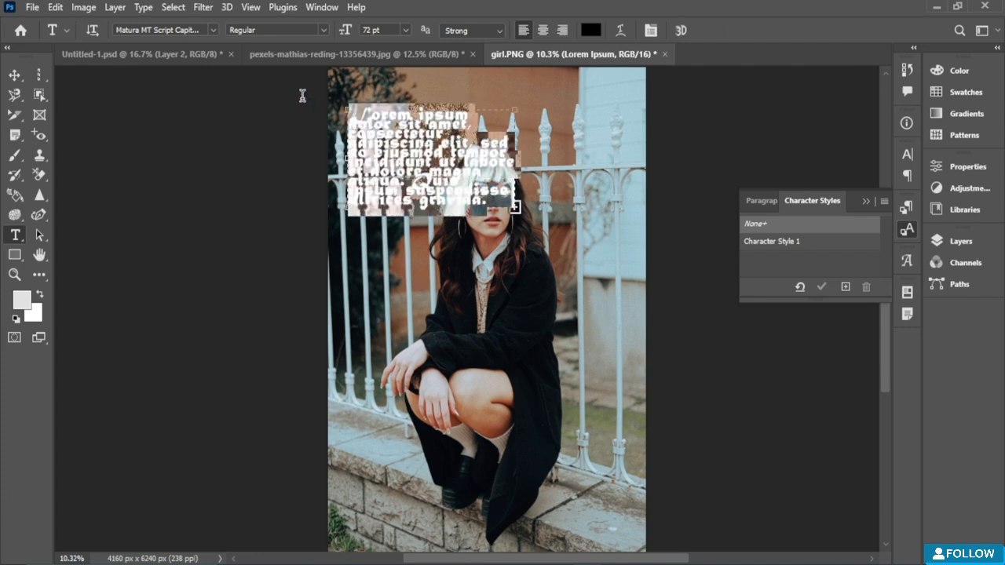
{"action": "left_click", "coordinate": [524, 355]}
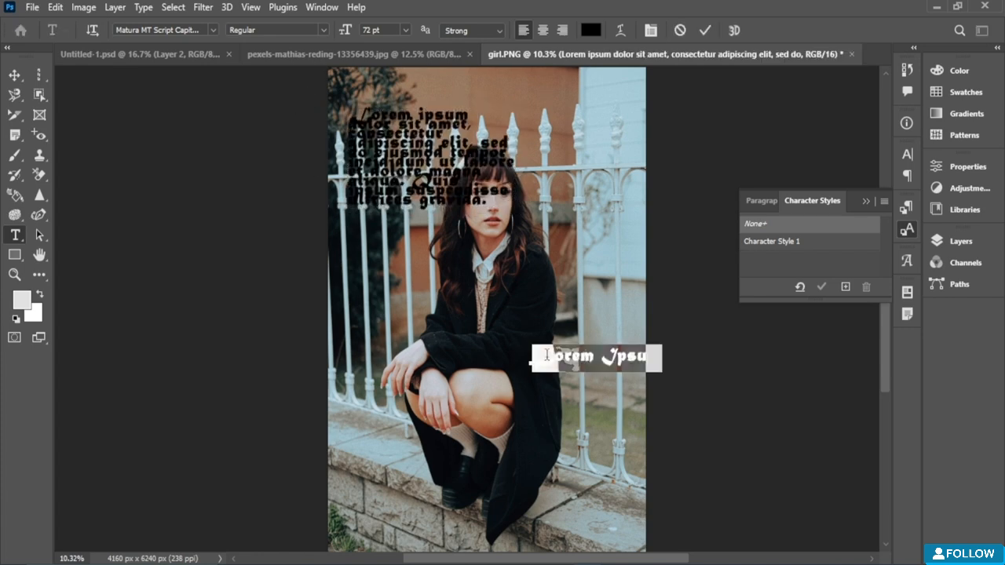
{"action": "left_click_drag", "start_coordinate": [625, 358], "coordinate": [450, 341]}
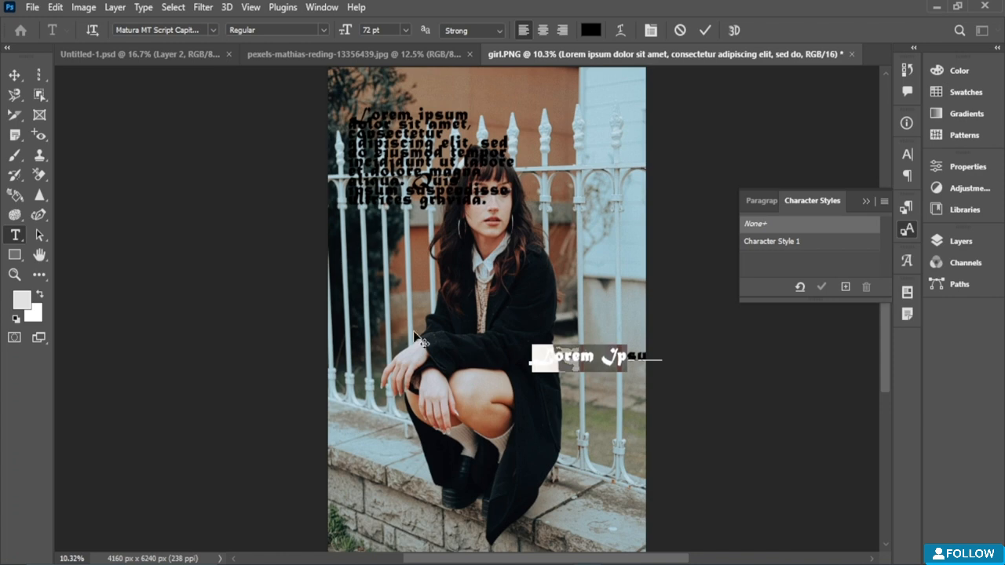
{"action": "key", "text": "BackSpace"}
{"action": "double_click", "coordinate": [562, 355]}
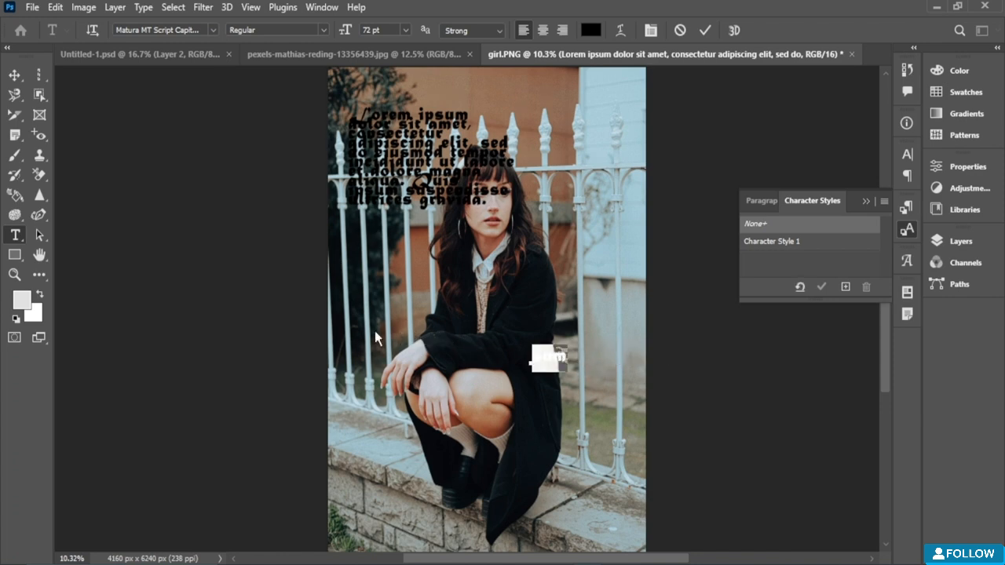
{"action": "key", "text": "BackSpace"}
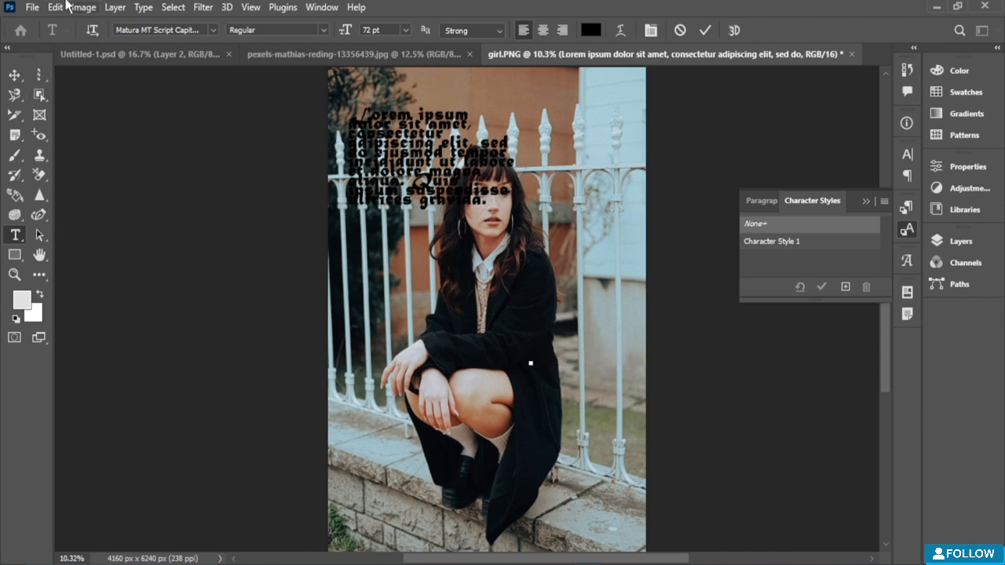
Set the text anti-aliasing to Windows LCD and draw a second placeholder paragraph box below the first one
{"action": "left_click", "coordinate": [136, 7]}
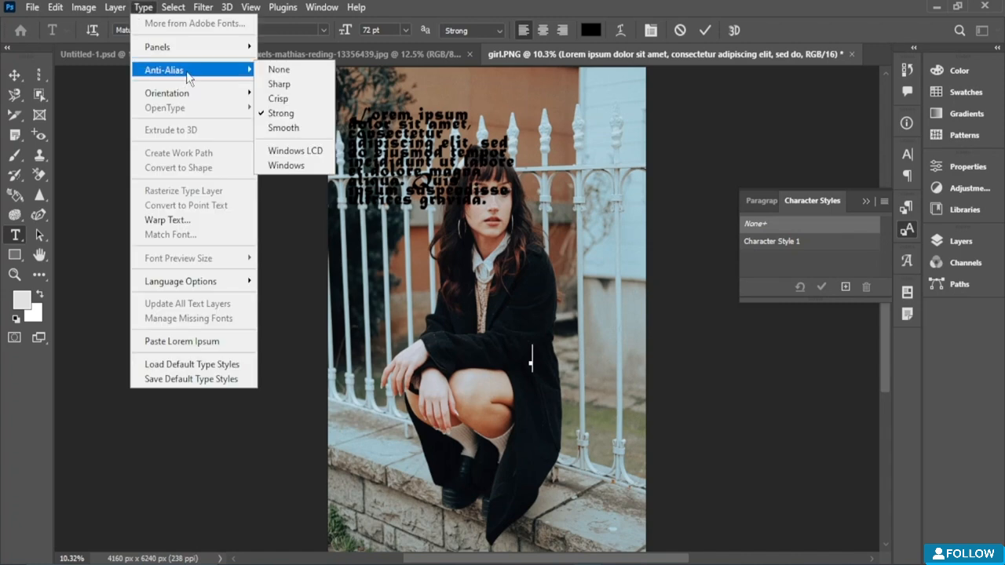
{"action": "left_click", "coordinate": [303, 149]}
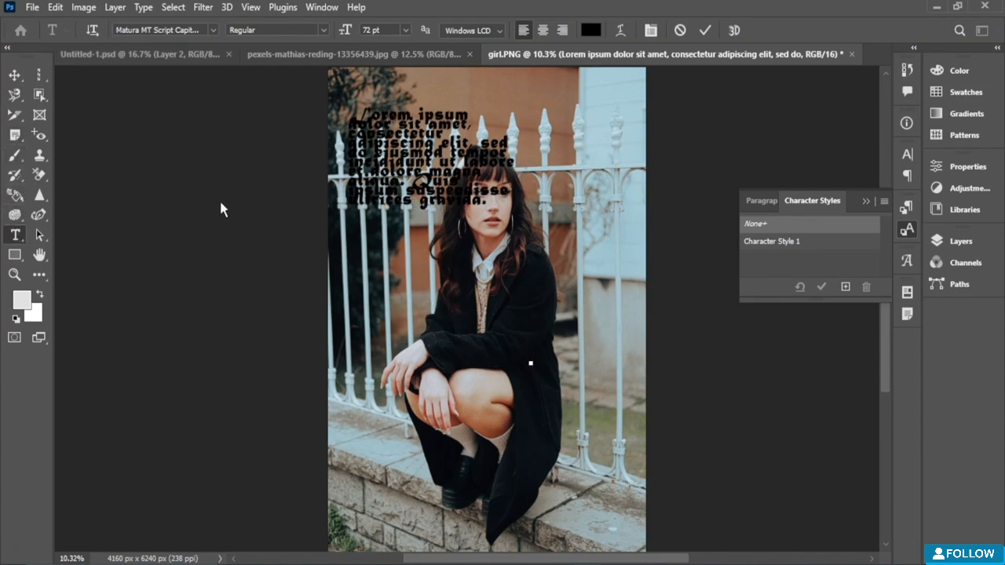
{"action": "left_click_drag", "start_coordinate": [348, 218], "coordinate": [525, 304]}
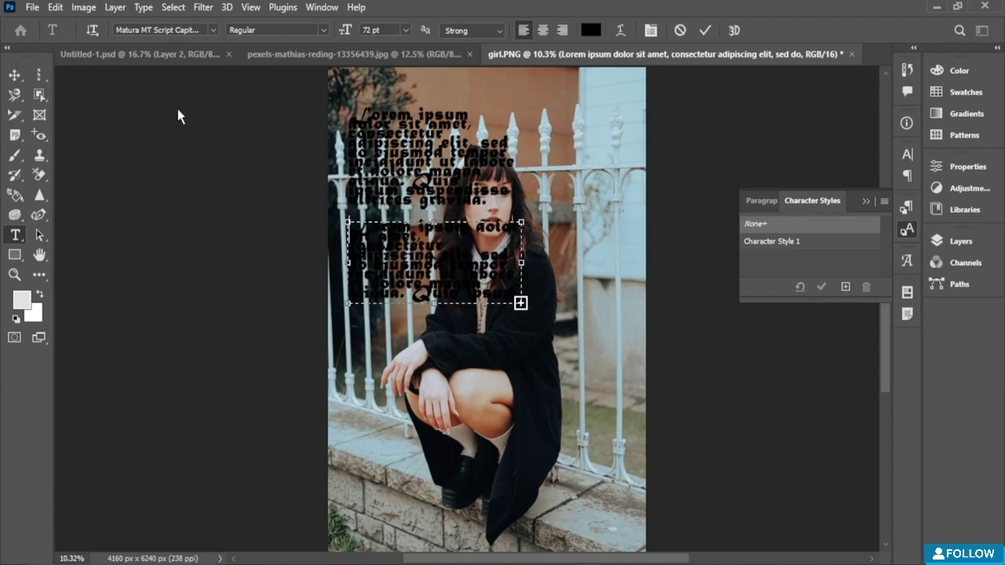
Clear the second paragraph box's text and delete both text layers from the photo
{"action": "key", "text": "BackSpace"}
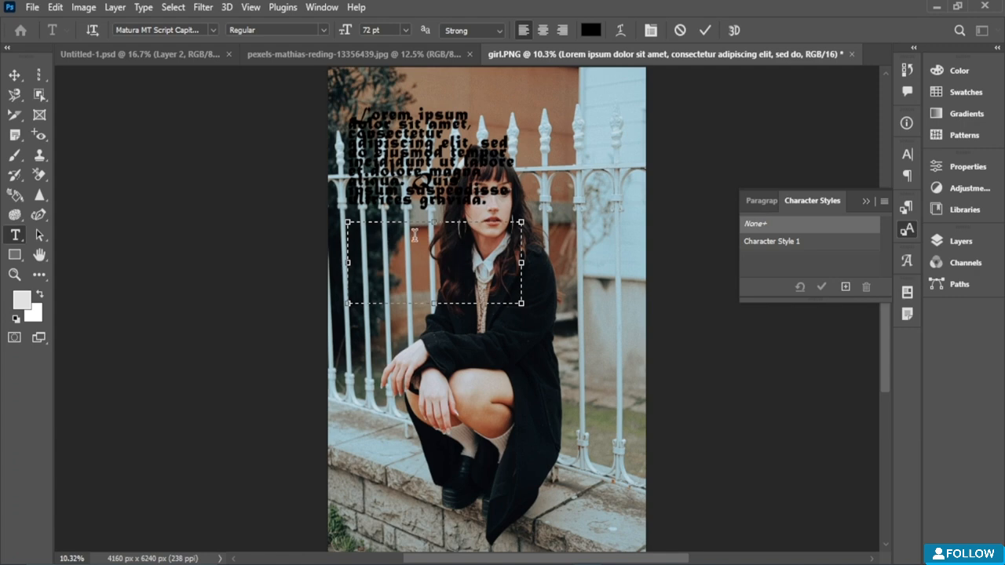
{"action": "left_click", "coordinate": [14, 74]}
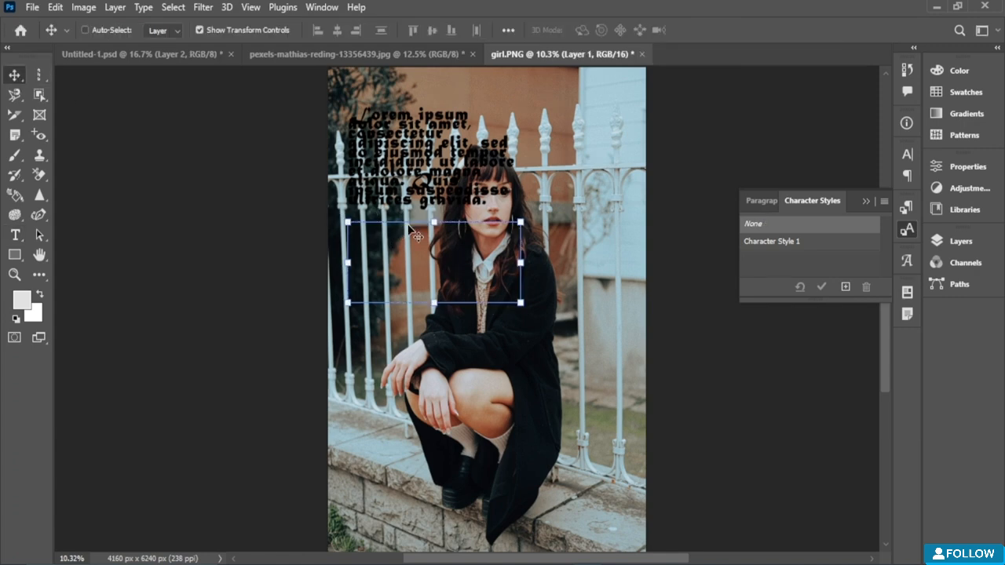
{"action": "key", "text": "Delete"}
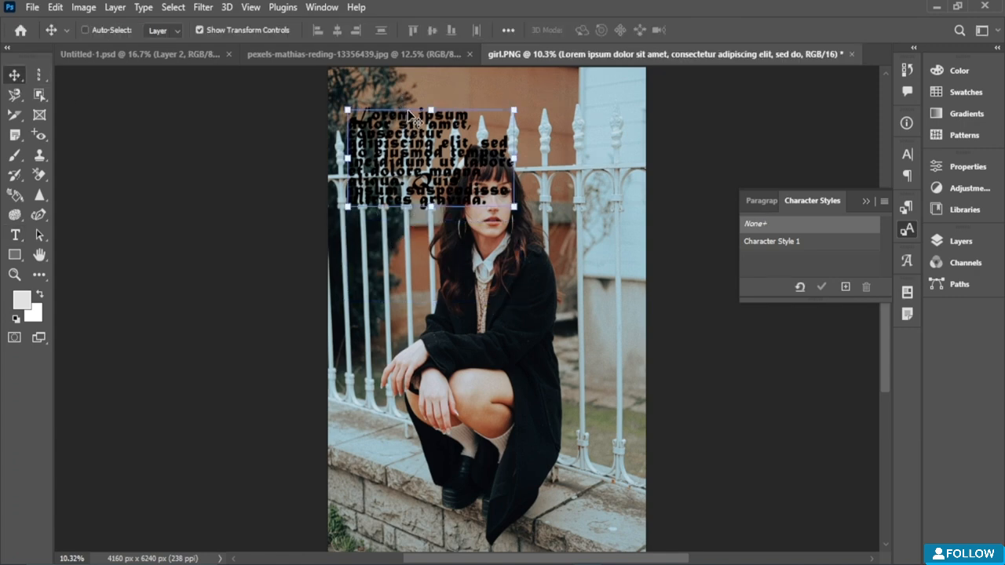
{"action": "key", "text": "Delete"}
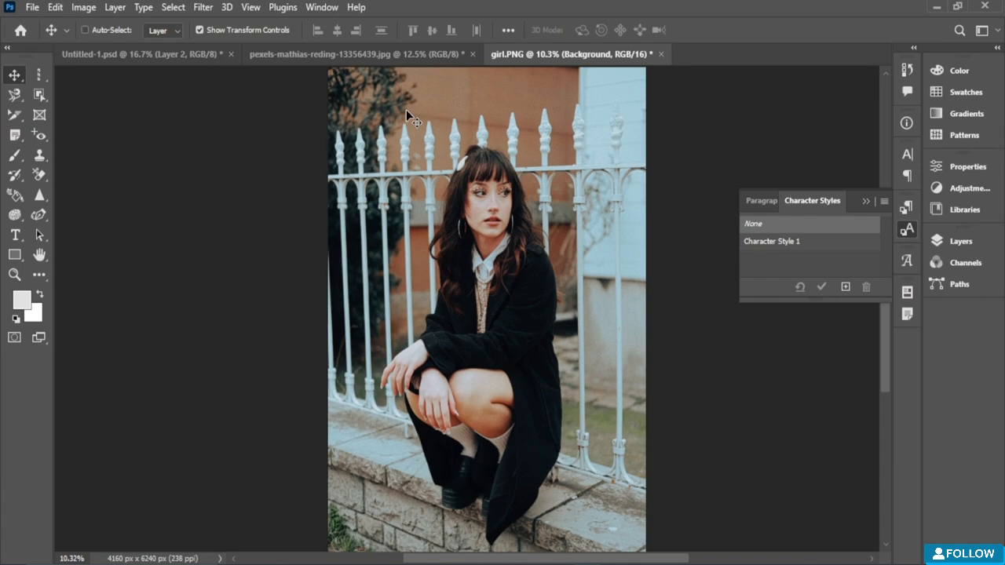
Draw a small box of placeholder text at the photo's upper-left corner and set its orientation to Vertical
{"action": "left_click", "coordinate": [143, 7]}
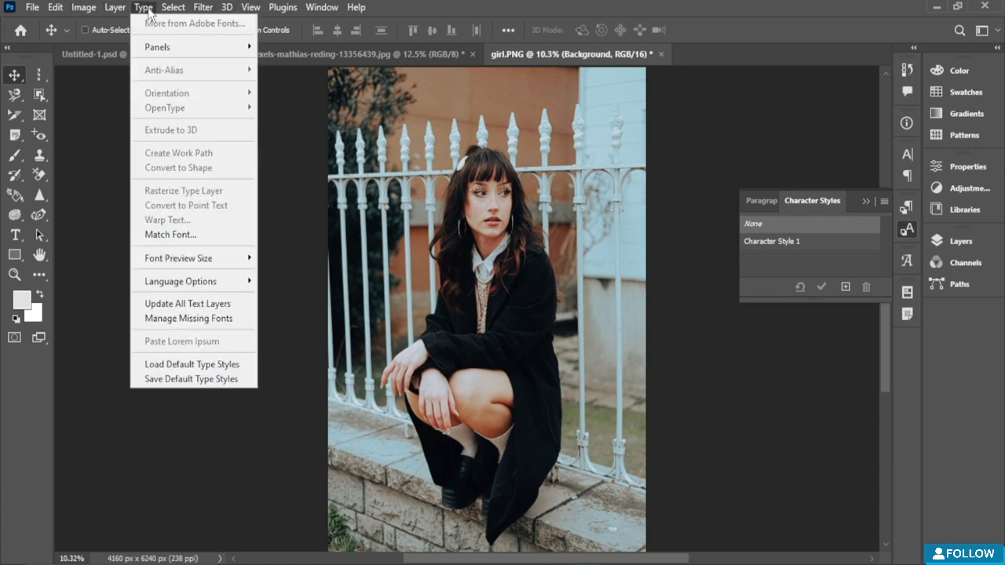
{"action": "left_click", "coordinate": [281, 110]}
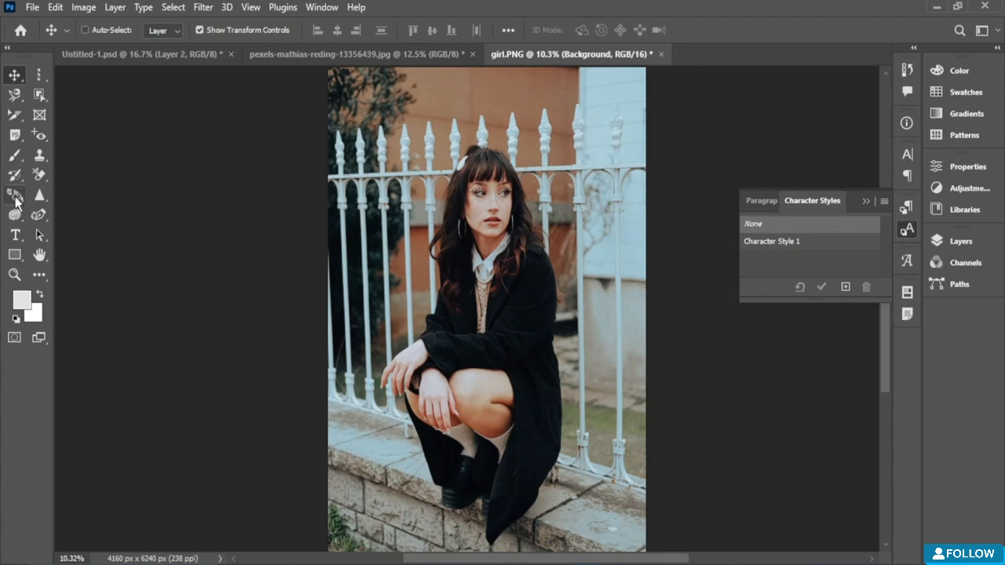
{"action": "left_click", "coordinate": [15, 235]}
{"action": "left_click_drag", "start_coordinate": [323, 107], "coordinate": [402, 146]}
{"action": "left_click", "coordinate": [143, 8]}
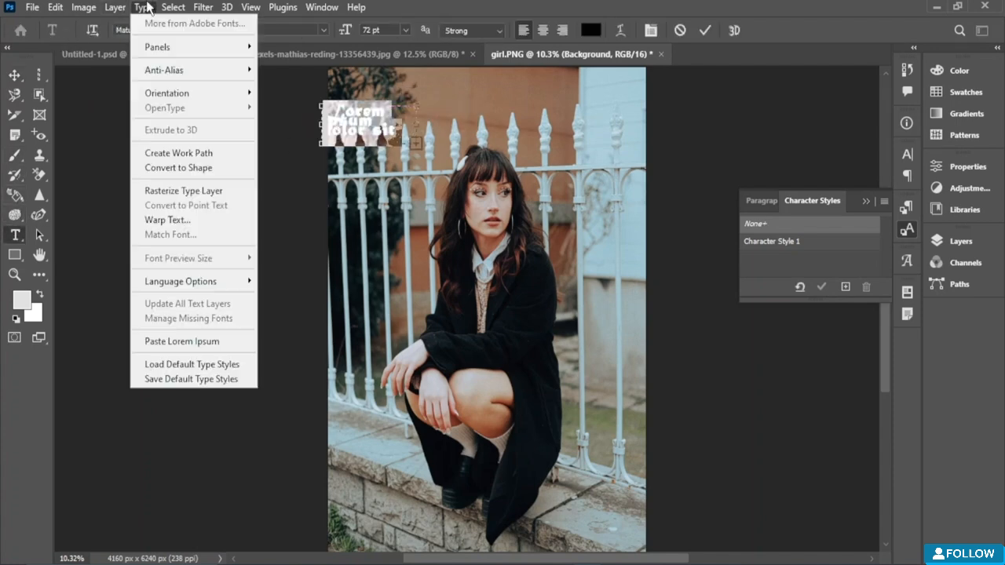
{"action": "mouse_move", "coordinate": [208, 93]}
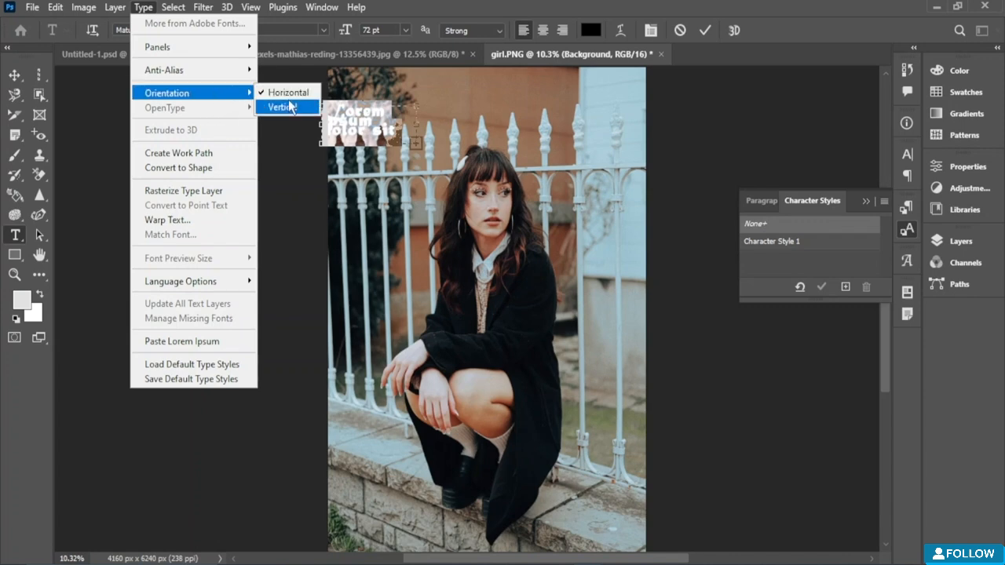
{"action": "left_click", "coordinate": [287, 102]}
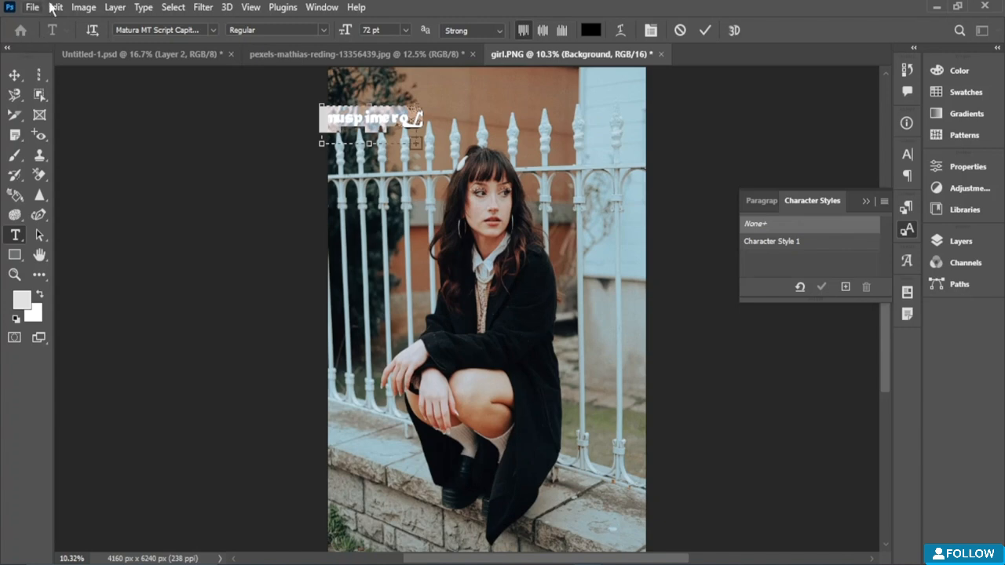
Try to create a work path from the vertical text and to convert the text layer to a shape
{"action": "left_click", "coordinate": [143, 7]}
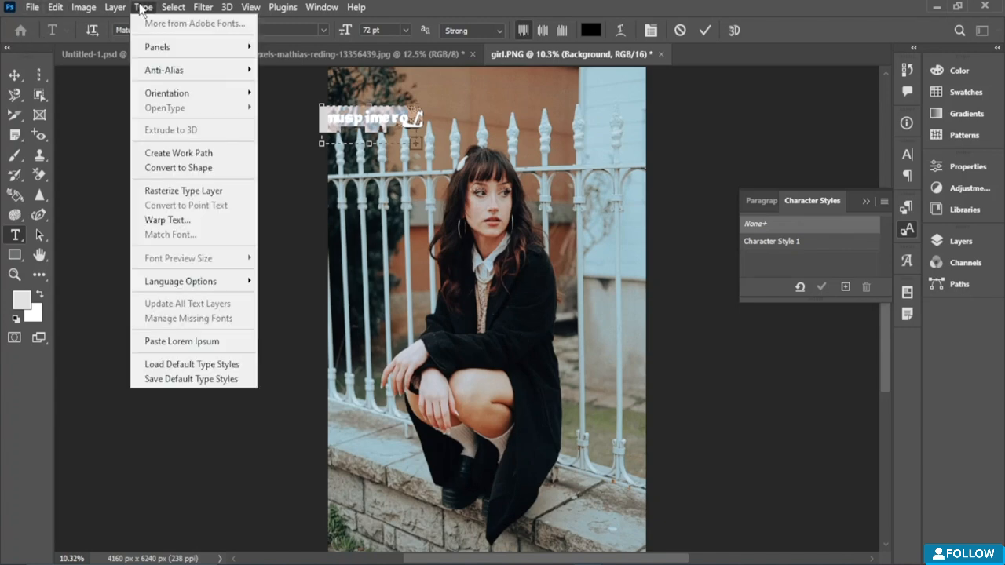
{"action": "left_click", "coordinate": [209, 160]}
{"action": "left_click", "coordinate": [486, 222]}
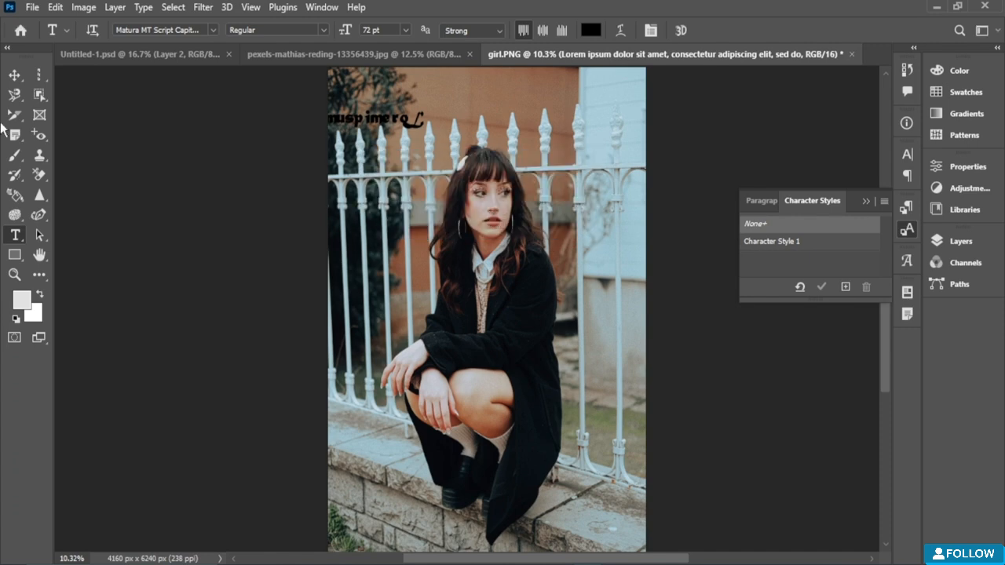
{"action": "left_click", "coordinate": [143, 7]}
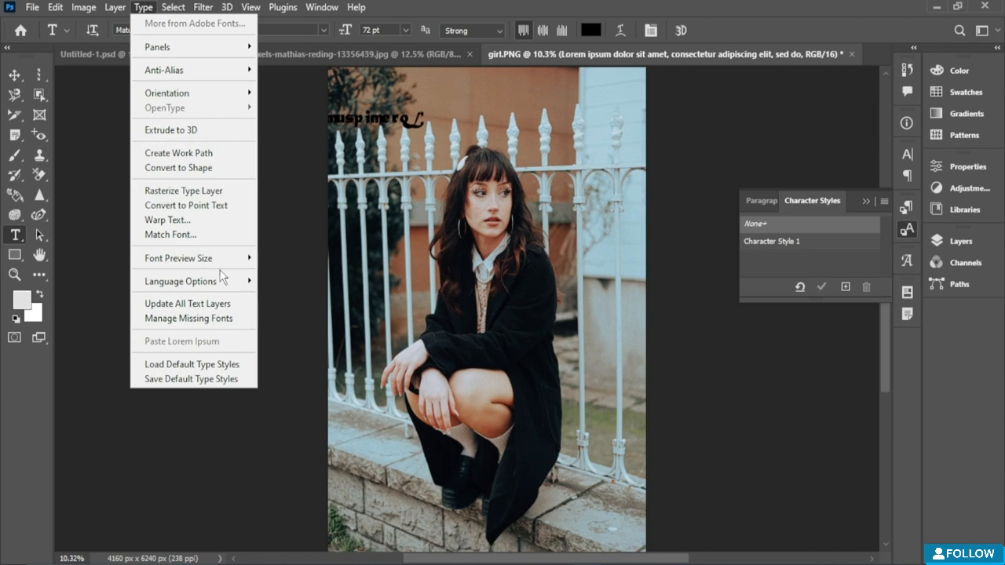
{"action": "left_click", "coordinate": [189, 168]}
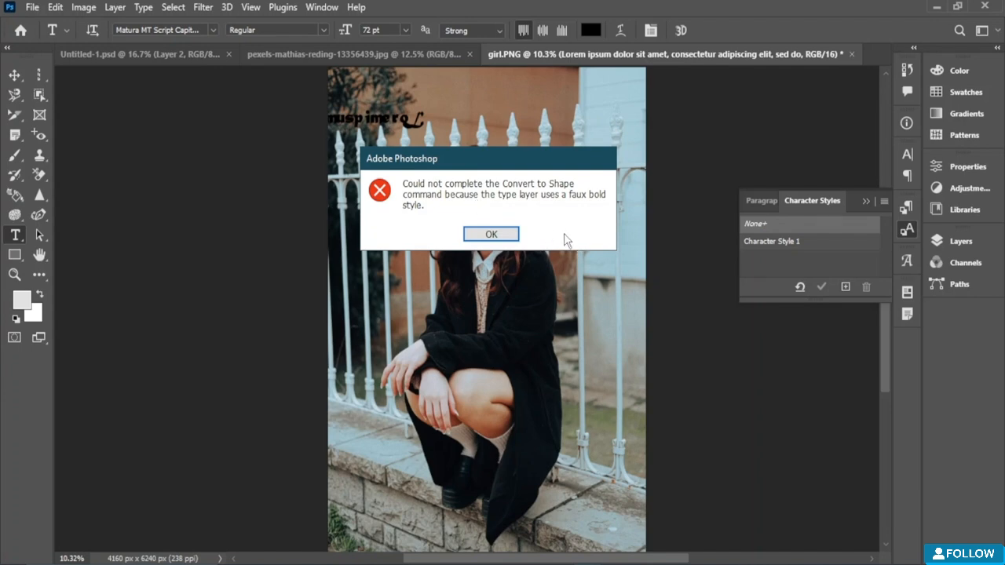
{"action": "left_click", "coordinate": [491, 235]}
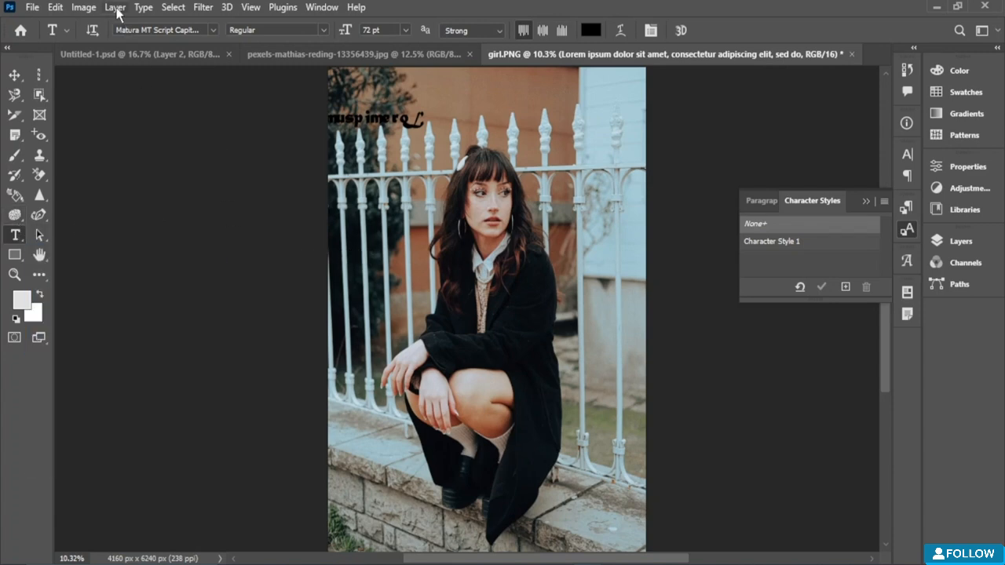
Remove the text's faux bold to apply a vertical Fish warp with +50% bend, and move the warped text above the woman's head
{"action": "left_click", "coordinate": [144, 7]}
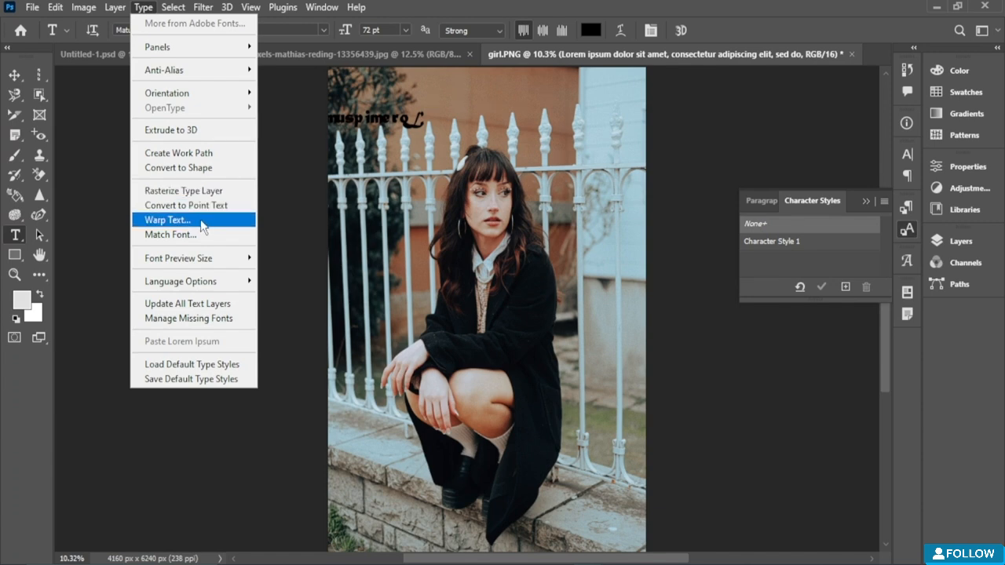
{"action": "left_click", "coordinate": [402, 118]}
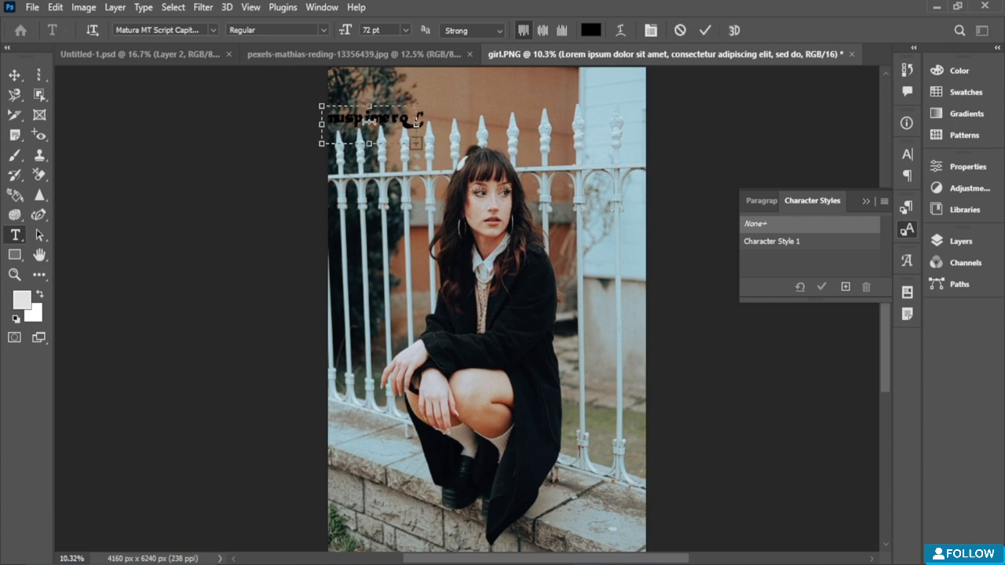
{"action": "left_click", "coordinate": [143, 7]}
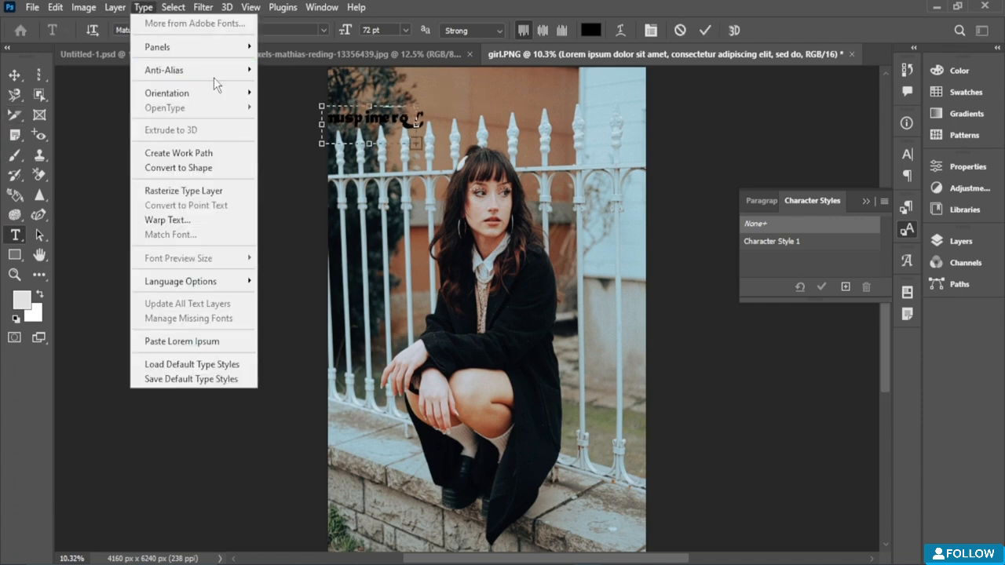
{"action": "left_click", "coordinate": [219, 220]}
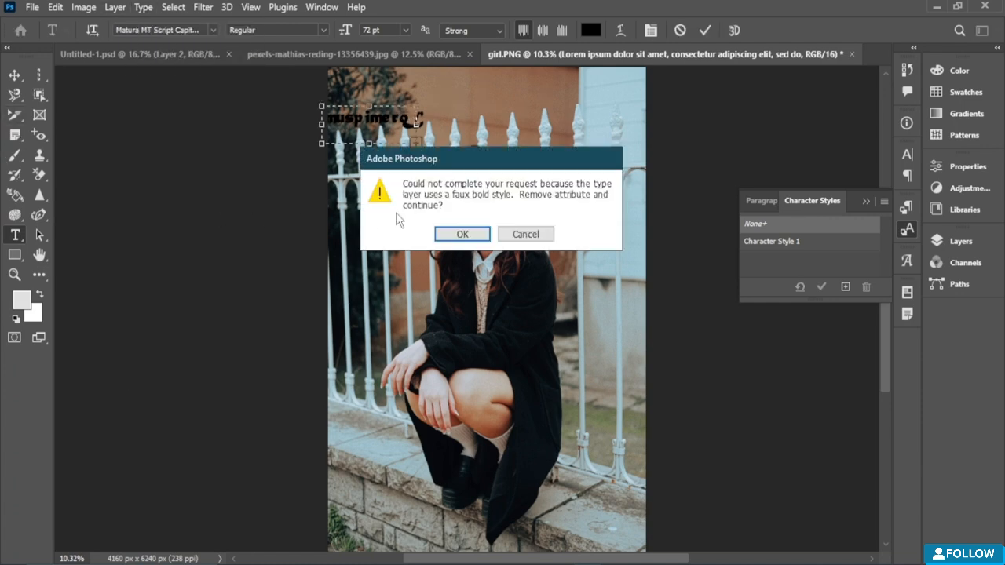
{"action": "left_click", "coordinate": [460, 233]}
{"action": "left_click", "coordinate": [510, 134]}
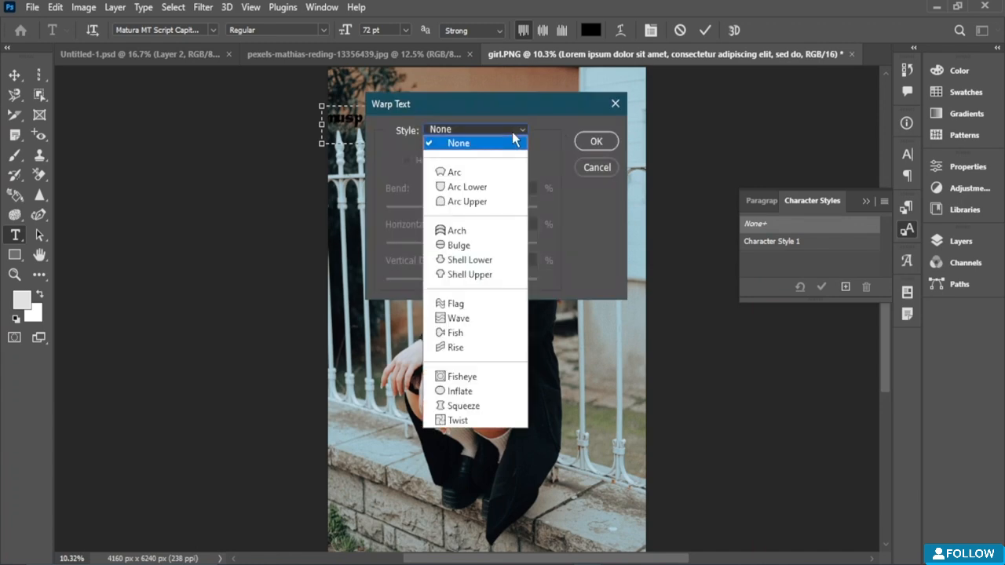
{"action": "left_click", "coordinate": [470, 347]}
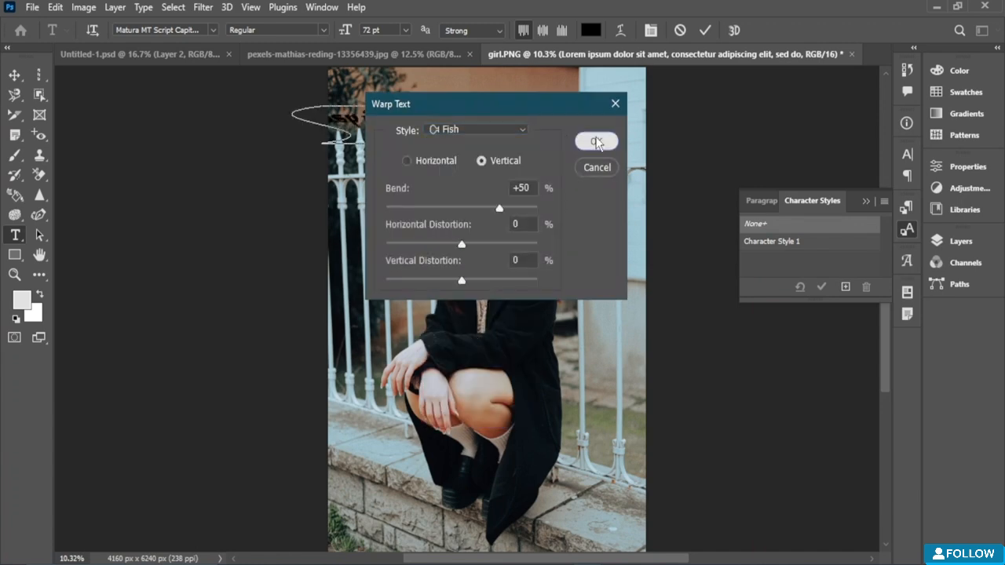
{"action": "left_click", "coordinate": [596, 141]}
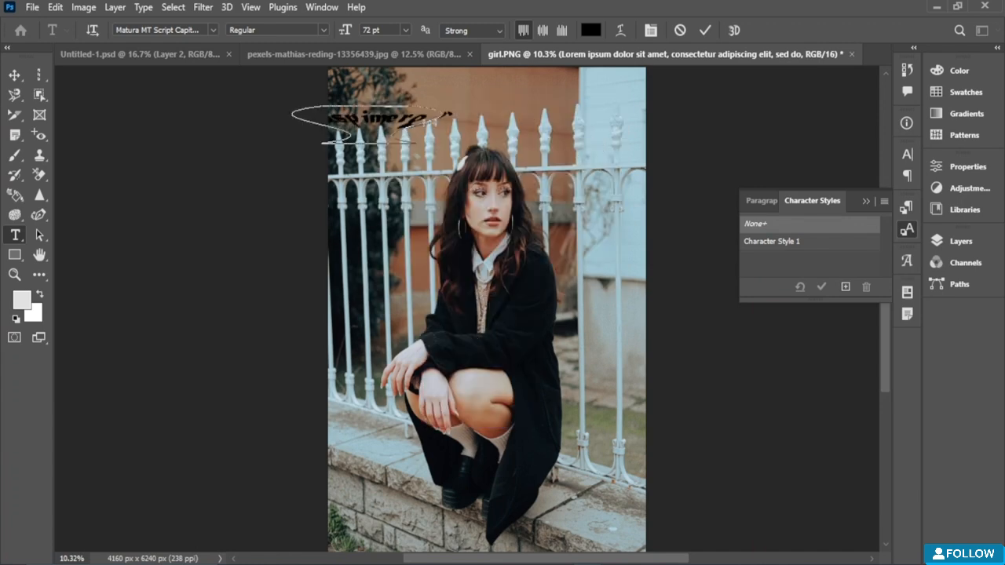
{"action": "left_click", "coordinate": [14, 74]}
{"action": "left_click_drag", "start_coordinate": [406, 116], "coordinate": [536, 116]}
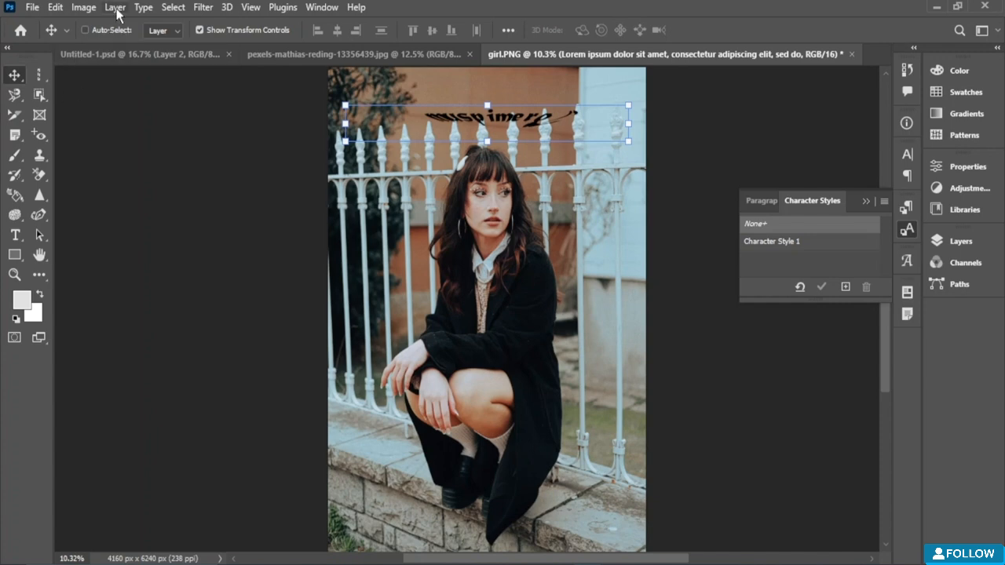
Run Match Font on the warped text with the Japanese type option, and shift the text slightly down
{"action": "left_click", "coordinate": [145, 8]}
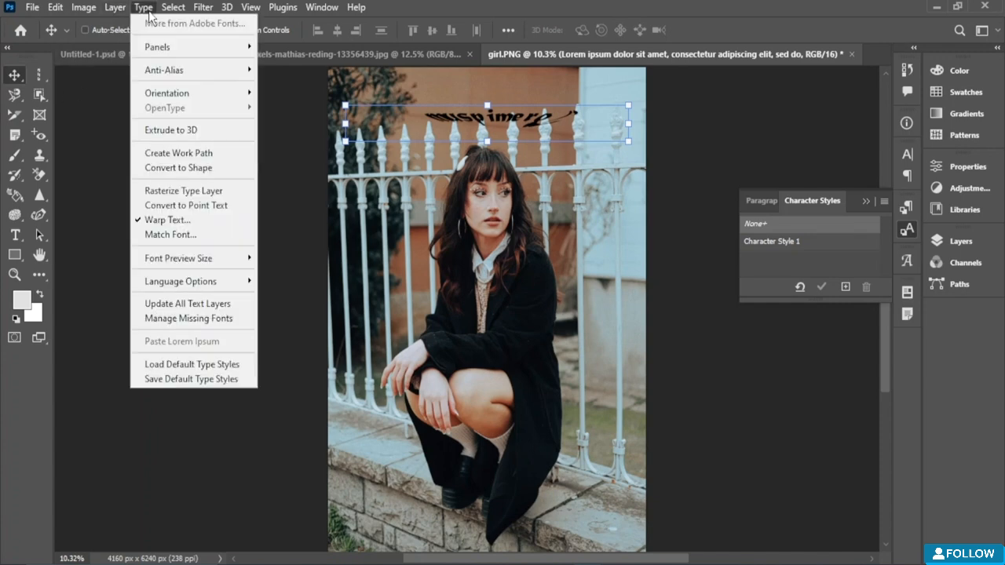
{"action": "left_click", "coordinate": [187, 236]}
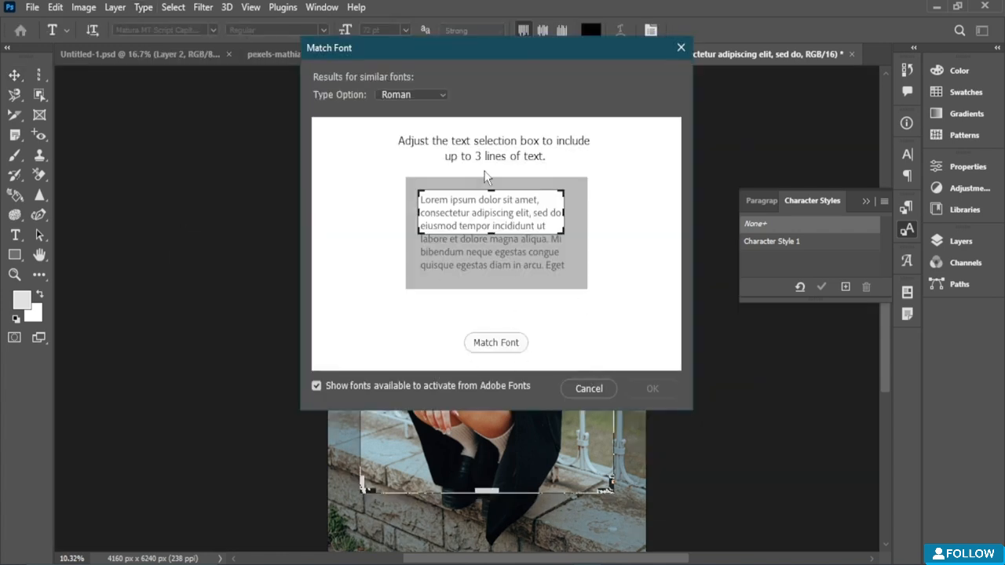
{"action": "left_click", "coordinate": [436, 96]}
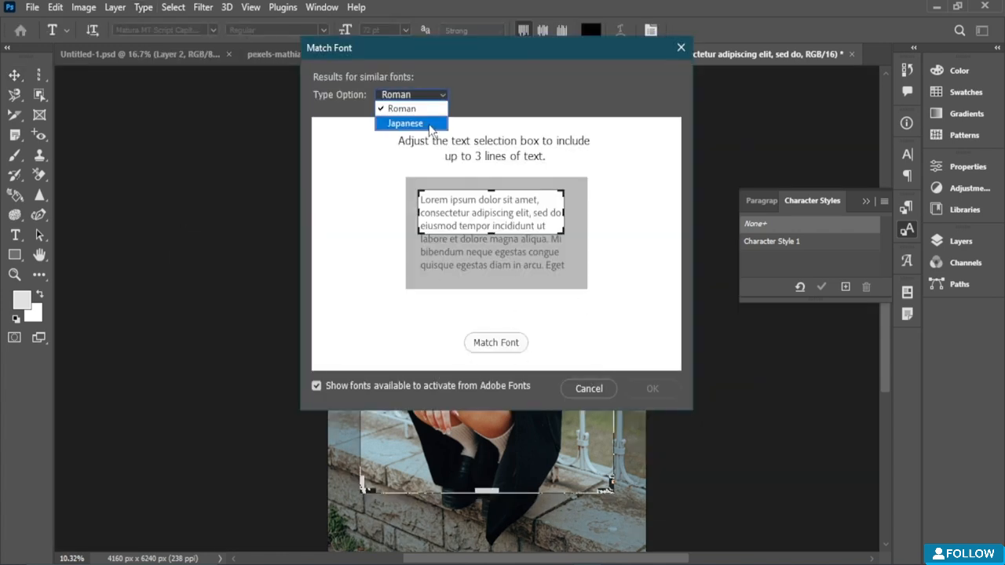
{"action": "left_click", "coordinate": [424, 125]}
{"action": "left_click", "coordinate": [492, 344]}
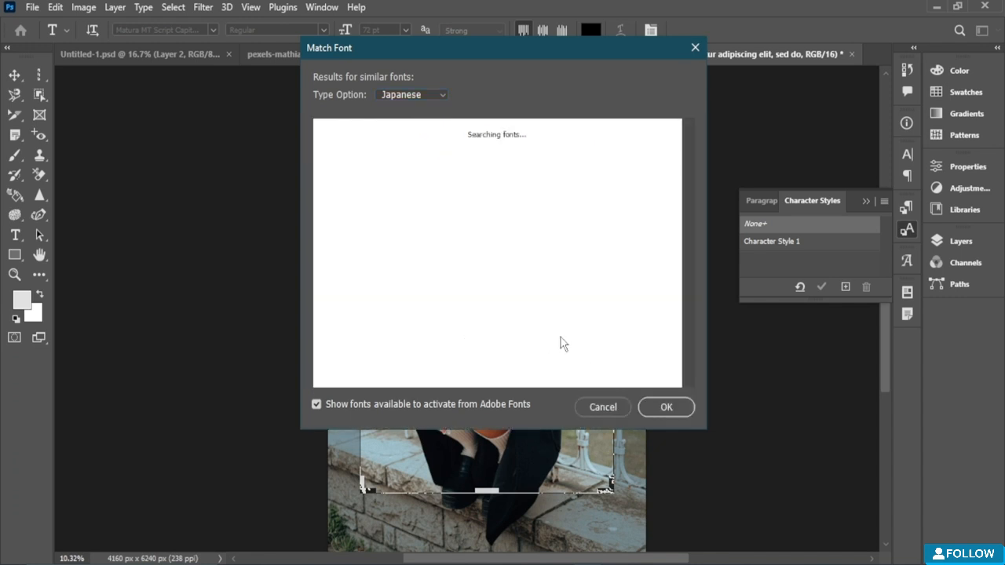
{"action": "left_click", "coordinate": [666, 407]}
{"action": "key", "text": "v"}
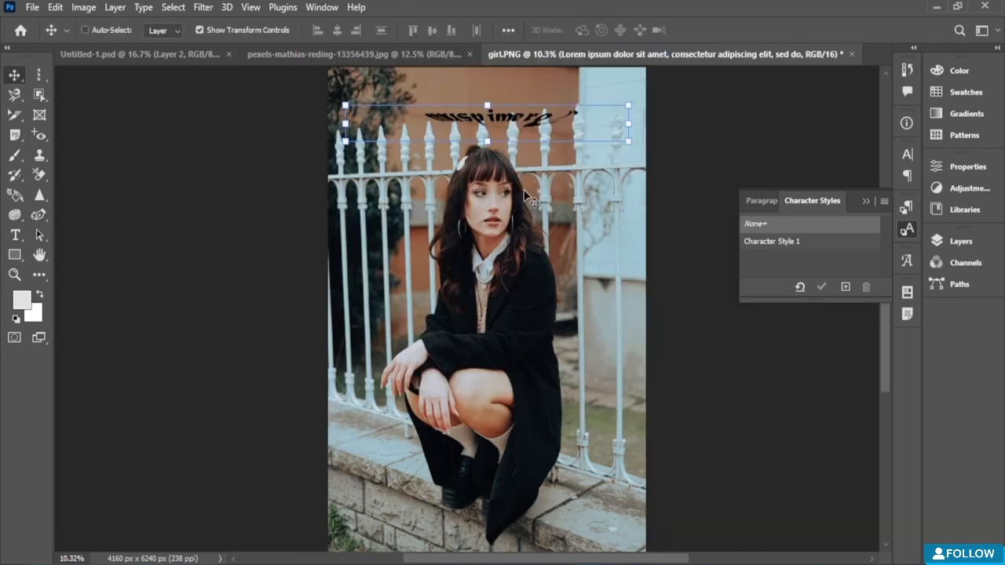
{"action": "mouse_move", "coordinate": [426, 126]}
{"action": "left_mouse_down"}
{"action": "mouse_move", "coordinate": [559, 133]}
{"action": "mouse_move", "coordinate": [417, 132]}
{"action": "left_mouse_up"}
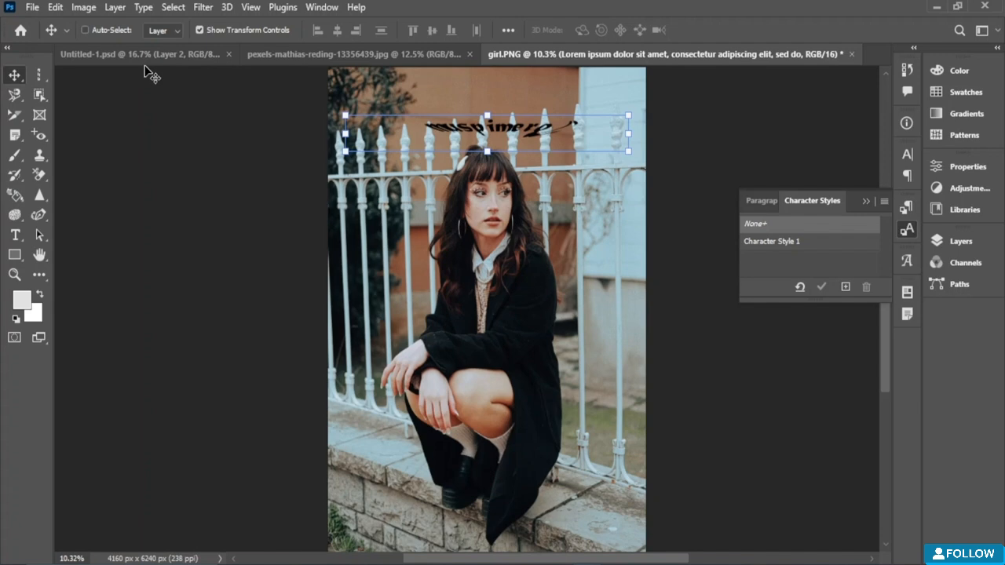
Set the font preview size to Large
{"action": "left_click", "coordinate": [139, 9]}
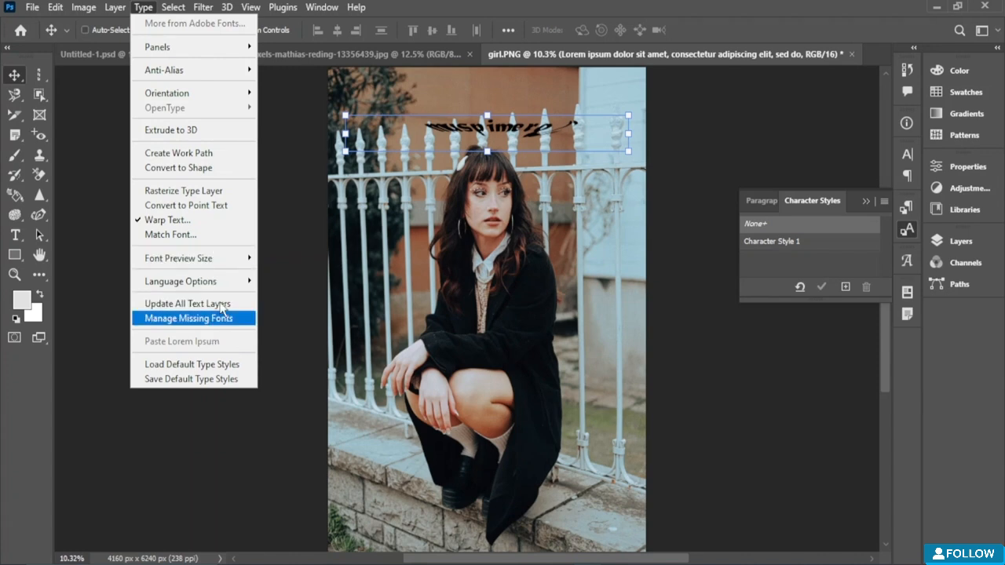
{"action": "mouse_move", "coordinate": [238, 266]}
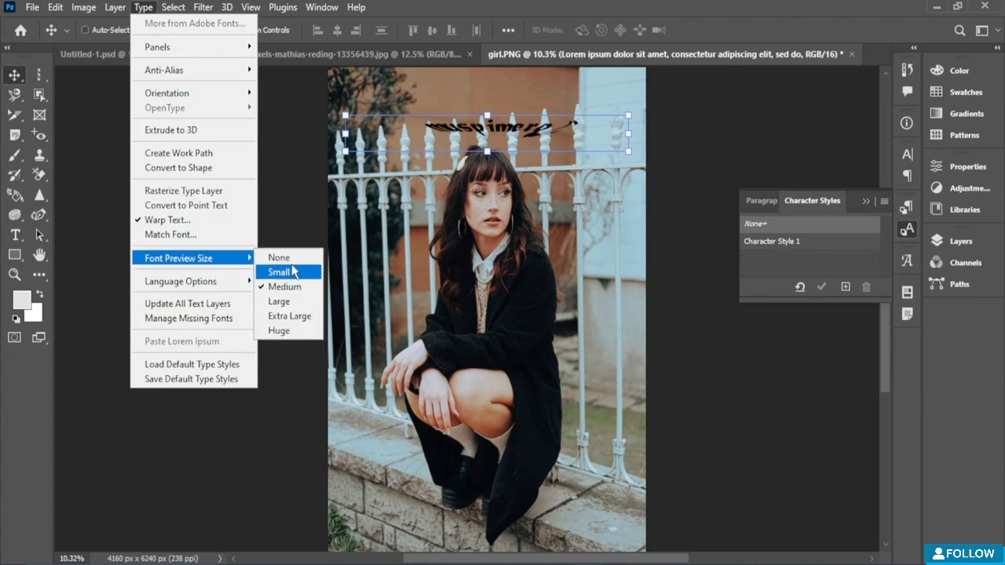
{"action": "left_click", "coordinate": [295, 302]}
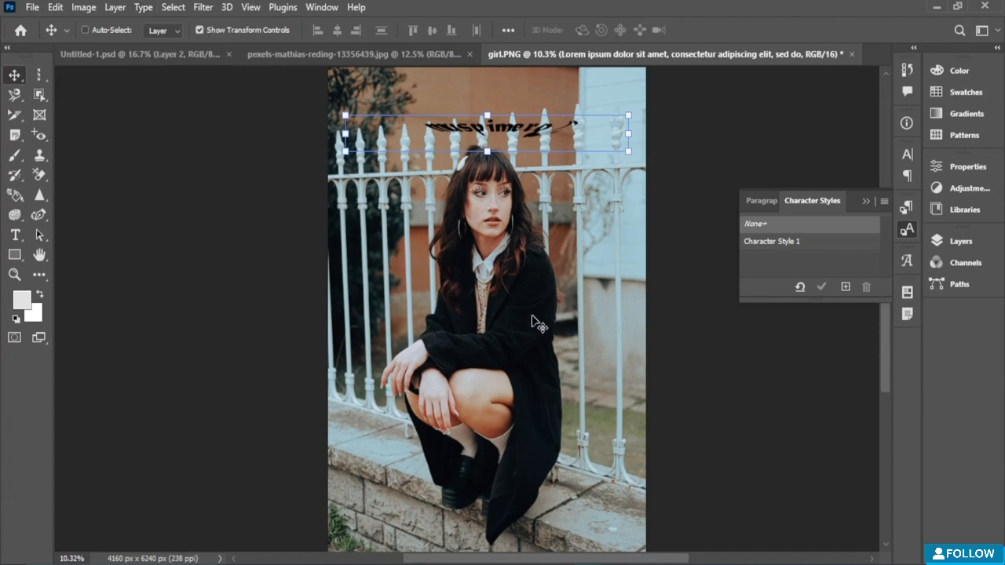
{"action": "left_click", "coordinate": [144, 7]}
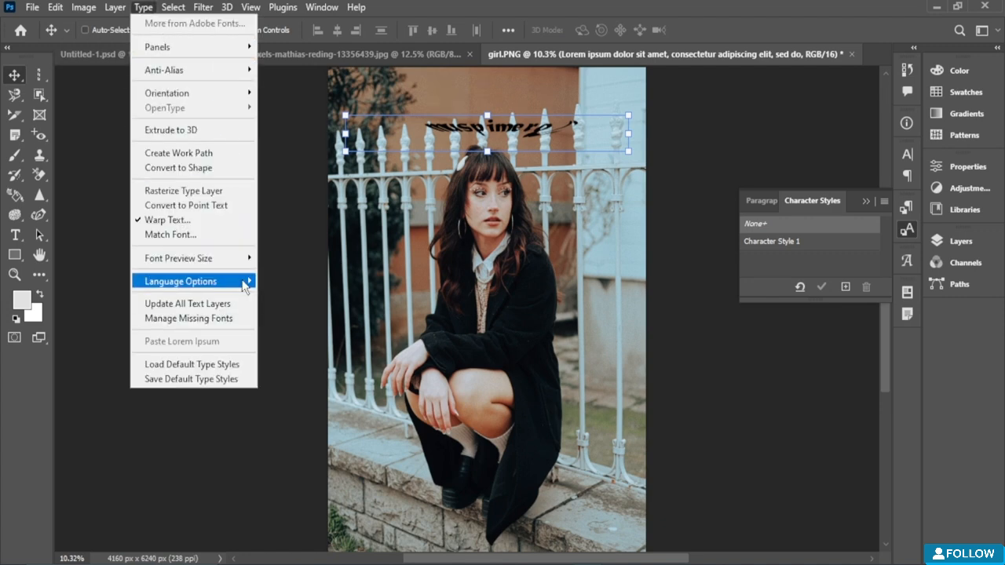
{"action": "mouse_move", "coordinate": [239, 283]}
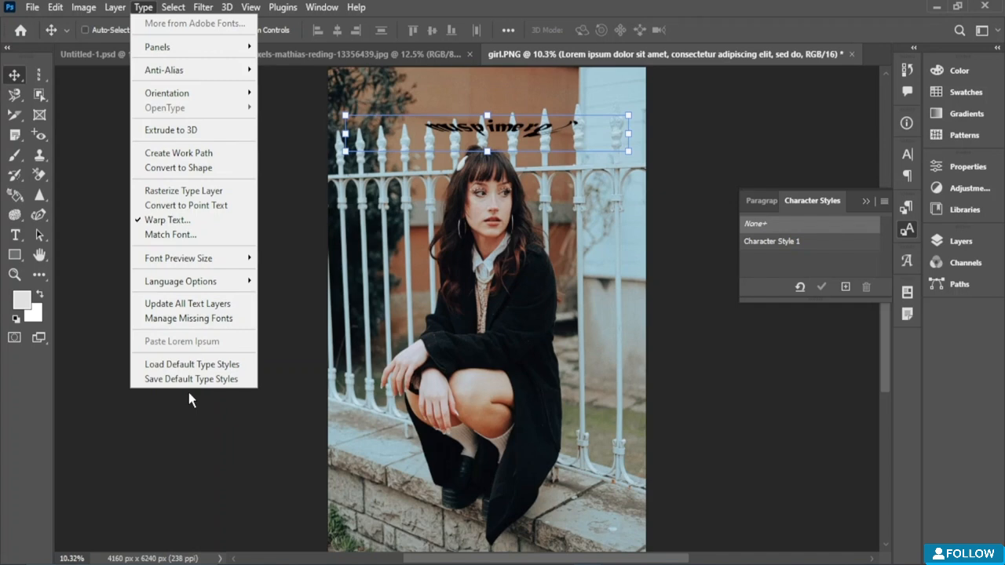
{"action": "left_click", "coordinate": [374, 217]}
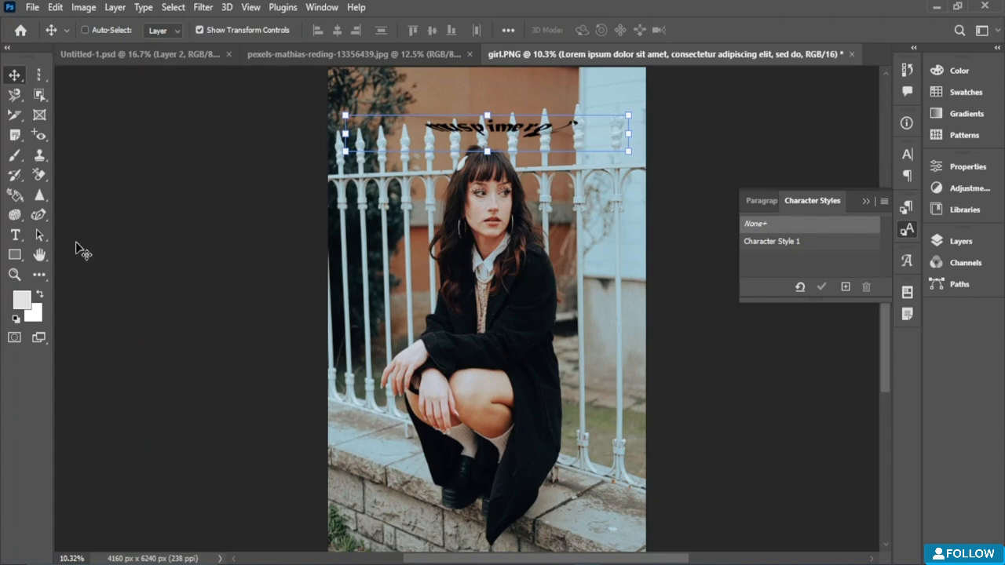
Try drawing a rectangle about 4176 by 6076 px over the photo and a thin second one, and undo both
{"action": "left_click", "coordinate": [14, 256]}
{"action": "left_click_drag", "start_coordinate": [328, 69], "coordinate": [646, 501]}
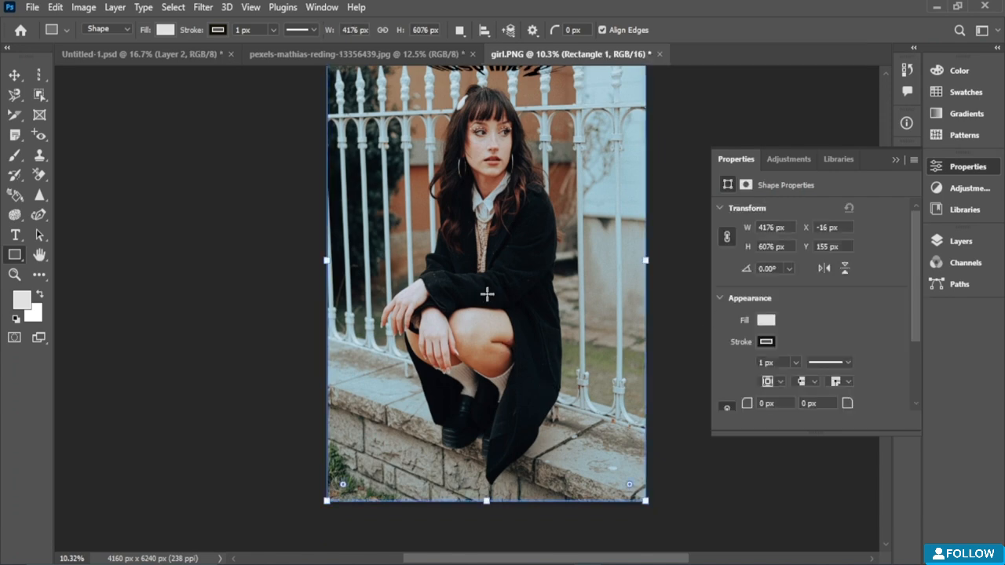
{"action": "left_click_drag", "start_coordinate": [445, 190], "coordinate": [446, 139]}
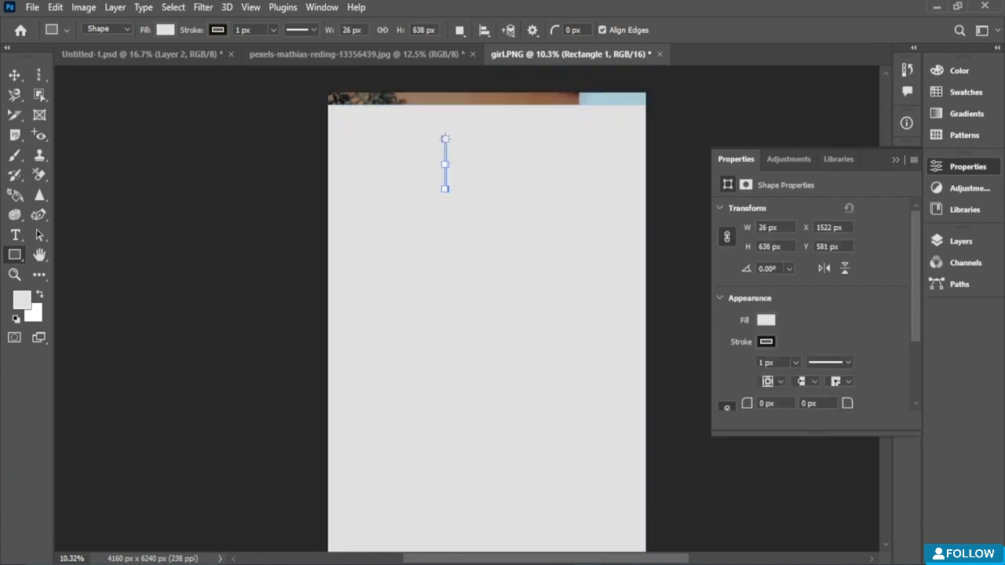
{"action": "key", "text": "ctrl+z"}
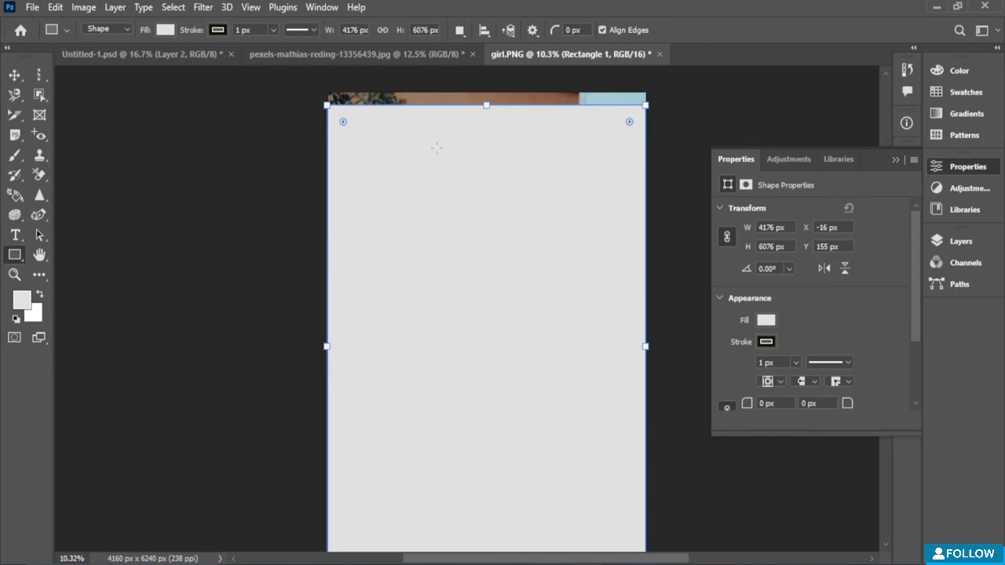
{"action": "key", "text": "ctrl+shift+z"}
{"action": "key", "text": "ctrl+z"}
{"action": "key", "text": "ctrl+z"}
{"action": "key", "text": "ctrl+z"}
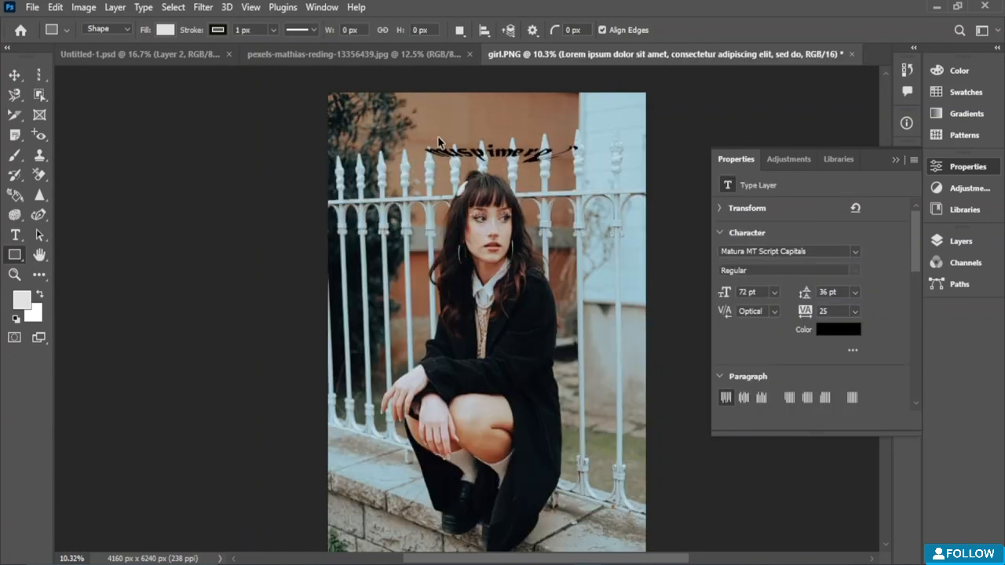
{"action": "key", "text": "ctrl+y"}
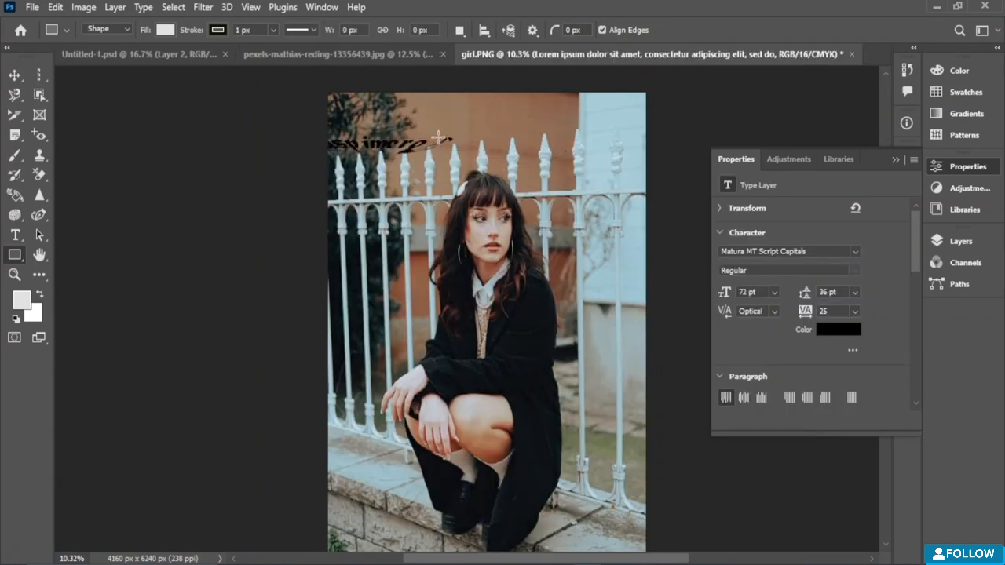
Close the pexels-mathias-reding-13356439.jpg and Untitled-1.psd documents without saving, keeping girl.PNG open
{"action": "left_click", "coordinate": [851, 55]}
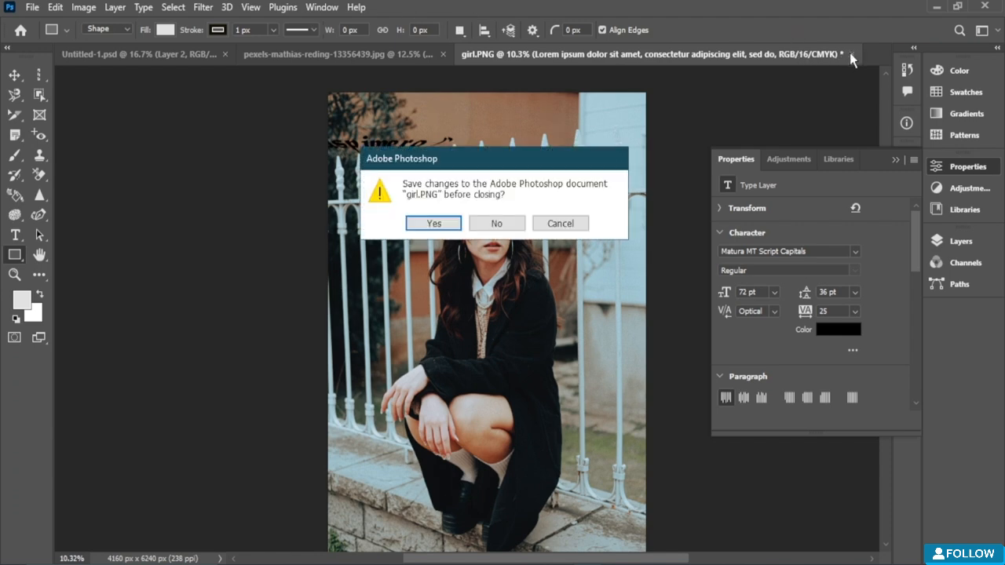
{"action": "left_click", "coordinate": [560, 226]}
{"action": "left_click", "coordinate": [444, 54]}
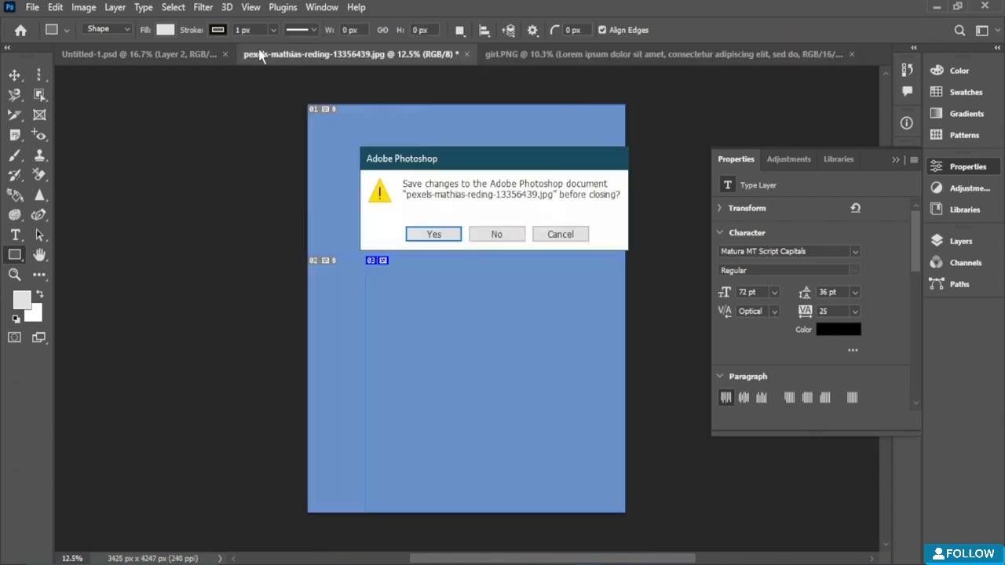
{"action": "left_click", "coordinate": [487, 234]}
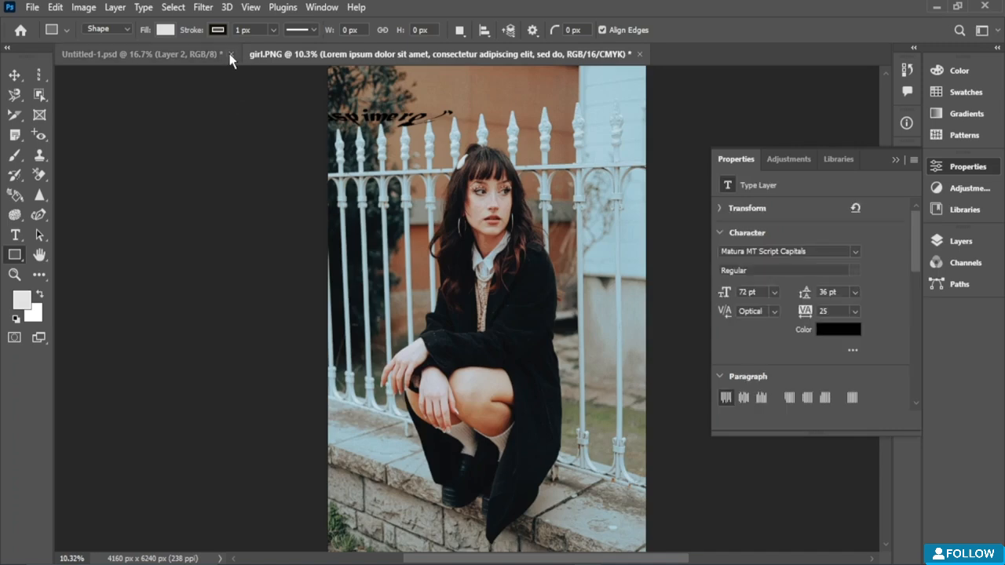
{"action": "left_click", "coordinate": [231, 54]}
{"action": "left_click", "coordinate": [503, 225]}
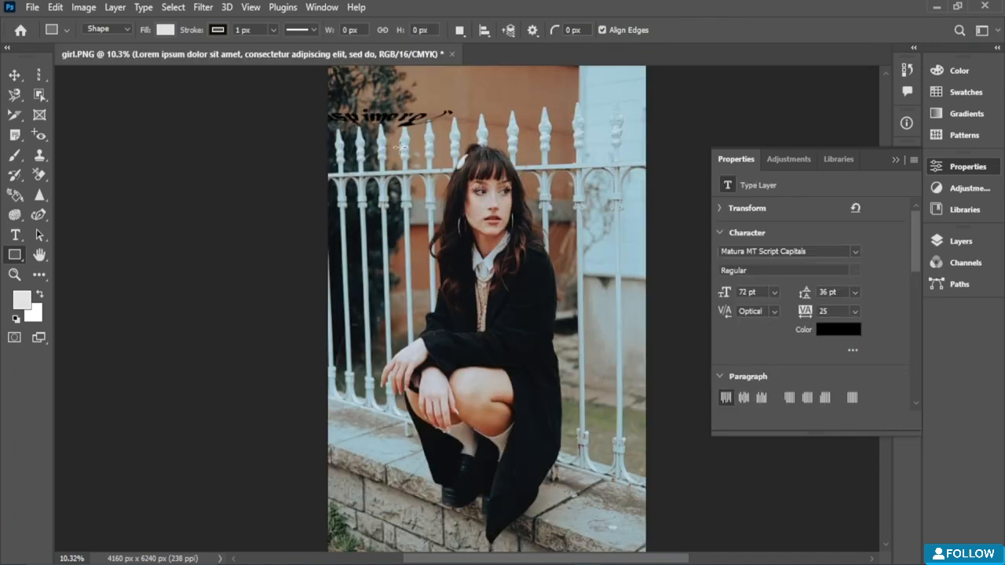
Move the warped text from the photo's upper-left edge back above the woman's head
{"action": "left_click", "coordinate": [358, 113]}
{"action": "left_click", "coordinate": [585, 110]}
{"action": "key", "text": "v"}
{"action": "left_click_drag", "start_coordinate": [401, 115], "coordinate": [522, 125]}
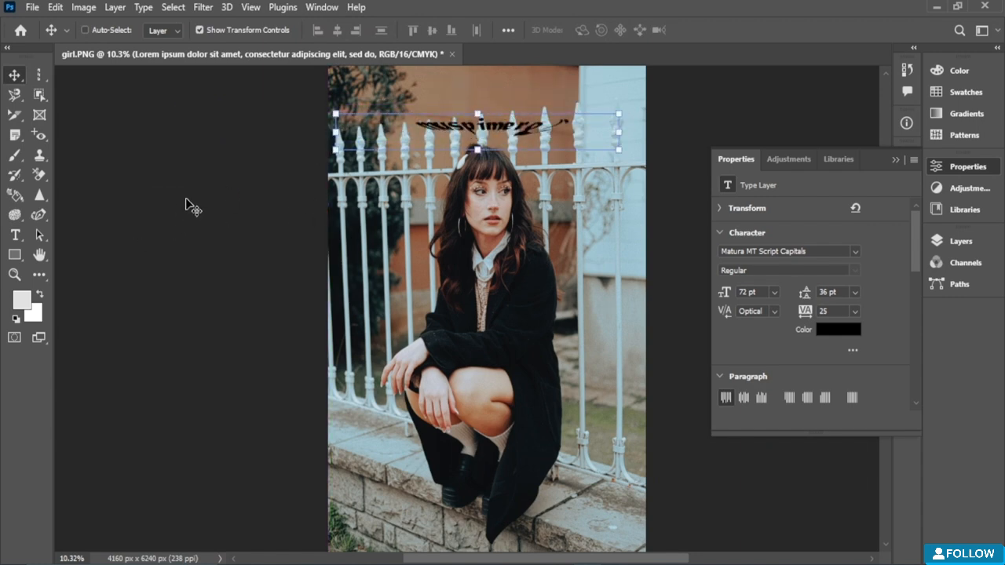
Collapse the open type layer properties and character styles to clear the workspace around the photo
{"action": "left_click", "coordinate": [951, 166]}
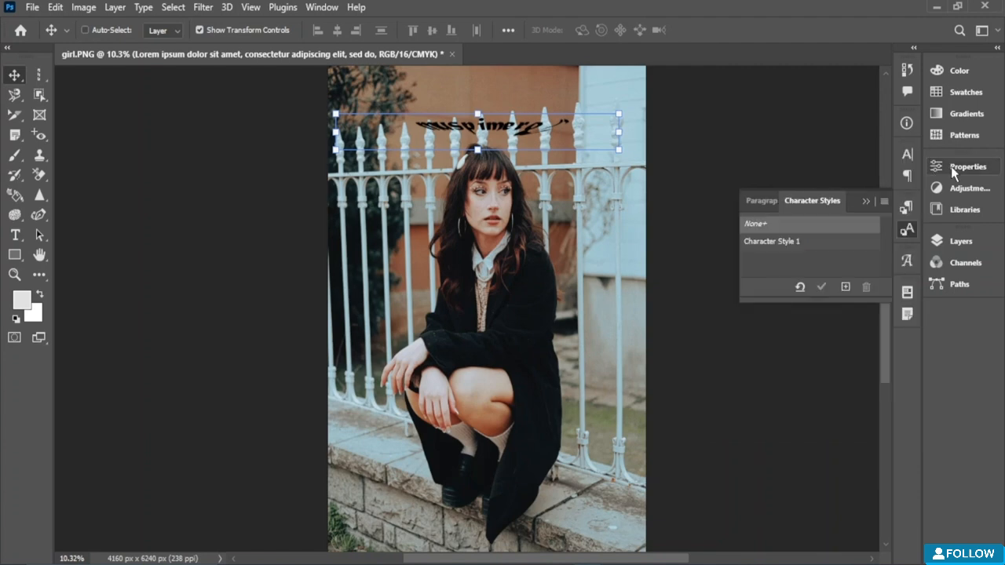
{"action": "left_click", "coordinate": [908, 232]}
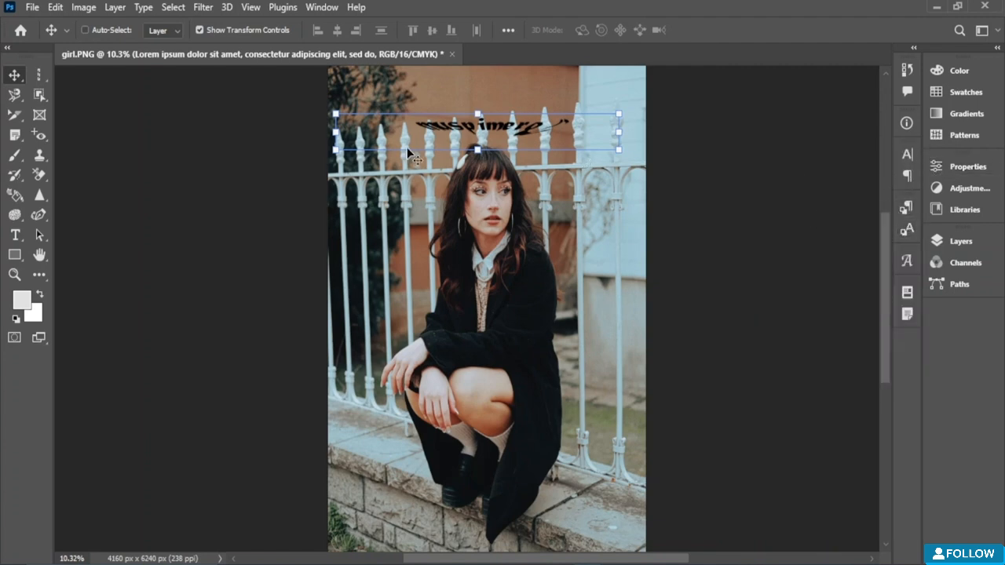
{"action": "left_click", "coordinate": [50, 30]}
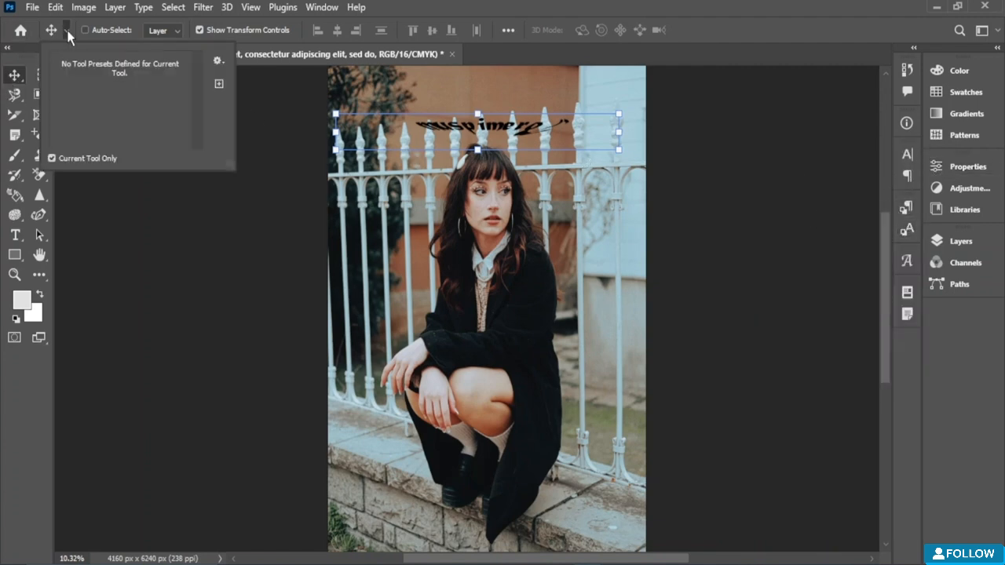
{"action": "left_click", "coordinate": [269, 148]}
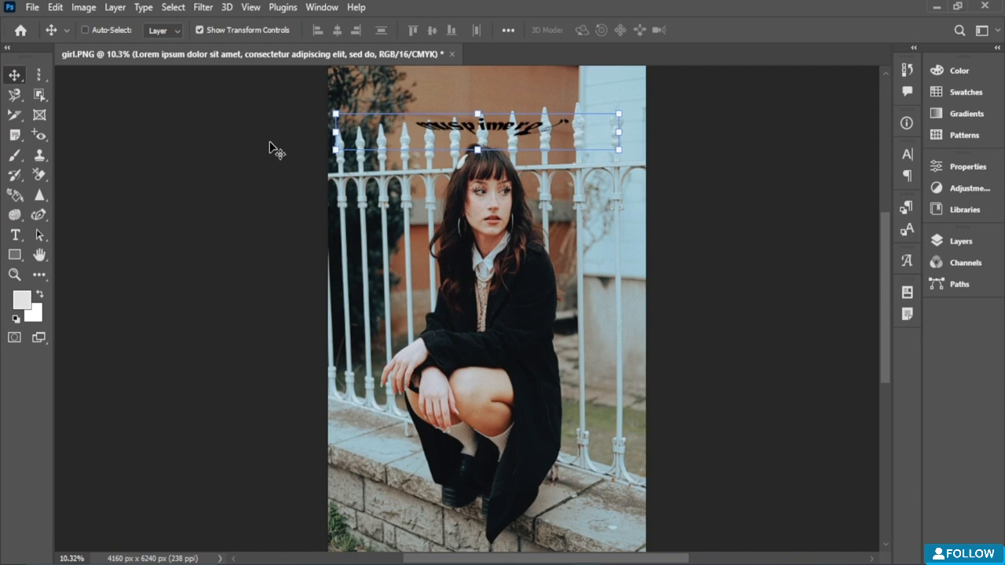
Try to draw a bear custom shape across the upper part of the photo with the Custom Shape tool
{"action": "left_click", "coordinate": [14, 254]}
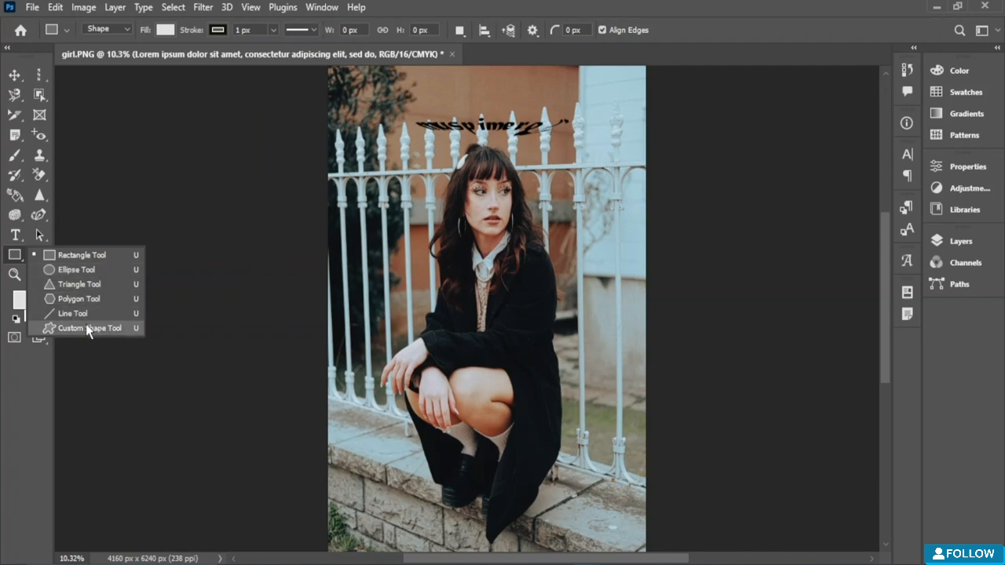
{"action": "left_click", "coordinate": [106, 333]}
{"action": "left_click_drag", "start_coordinate": [346, 112], "coordinate": [641, 221]}
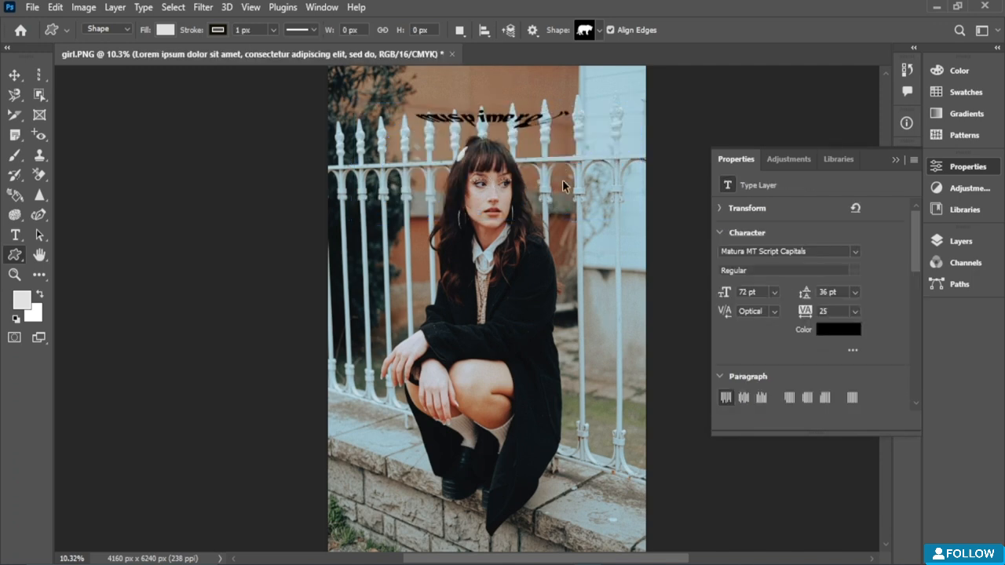
{"action": "left_click", "coordinate": [972, 167]}
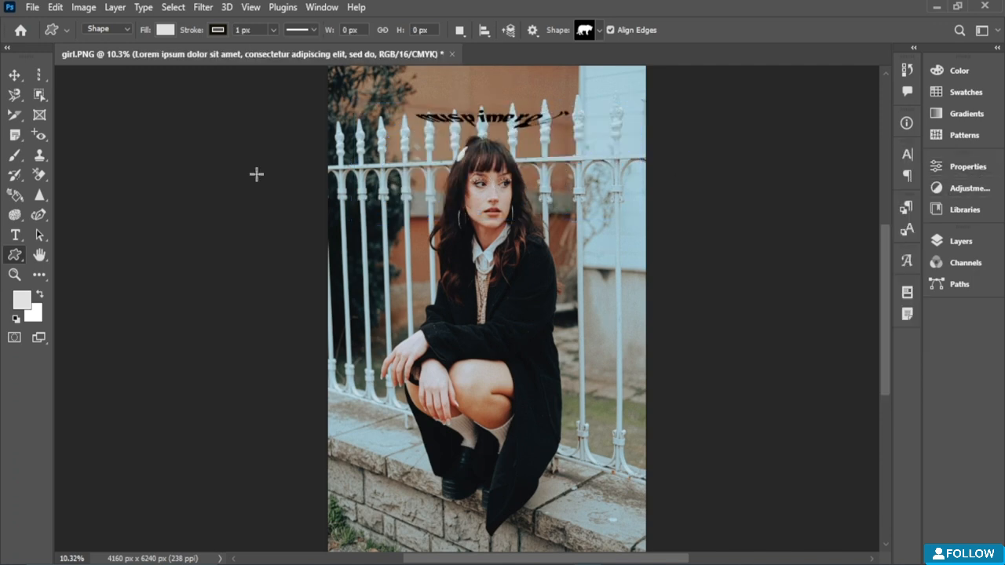
Try the Line tool with 1 px lines over the photo, including a vertical one about 3987 px long, and undo them
{"action": "right_click", "coordinate": [20, 255]}
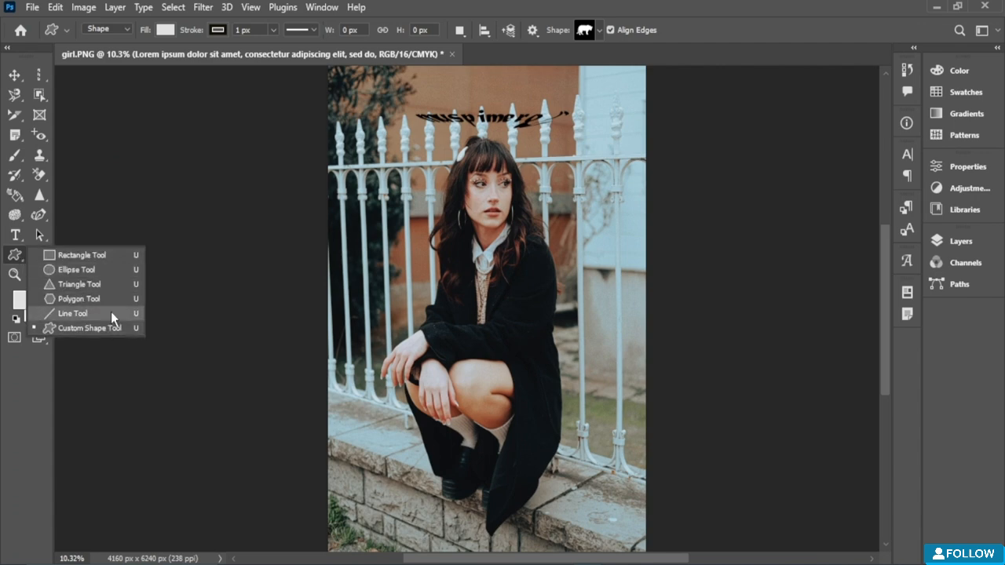
{"action": "left_click", "coordinate": [332, 203]}
{"action": "key", "text": "shift+u"}
{"action": "mouse_move", "coordinate": [395, 139]}
{"action": "left_mouse_down"}
{"action": "mouse_move", "coordinate": [383, 460]}
{"action": "mouse_move", "coordinate": [600, 459]}
{"action": "mouse_move", "coordinate": [600, 148]}
{"action": "mouse_move", "coordinate": [359, 143]}
{"action": "left_mouse_up"}
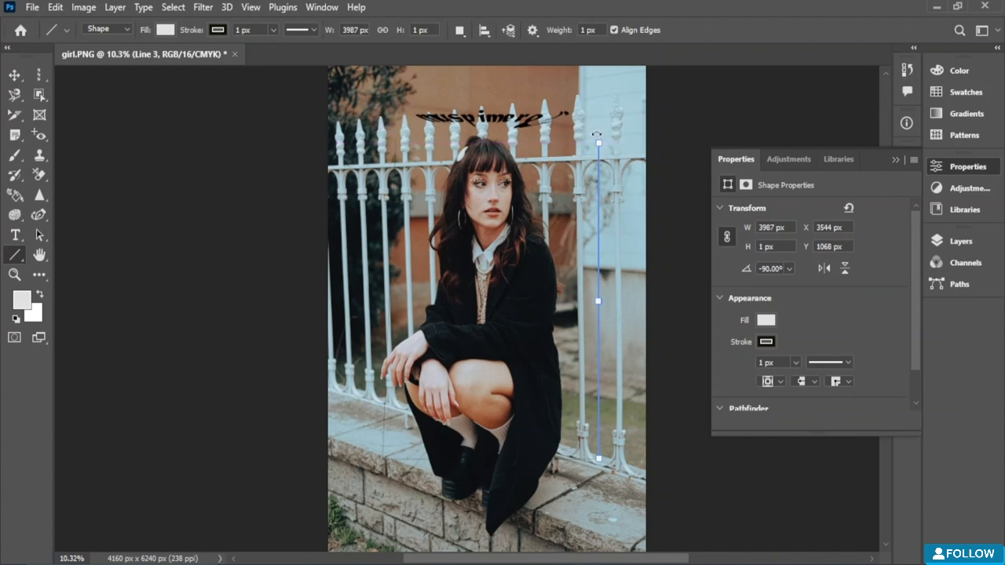
{"action": "left_click_drag", "start_coordinate": [597, 136], "coordinate": [553, 559]}
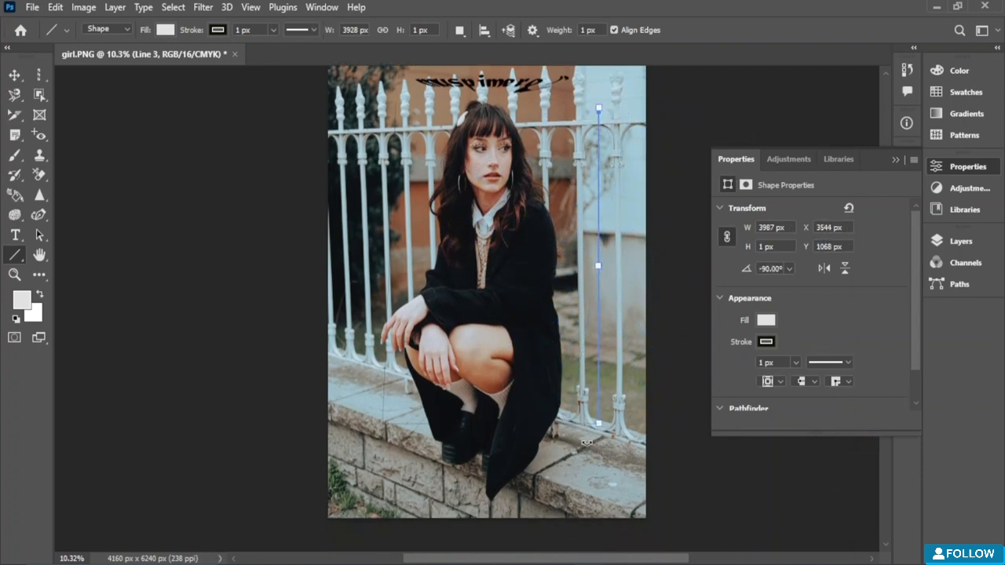
{"action": "key", "text": "ctrl+z"}
{"action": "key", "text": "ctrl+z"}
{"action": "key", "text": "ctrl+z"}
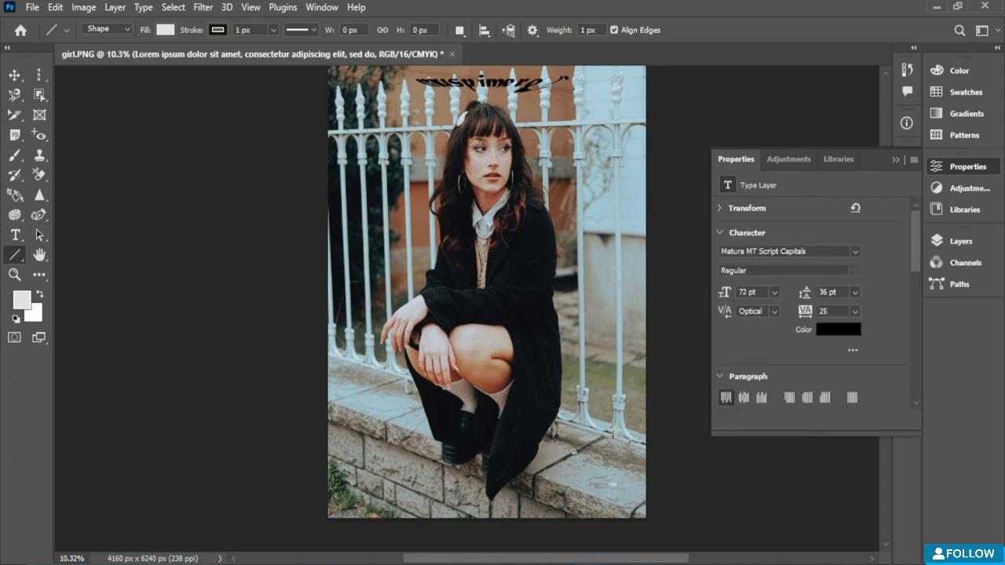
{"action": "right_click", "coordinate": [16, 255]}
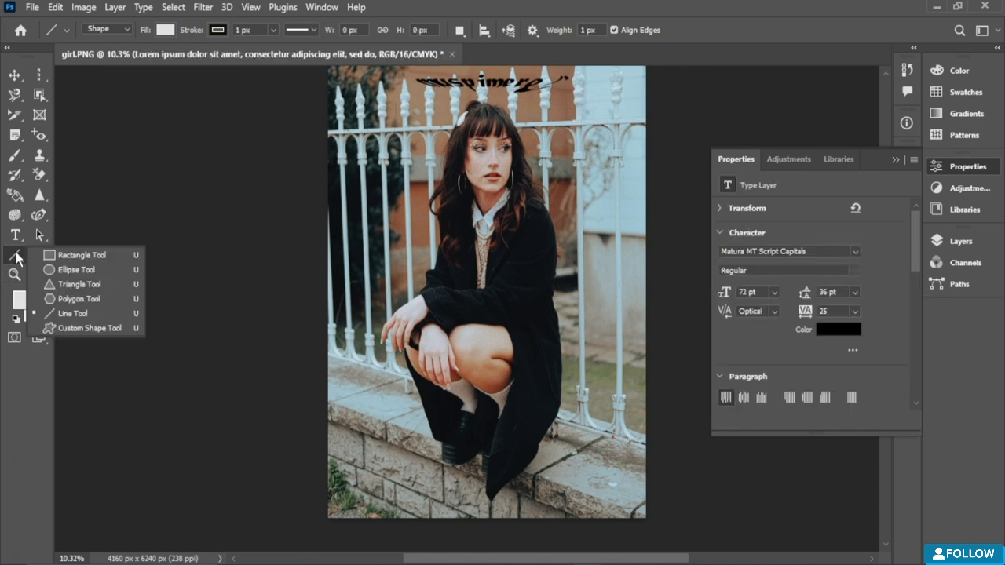
{"action": "key", "text": "Escape"}
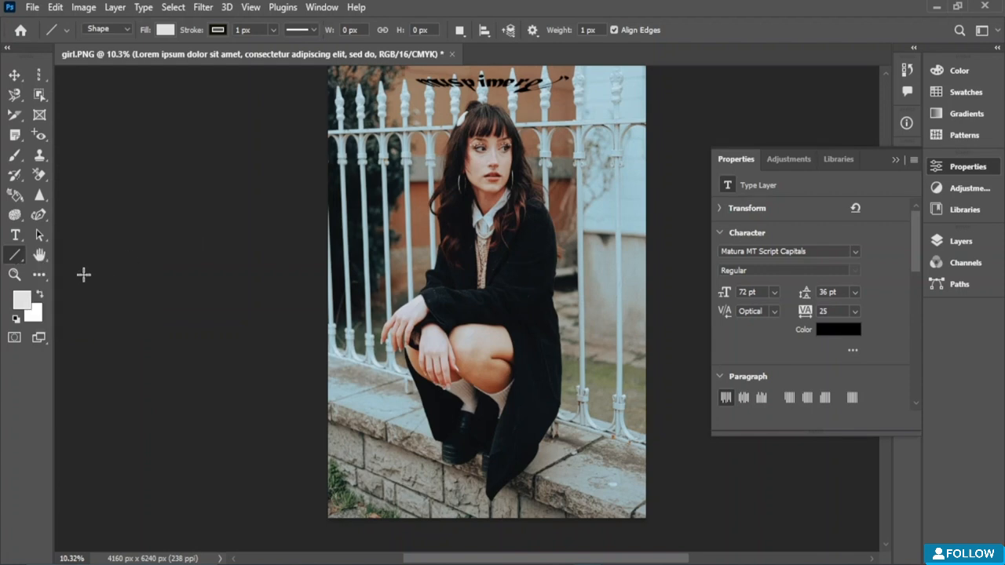
Pan across the photo with the Hand tool and tilt the canvas counterclockwise with the Rotate View tool
{"action": "left_click", "coordinate": [39, 256]}
{"action": "left_click_drag", "start_coordinate": [456, 271], "coordinate": [217, 294]}
{"action": "right_click", "coordinate": [39, 256]}
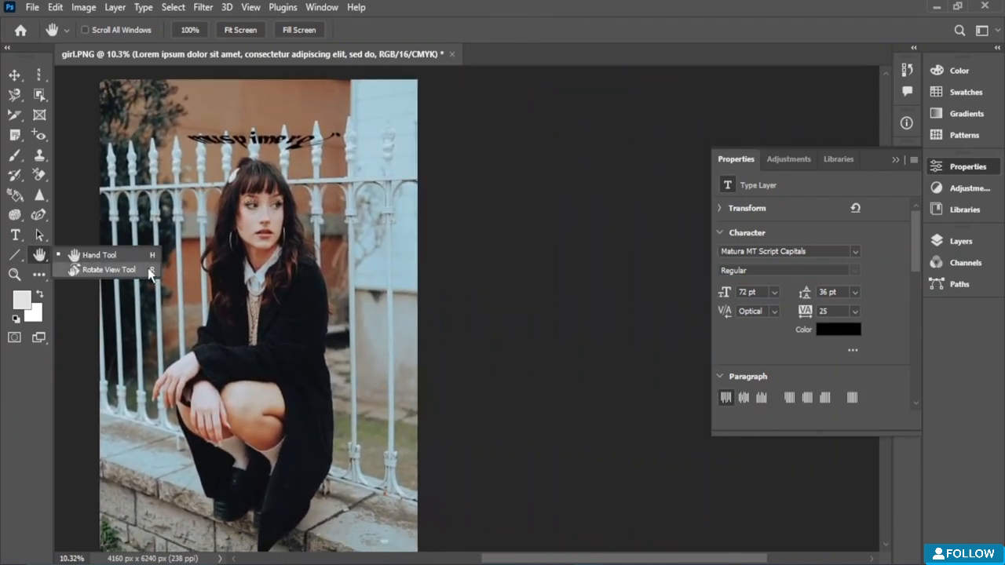
{"action": "left_click", "coordinate": [108, 270]}
{"action": "left_click_drag", "start_coordinate": [282, 251], "coordinate": [458, 237]}
{"action": "right_click", "coordinate": [40, 256]}
{"action": "left_click", "coordinate": [96, 255]}
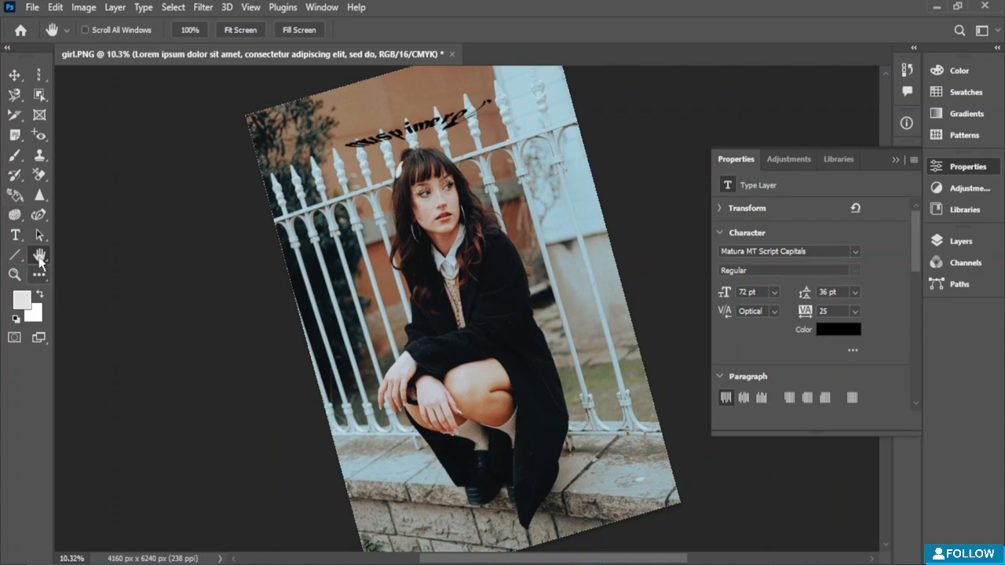
Zoom in on the woman's face to 66.67% with the Zoom tool
{"action": "left_click", "coordinate": [16, 274]}
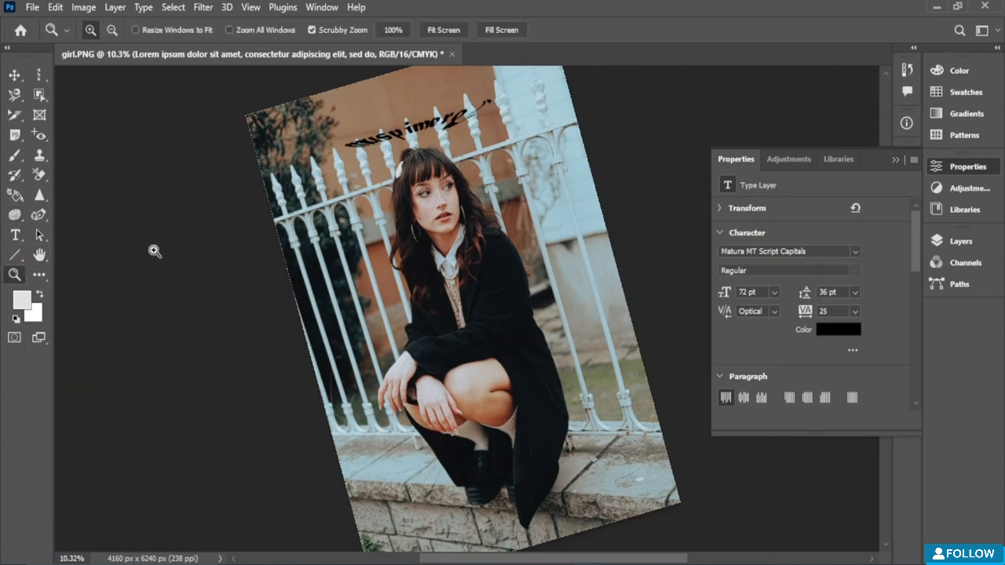
{"action": "left_click", "coordinate": [424, 191]}
{"action": "left_click", "coordinate": [424, 191]}
{"action": "left_click", "coordinate": [424, 192]}
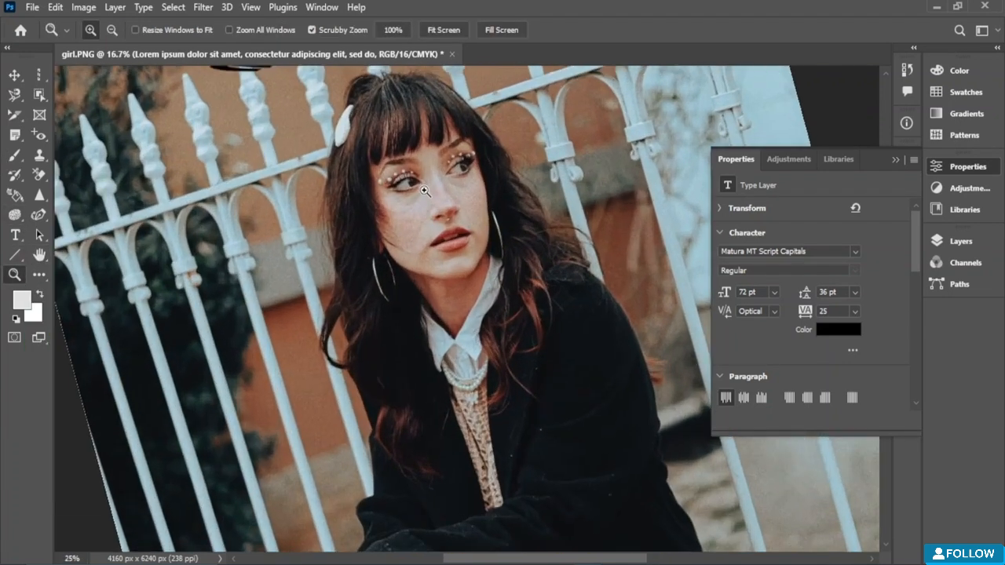
{"action": "left_click", "coordinate": [425, 192]}
{"action": "left_click", "coordinate": [424, 192]}
{"action": "left_click", "coordinate": [424, 192]}
{"action": "scroll", "coordinate": [424, 191], "scroll_direction": "down", "scroll_amount": 3}
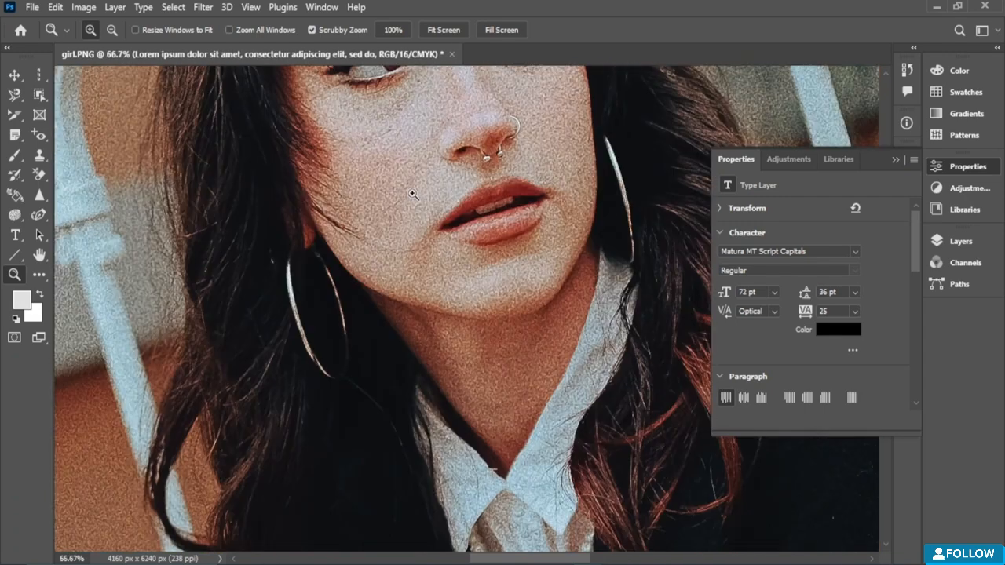
Zoom back out to 8.98% so the whole tilted photo is in view
{"action": "right_click", "coordinate": [424, 192]}
{"action": "left_click", "coordinate": [476, 242]}
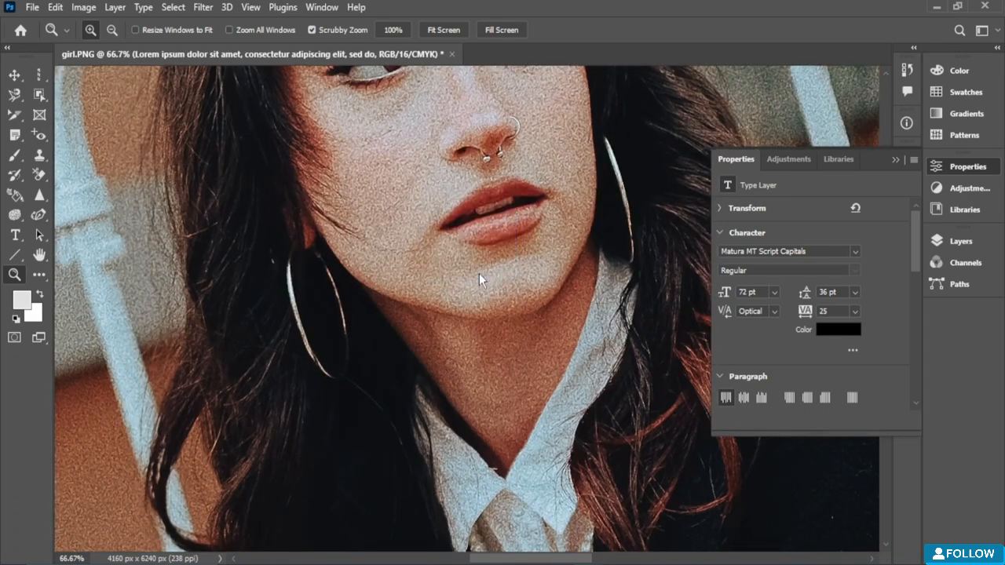
{"action": "right_click", "coordinate": [461, 267]}
{"action": "key", "text": "Escape"}
{"action": "left_click", "coordinate": [461, 269], "text": "alt"}
{"action": "right_click", "coordinate": [461, 269]}
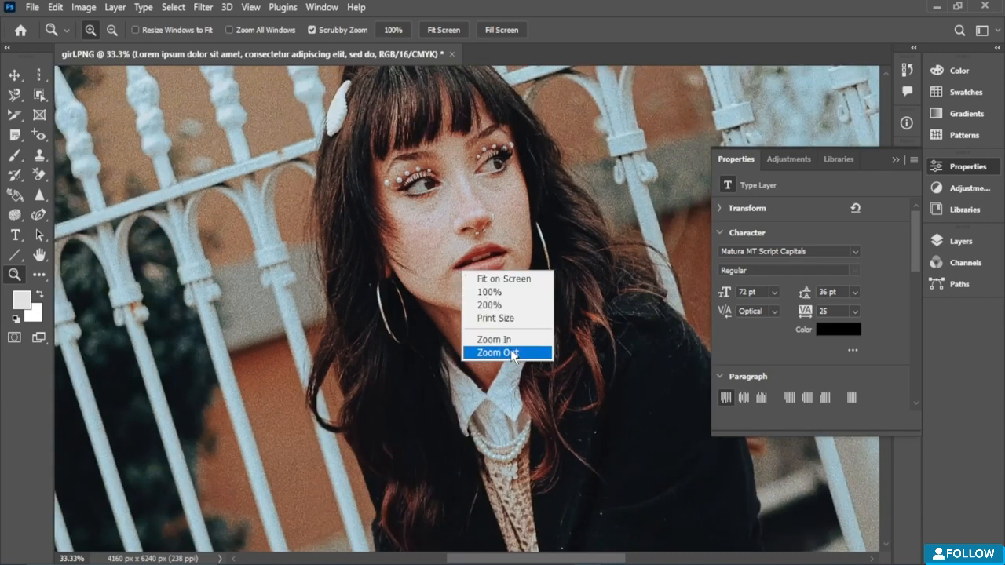
{"action": "left_click", "coordinate": [510, 350]}
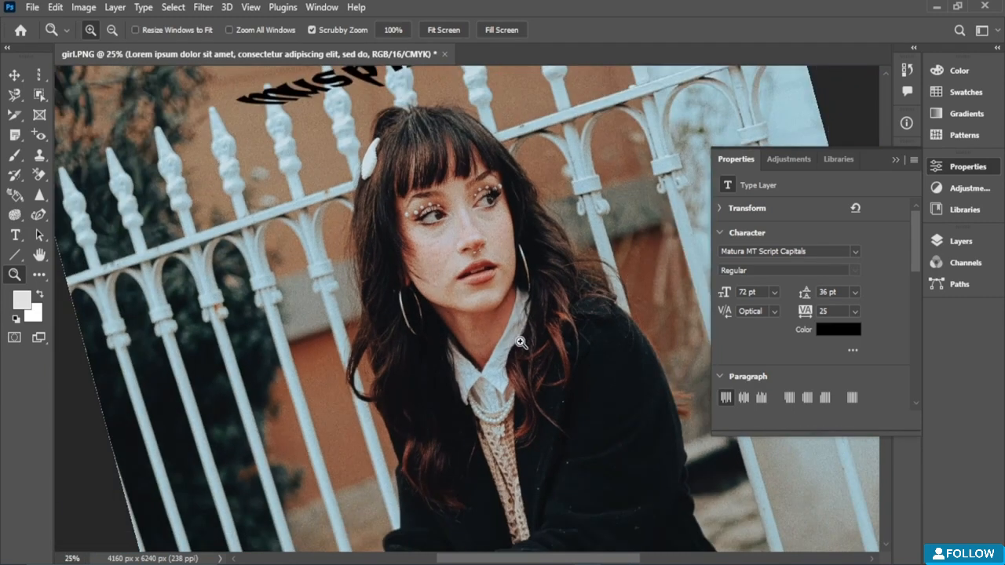
{"action": "left_click_drag", "start_coordinate": [521, 342], "coordinate": [545, 341]}
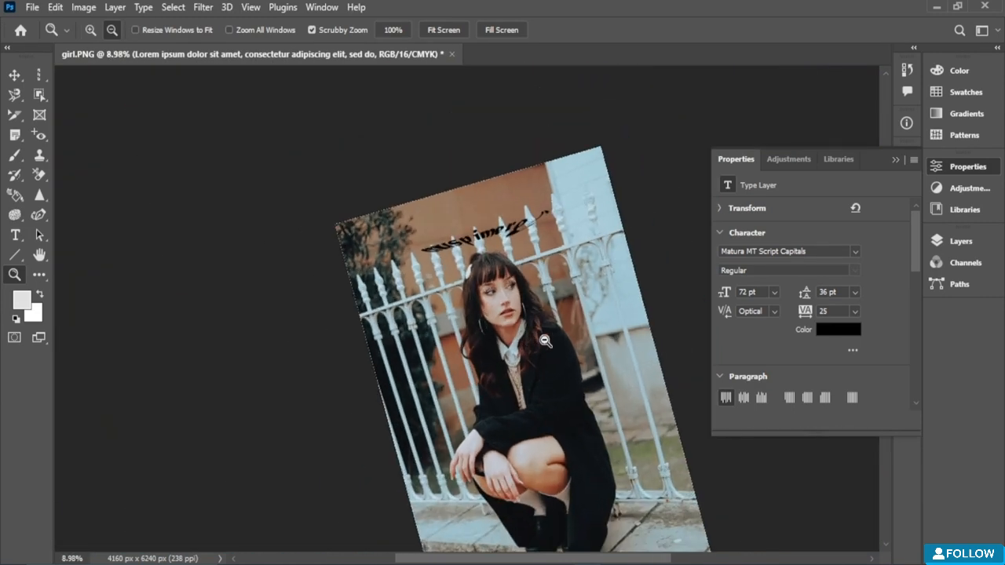
{"action": "scroll", "coordinate": [298, 326], "scroll_direction": "down", "scroll_amount": 3}
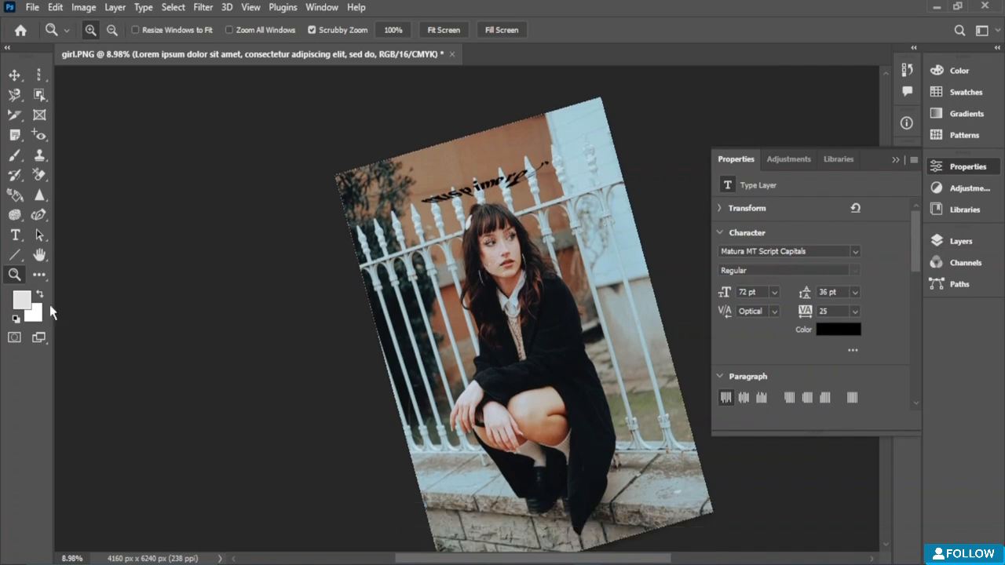
Examine the tool groups and their shortcut letters in the toolbar customization, and close it without changes
{"action": "left_click", "coordinate": [39, 275]}
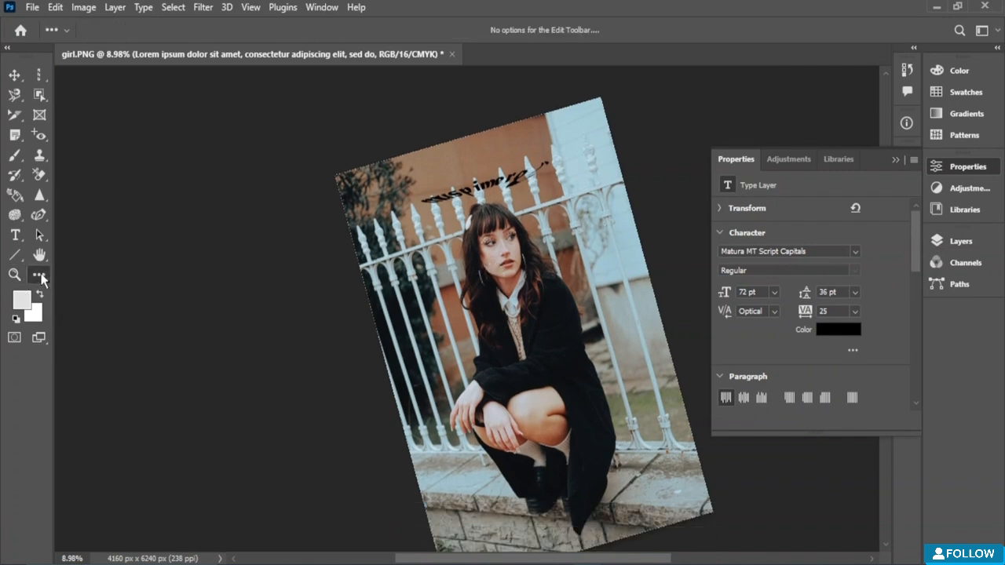
{"action": "left_click", "coordinate": [39, 277]}
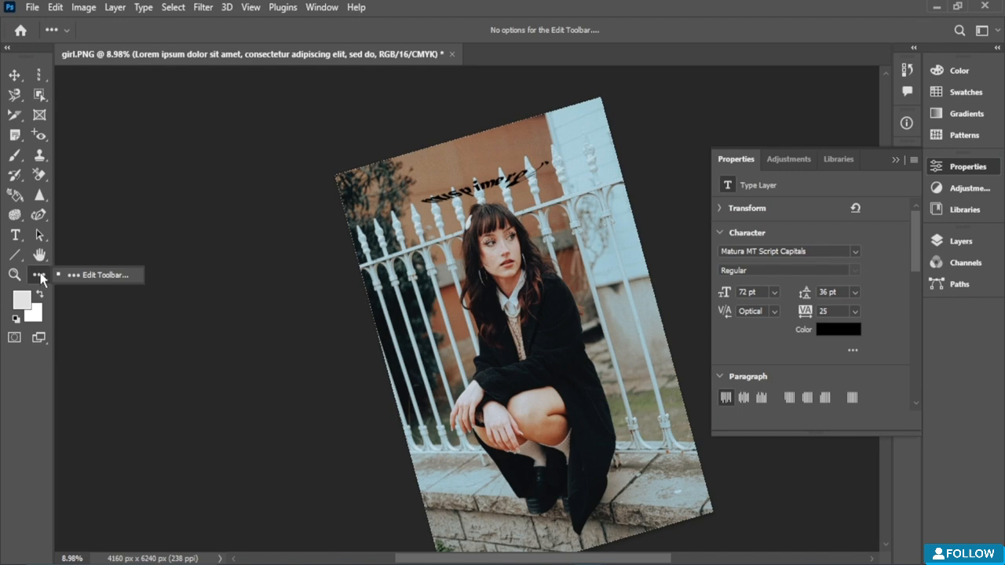
{"action": "left_click", "coordinate": [94, 277]}
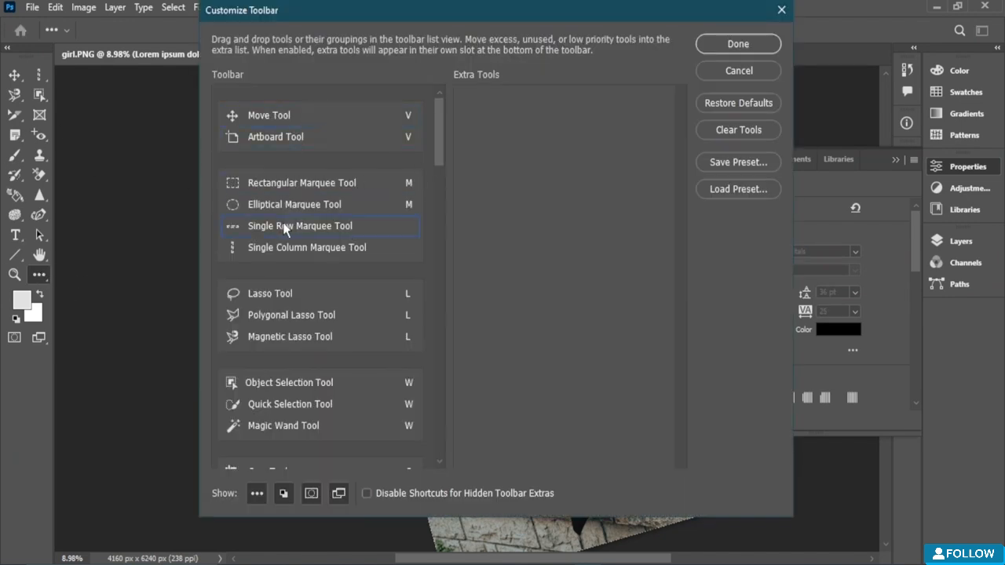
{"action": "scroll", "coordinate": [318, 236], "scroll_direction": "down", "scroll_amount": 10}
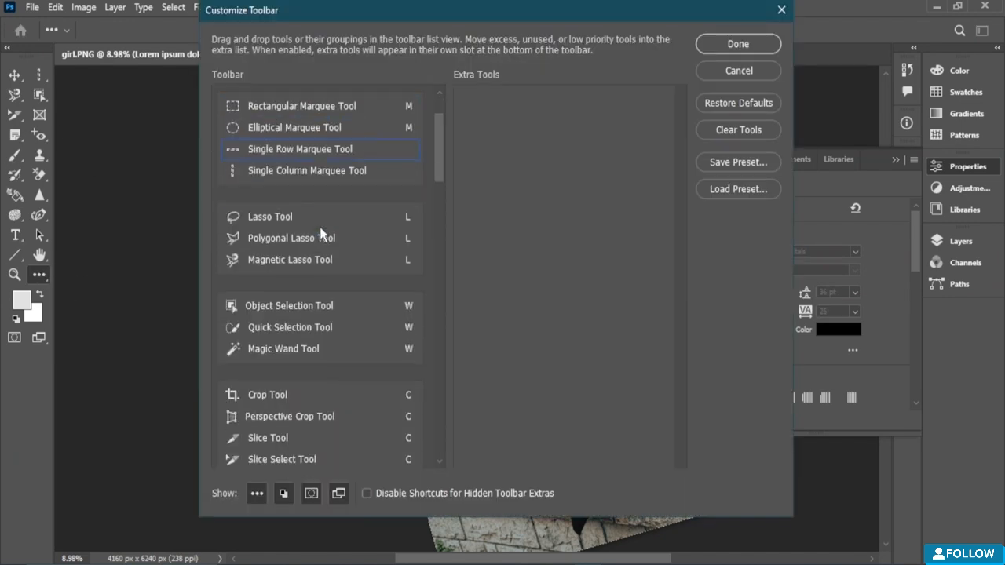
{"action": "scroll", "coordinate": [299, 251], "scroll_direction": "up", "scroll_amount": 2}
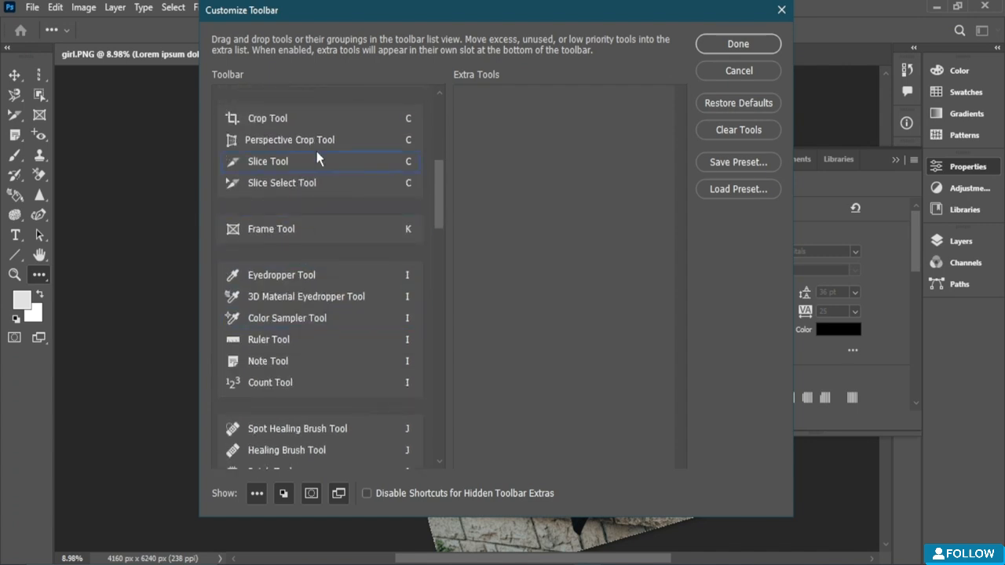
{"action": "left_click", "coordinate": [349, 141]}
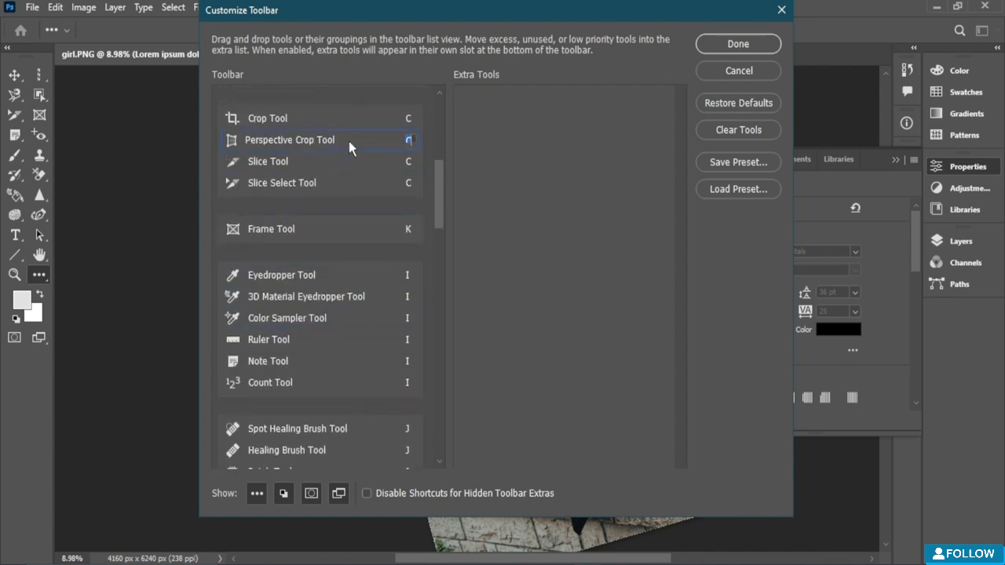
{"action": "left_click", "coordinate": [776, 14]}
{"action": "left_click", "coordinate": [776, 12]}
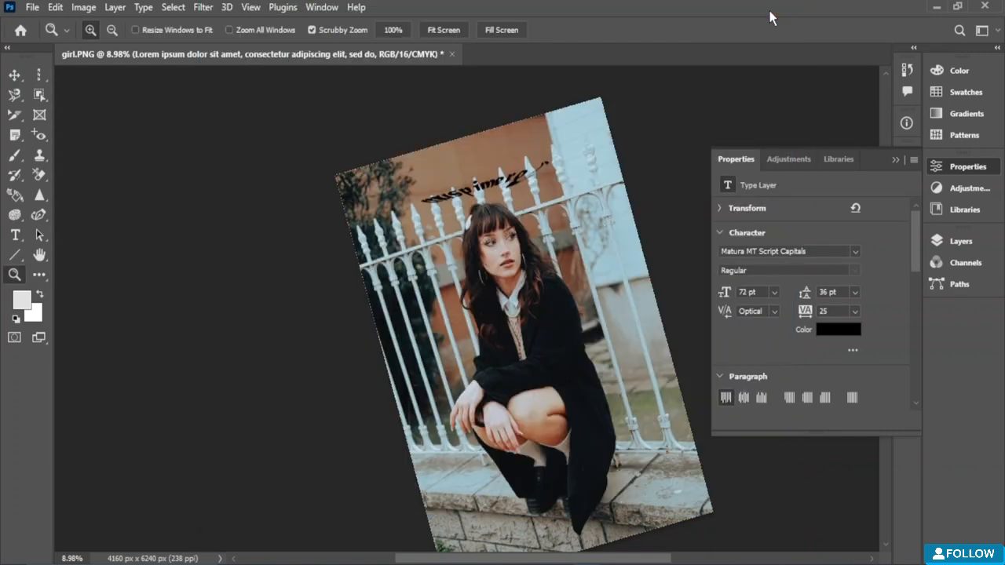
Set the foreground colour to bright red and the background colour to ff0000
{"action": "left_click", "coordinate": [23, 299]}
{"action": "left_click_drag", "start_coordinate": [369, 220], "coordinate": [496, 107]}
{"action": "left_click", "coordinate": [643, 100]}
{"action": "key", "text": "z"}
{"action": "left_click", "coordinate": [34, 315]}
{"action": "type", "text": "ff0000"}
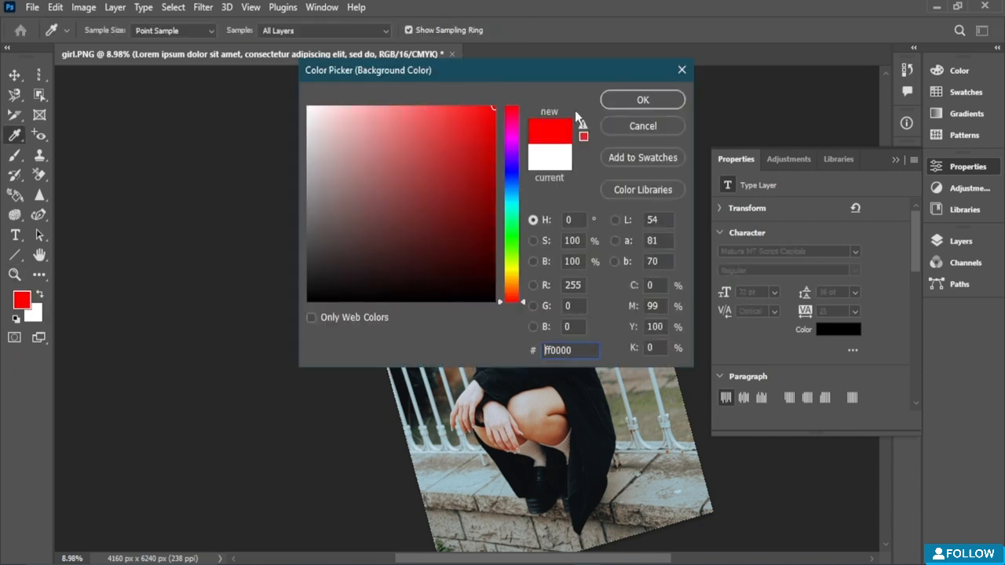
{"action": "left_click", "coordinate": [644, 100]}
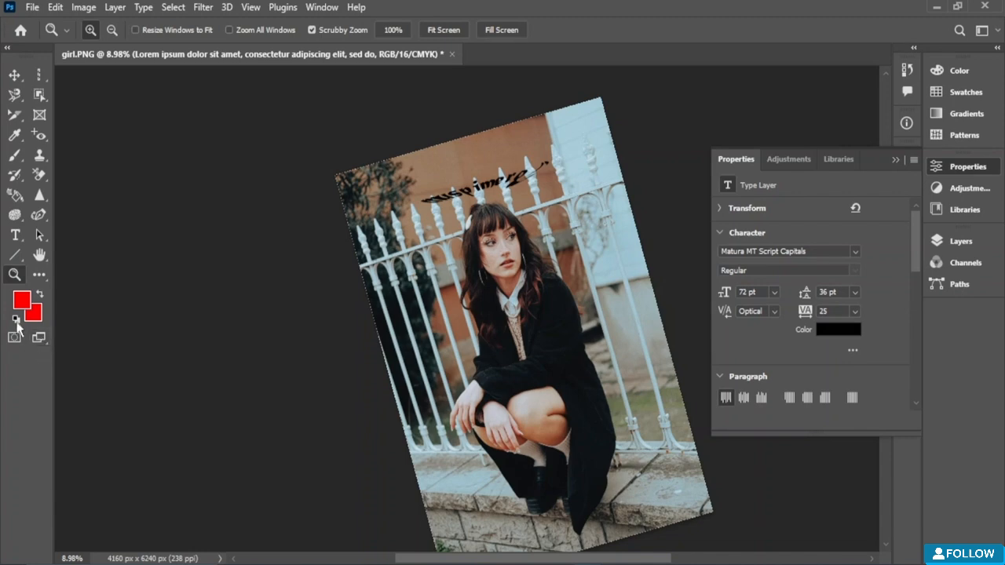
Reset the colours to default black and white, and swap them repeatedly, ending with white as foreground
{"action": "left_click", "coordinate": [16, 320]}
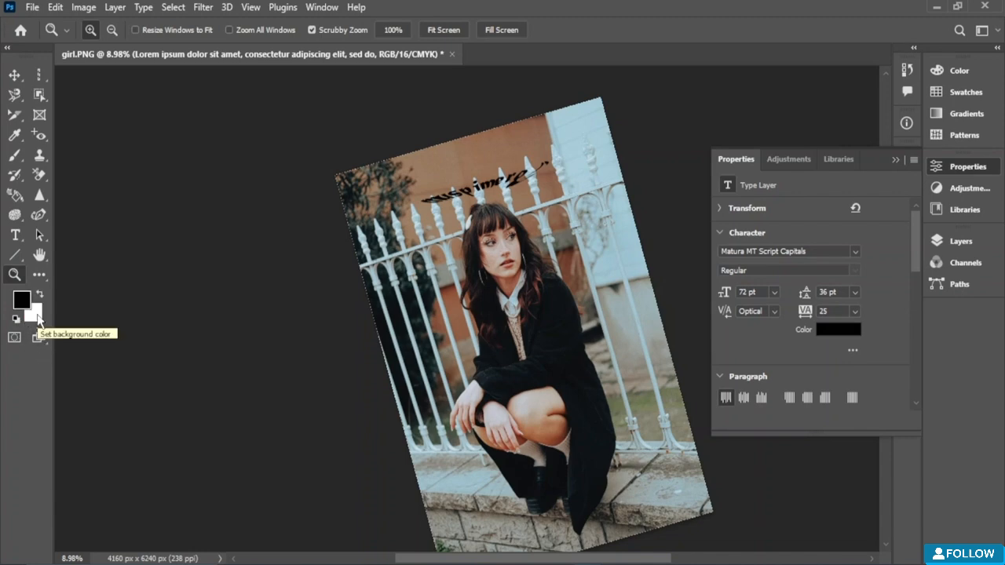
{"action": "left_click", "coordinate": [40, 296]}
{"action": "left_click", "coordinate": [40, 296]}
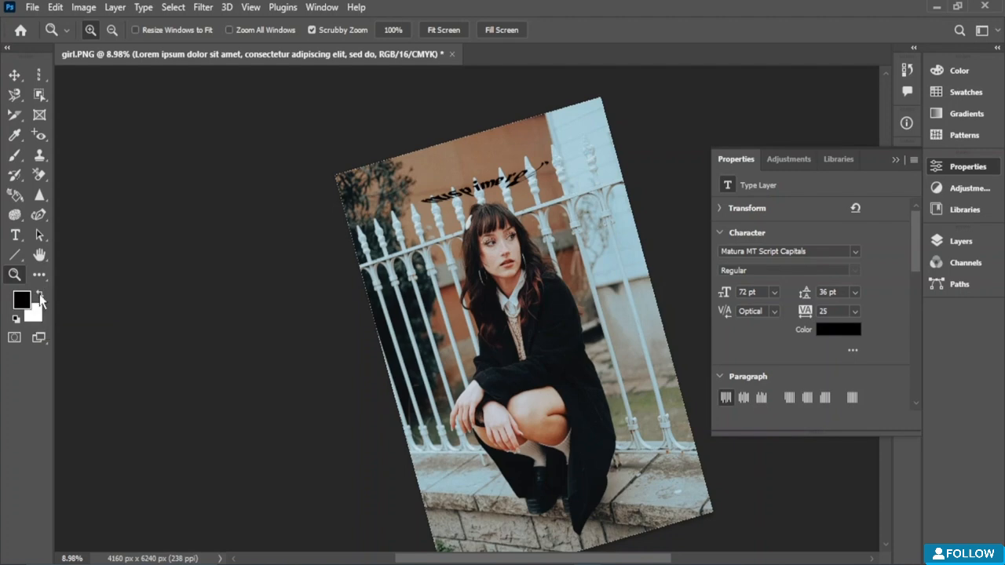
{"action": "left_click", "coordinate": [40, 296]}
{"action": "left_click", "coordinate": [40, 296]}
{"action": "left_click", "coordinate": [39, 295]}
{"action": "left_click", "coordinate": [39, 295]}
{"action": "left_click", "coordinate": [39, 296]}
{"action": "left_click", "coordinate": [48, 284]}
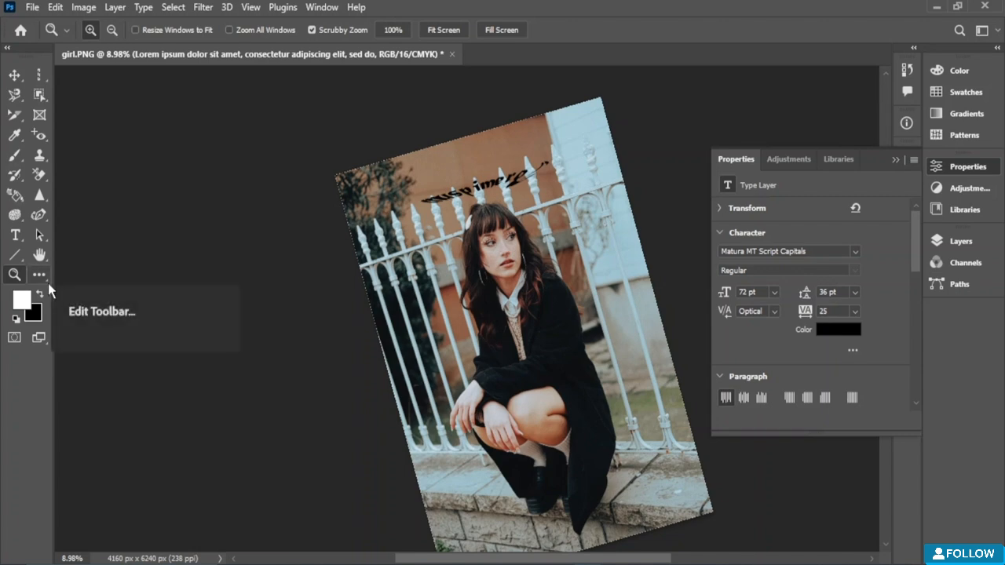
Enter Quick Mask mode on the photo and return to standard editing mode
{"action": "left_click", "coordinate": [13, 338]}
{"action": "left_click_drag", "start_coordinate": [373, 202], "coordinate": [378, 107]}
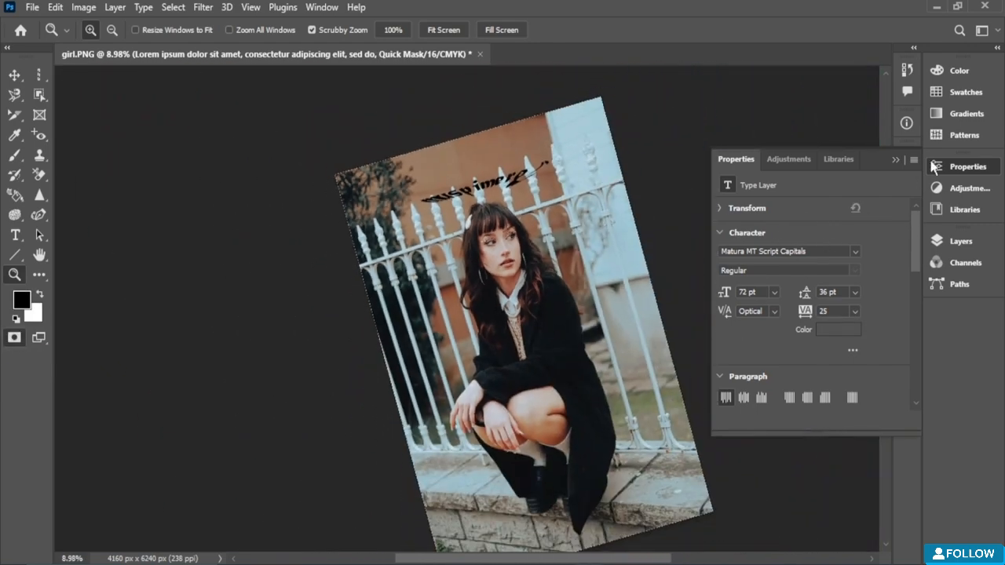
{"action": "left_click", "coordinate": [12, 339]}
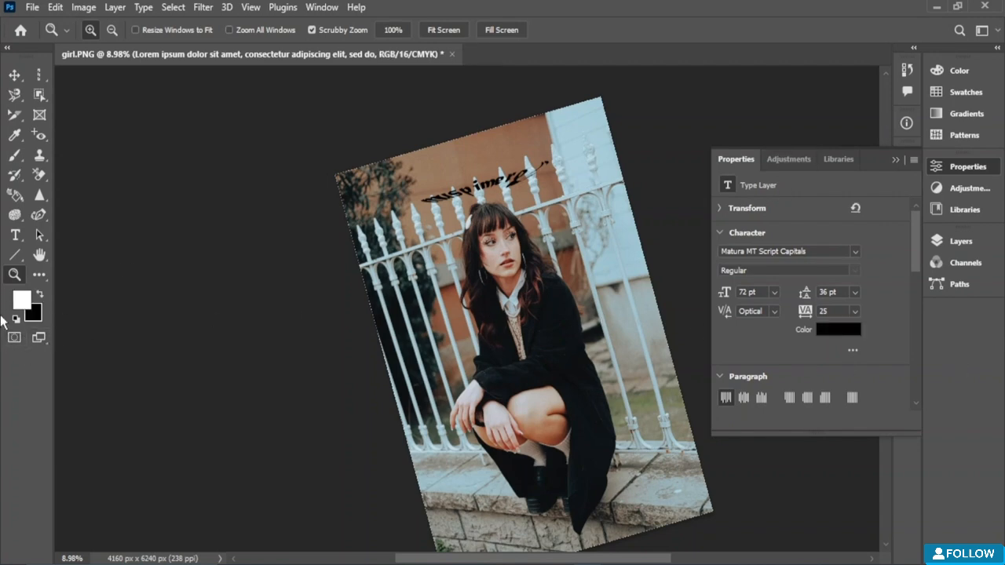
View the photo in Full Screen Mode, return to Standard Screen Mode, and reset the canvas rotation
{"action": "left_click", "coordinate": [38, 338]}
{"action": "left_click", "coordinate": [38, 338]}
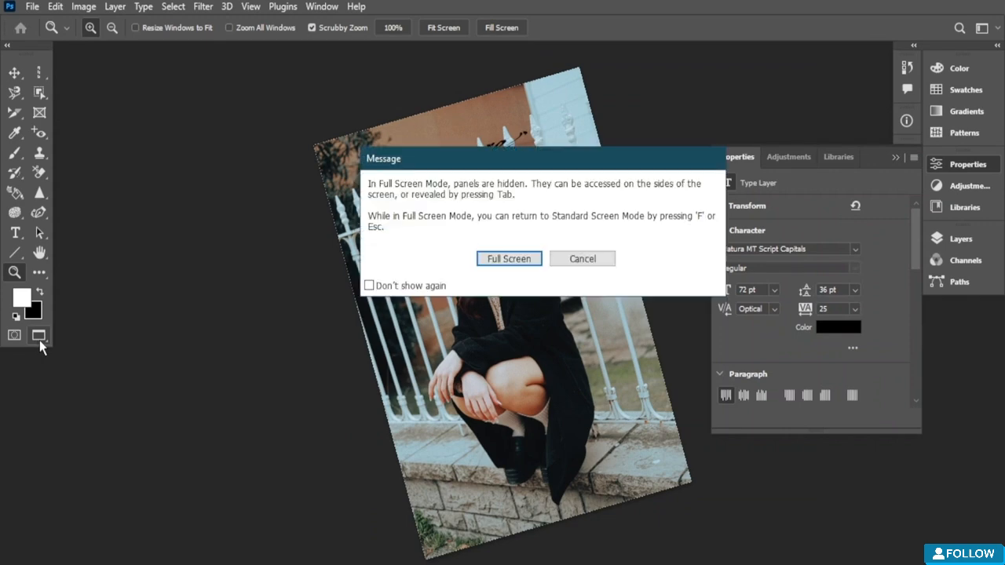
{"action": "left_click", "coordinate": [535, 261]}
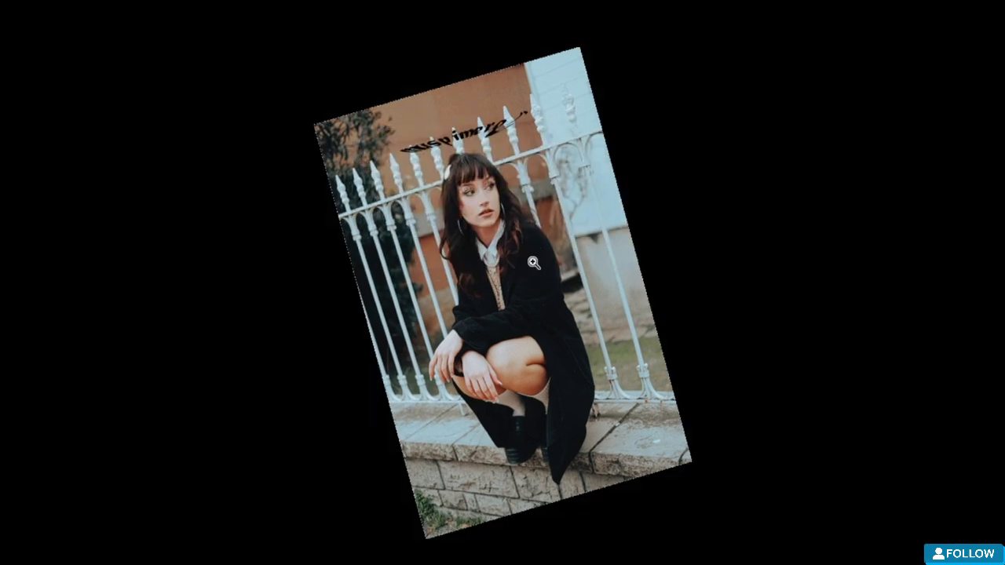
{"action": "key", "text": "Escape"}
{"action": "key", "text": "Escape"}
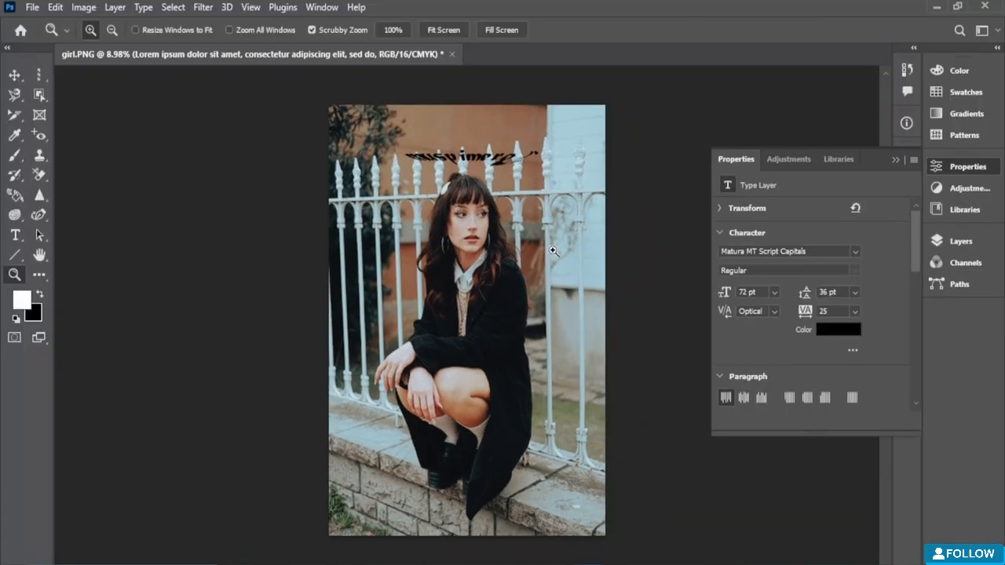
Check the available screen modes and collapse the type layer properties to clear the workspace
{"action": "left_click", "coordinate": [43, 340]}
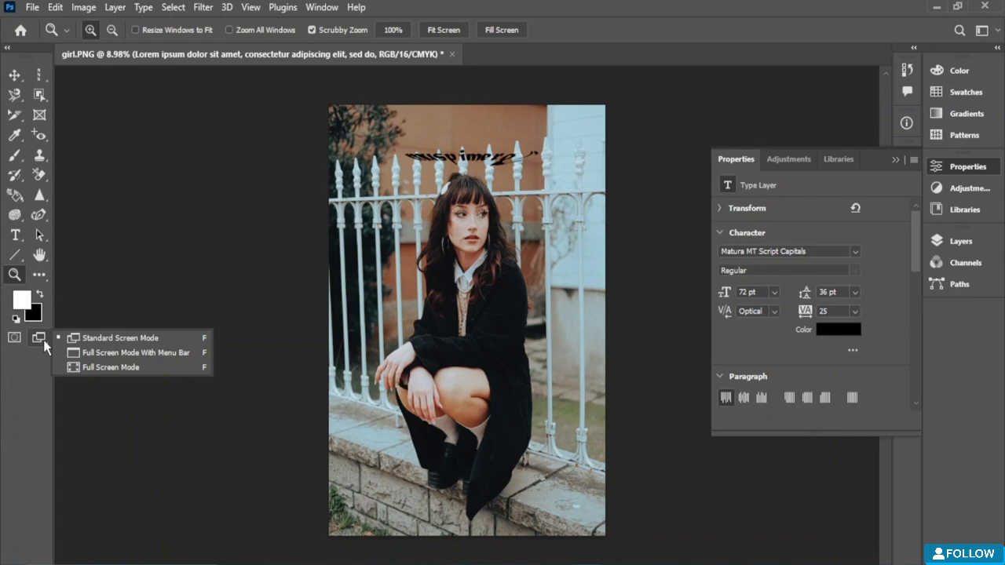
{"action": "left_click", "coordinate": [956, 166]}
{"action": "left_click", "coordinate": [957, 166]}
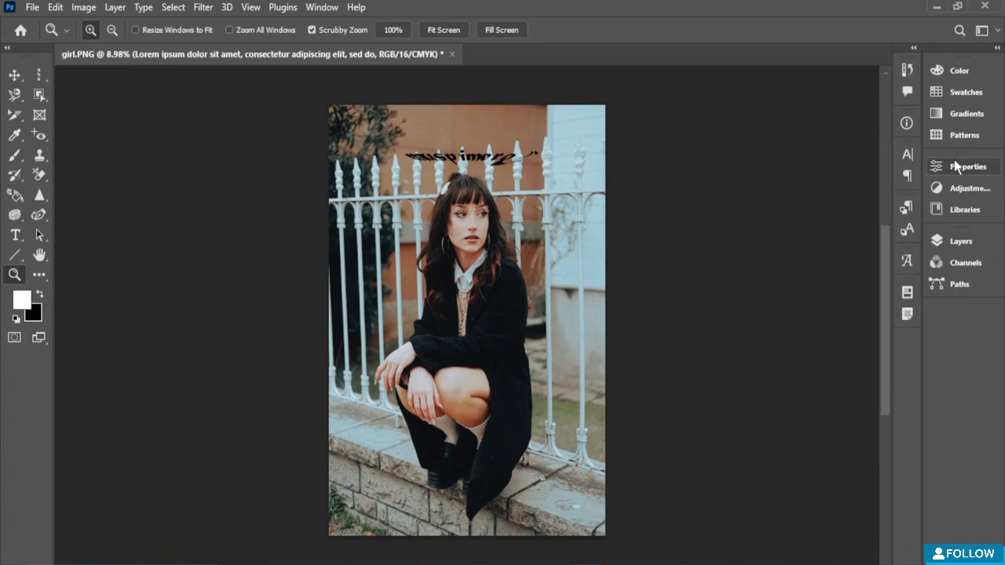